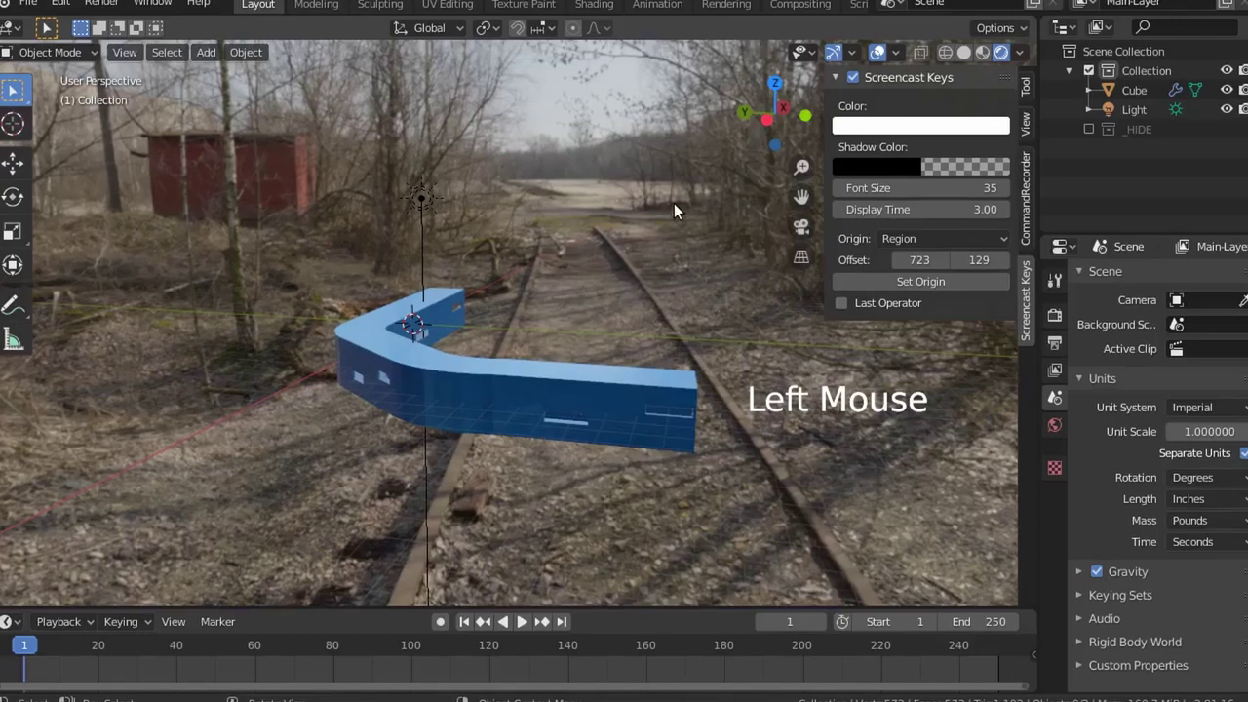
Show the hallway mesh in Solid shading with X-ray on, viewed from above
click(963, 53)
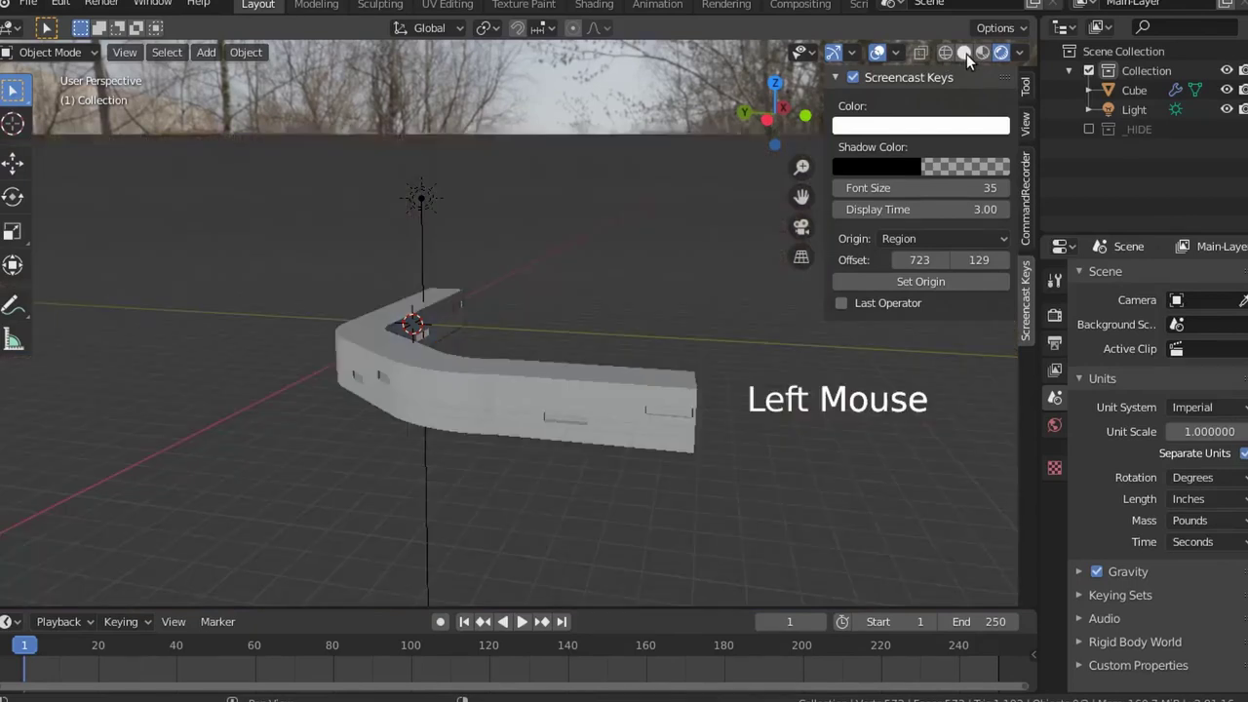
click(544, 314)
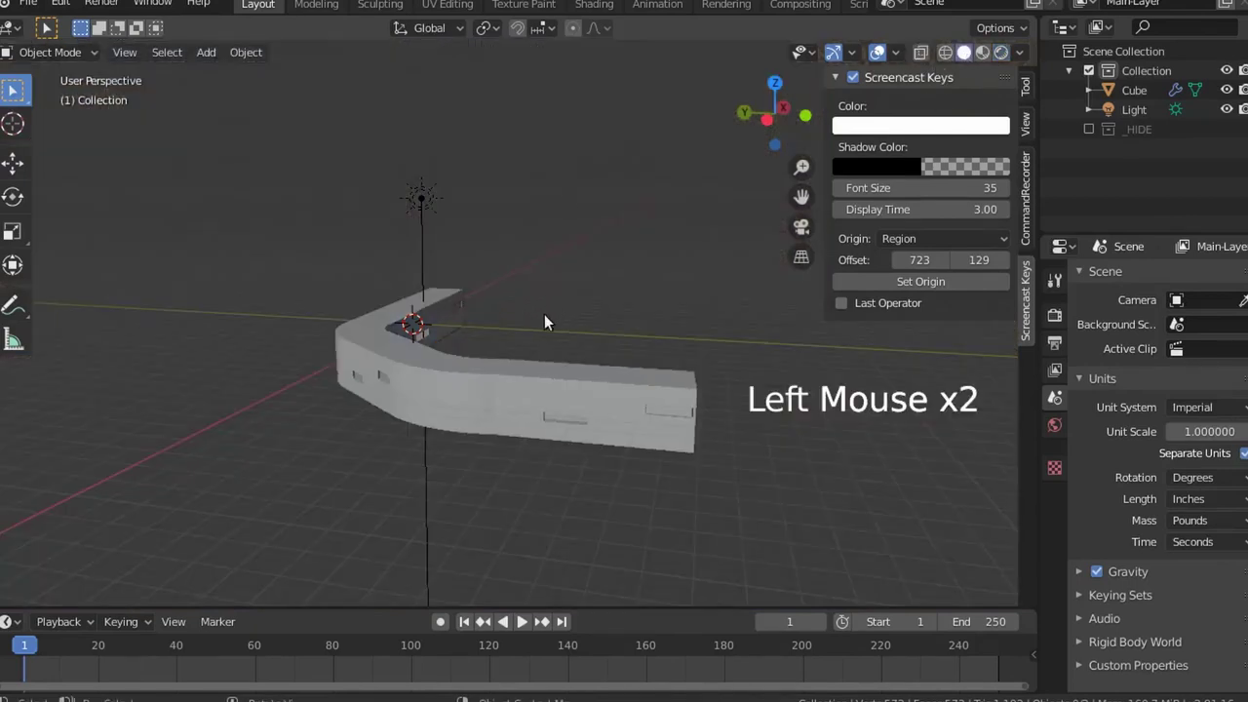
click(517, 385)
click(919, 52)
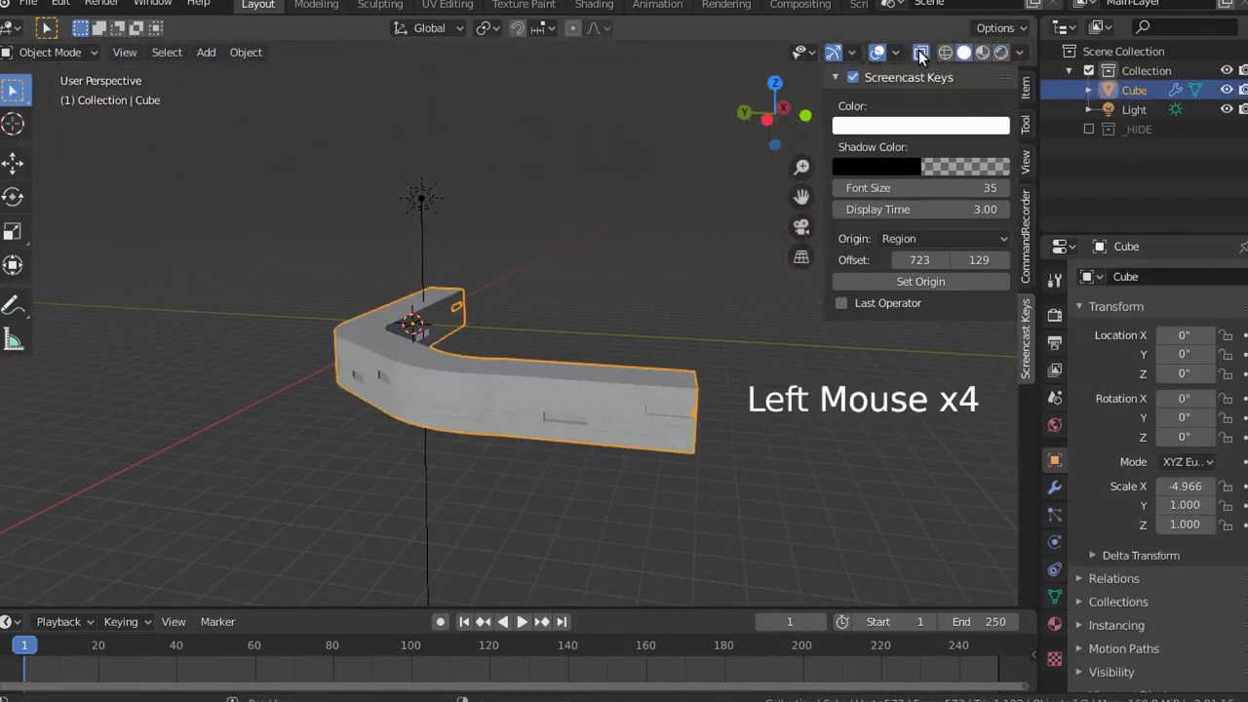
middle_drag(647, 217, 650, 293)
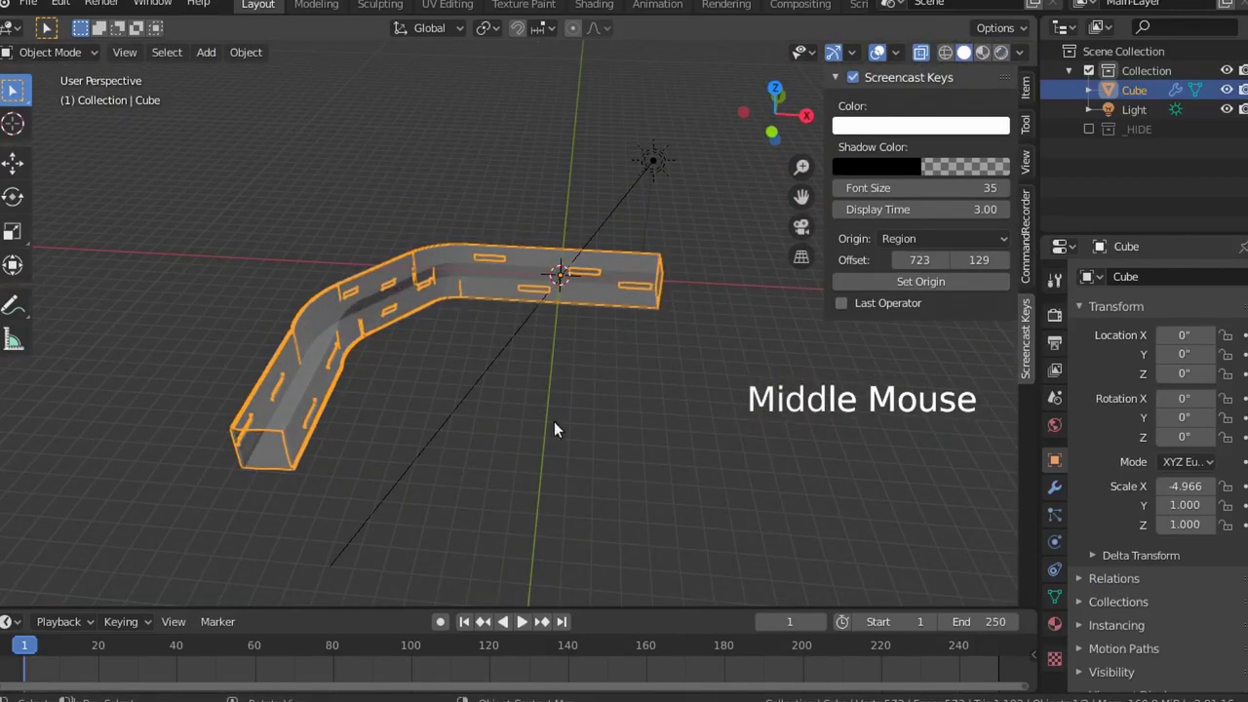
Add a new Bezier curve to the scene with nothing else selected
click(434, 368)
key(shift+a)
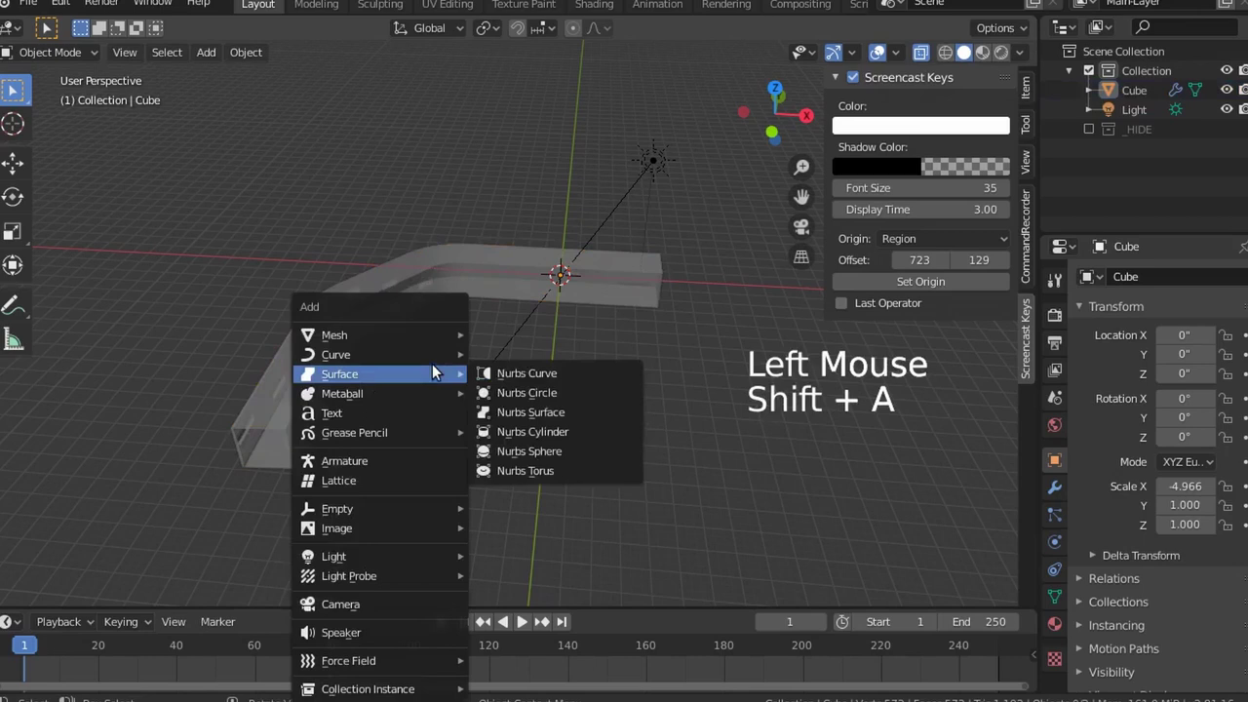
mouse_move(408, 356)
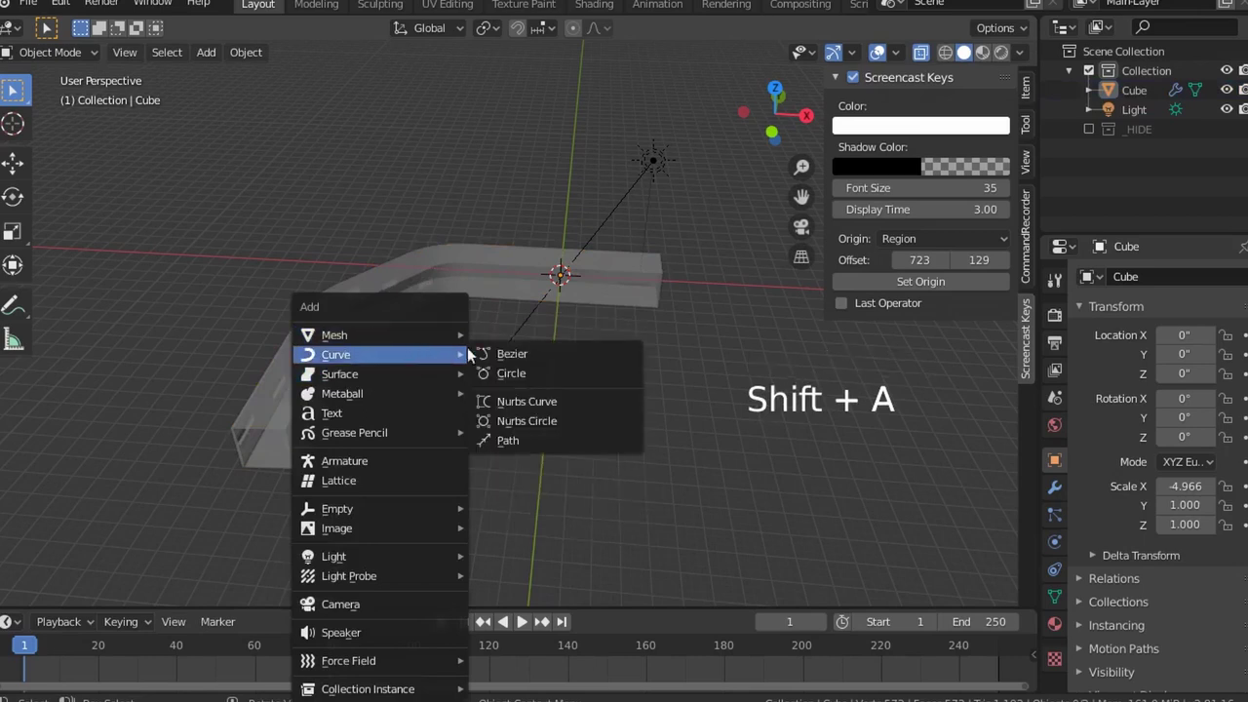
click(523, 354)
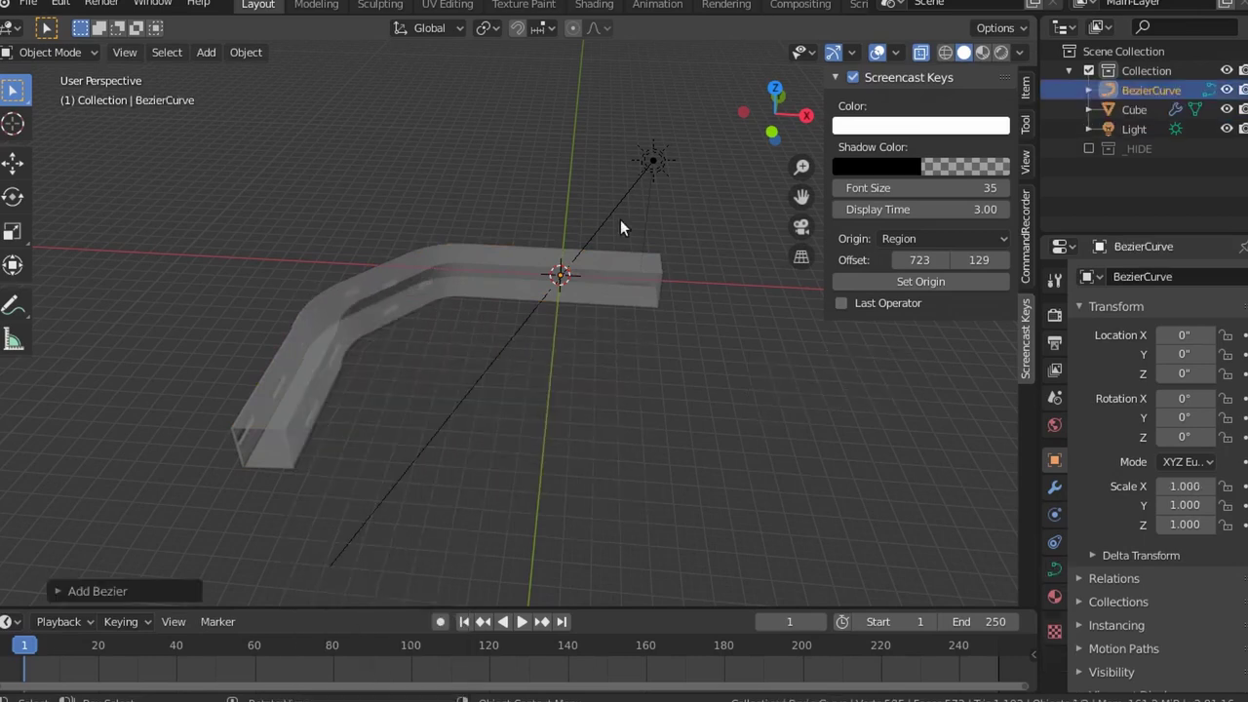
scroll(620, 220, up, 8)
shift+middle_drag(623, 210, 230, 496)
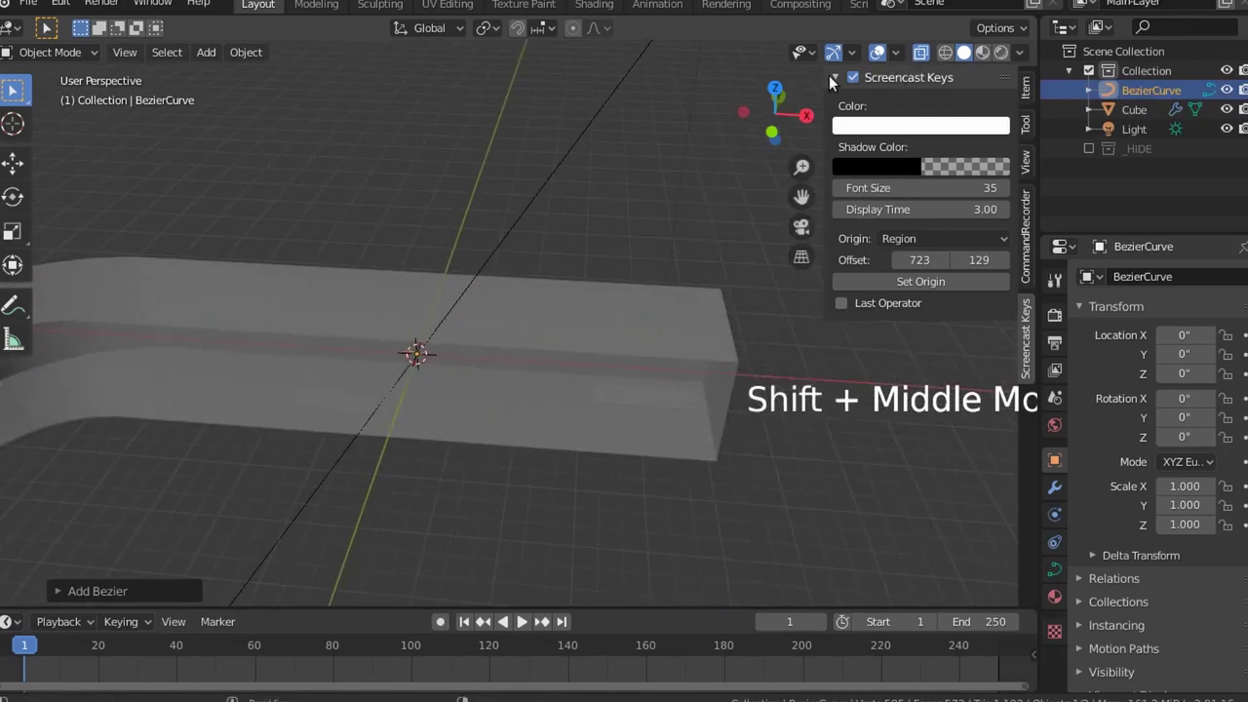
In top view, slide the curve along X to the hallway's open end at 204' 3"
click(776, 89)
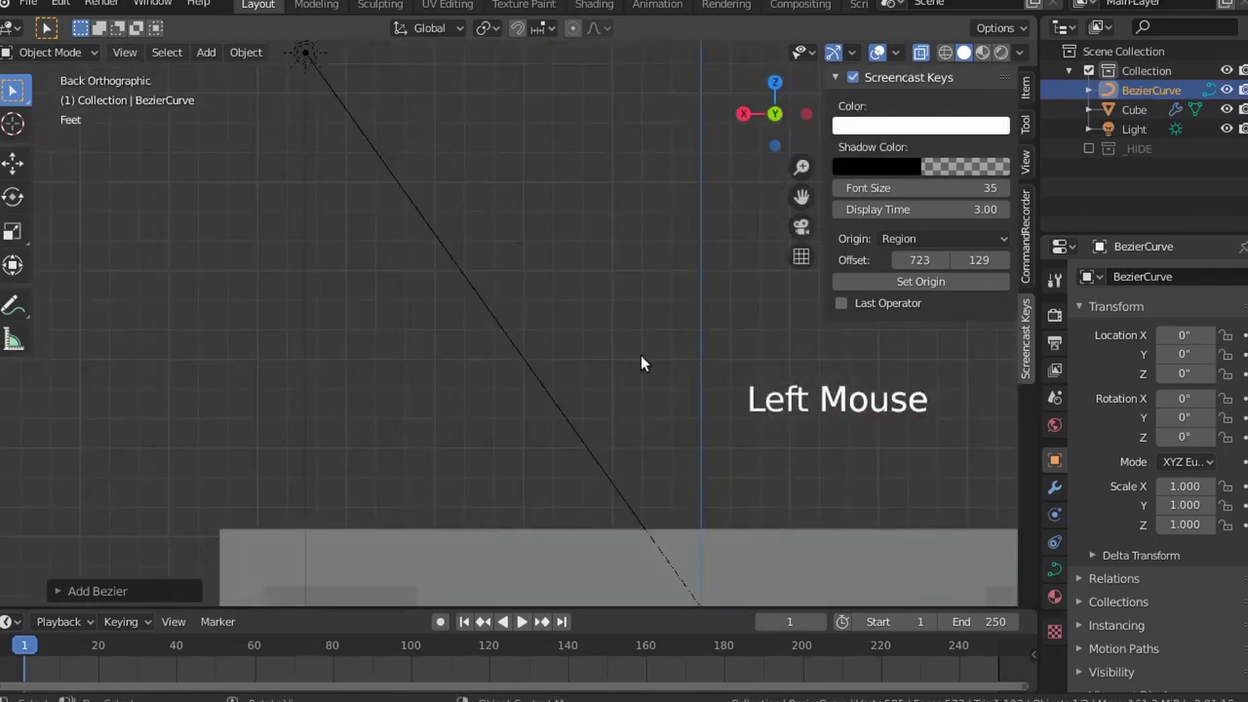
scroll(614, 376, down, 10)
shift+middle_drag(642, 381, 365, 364)
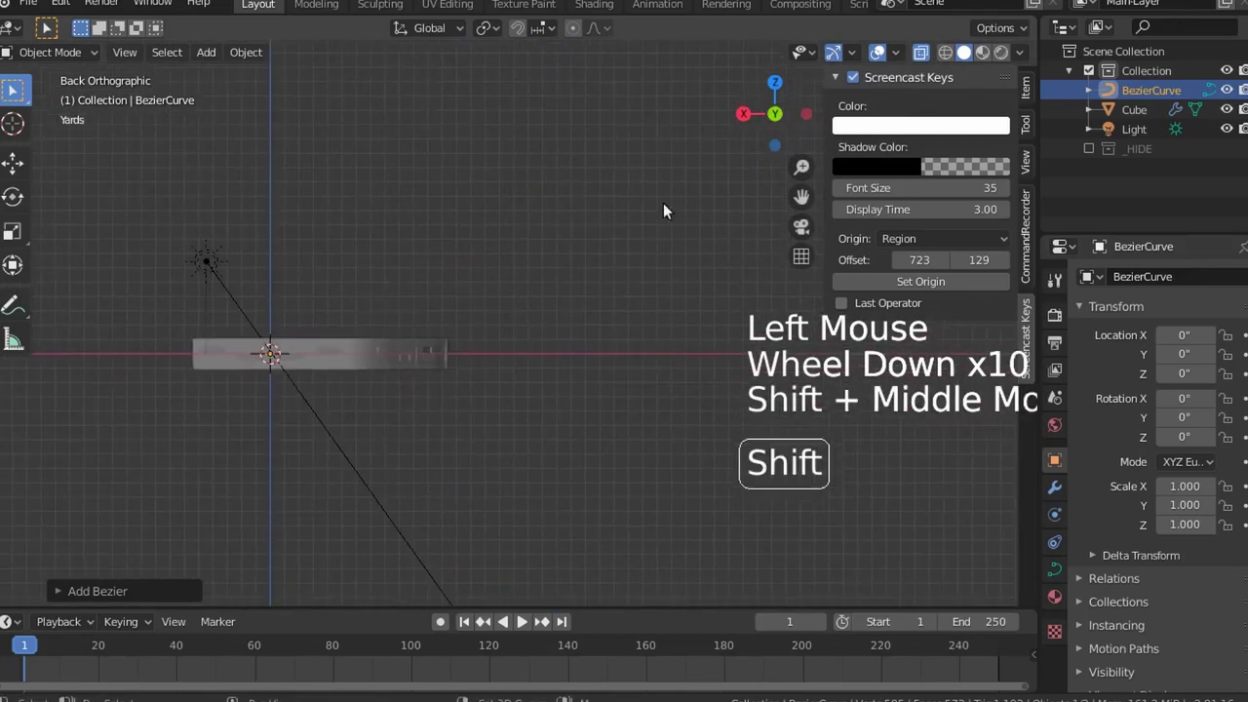
click(775, 85)
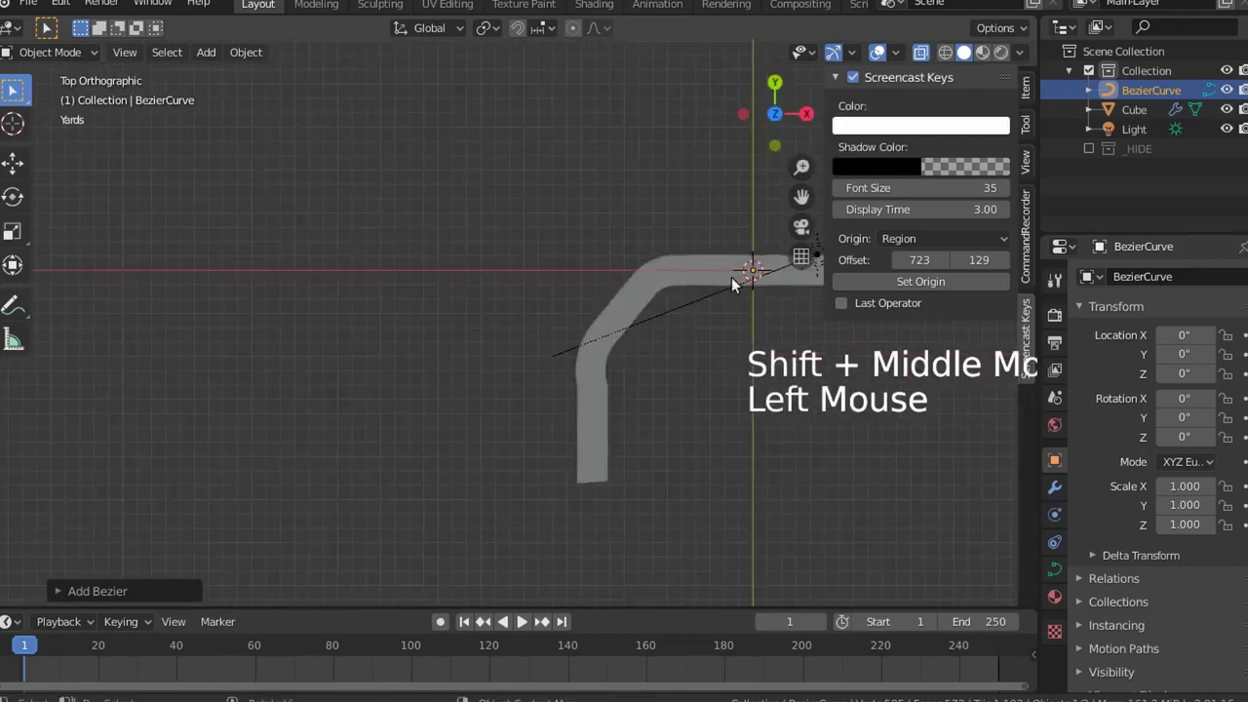
shift+middle_drag(738, 279, 376, 287)
scroll(431, 274, up, 6)
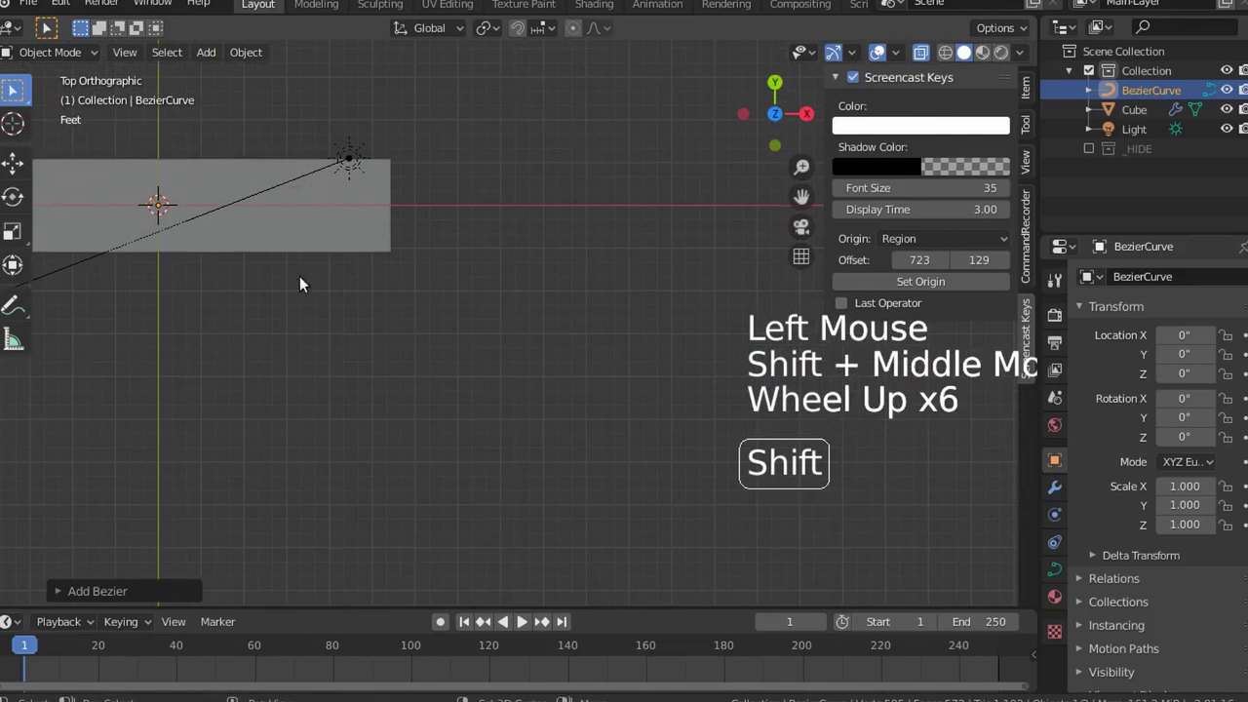
shift+middle_drag(301, 282, 501, 415)
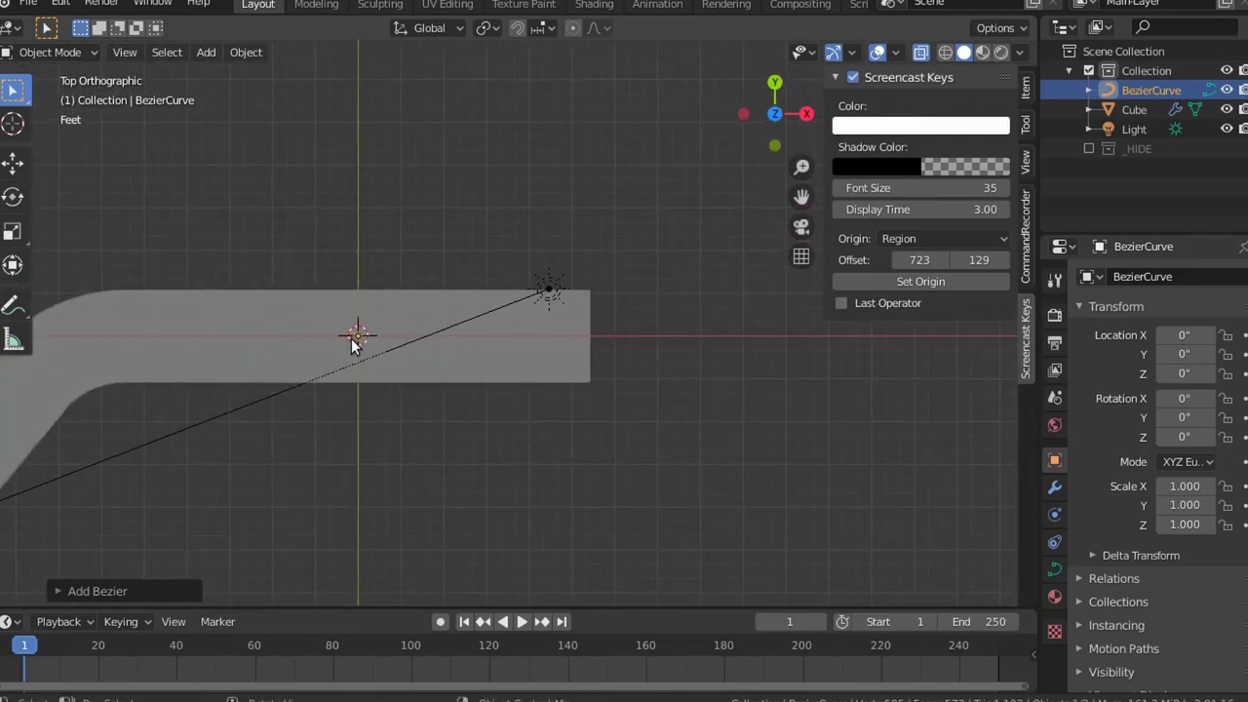
key(g)
key(x)
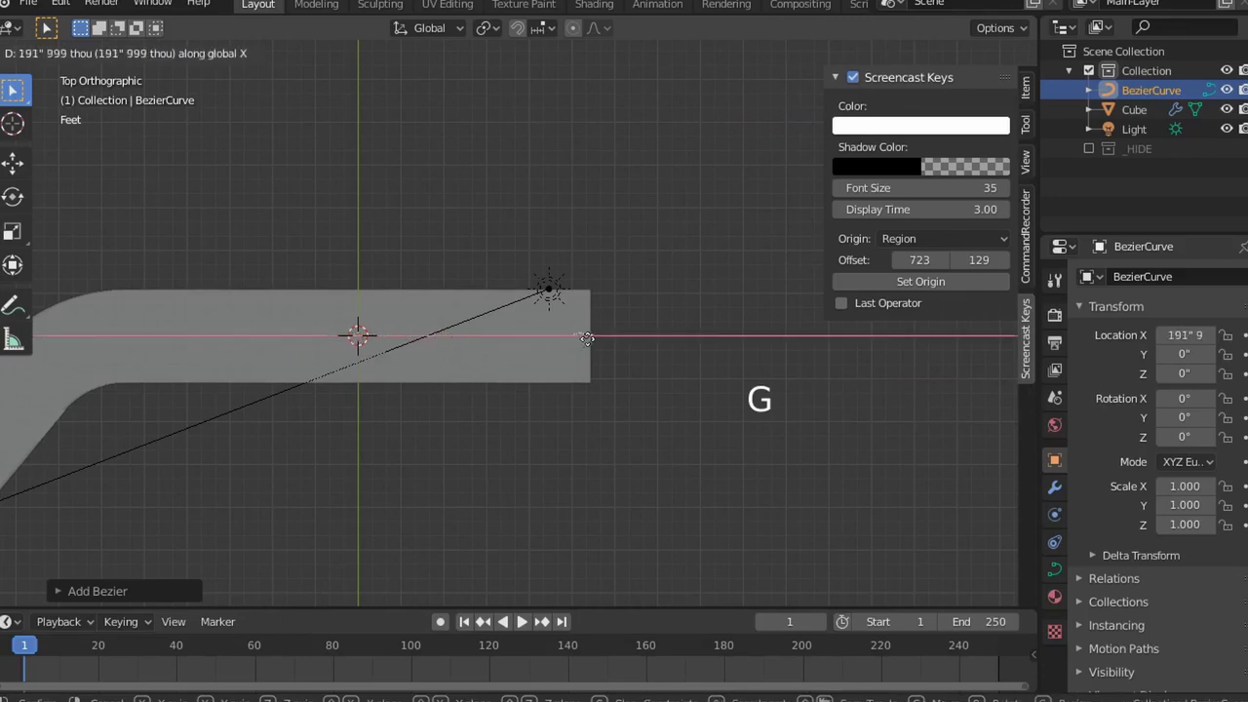
click(596, 337)
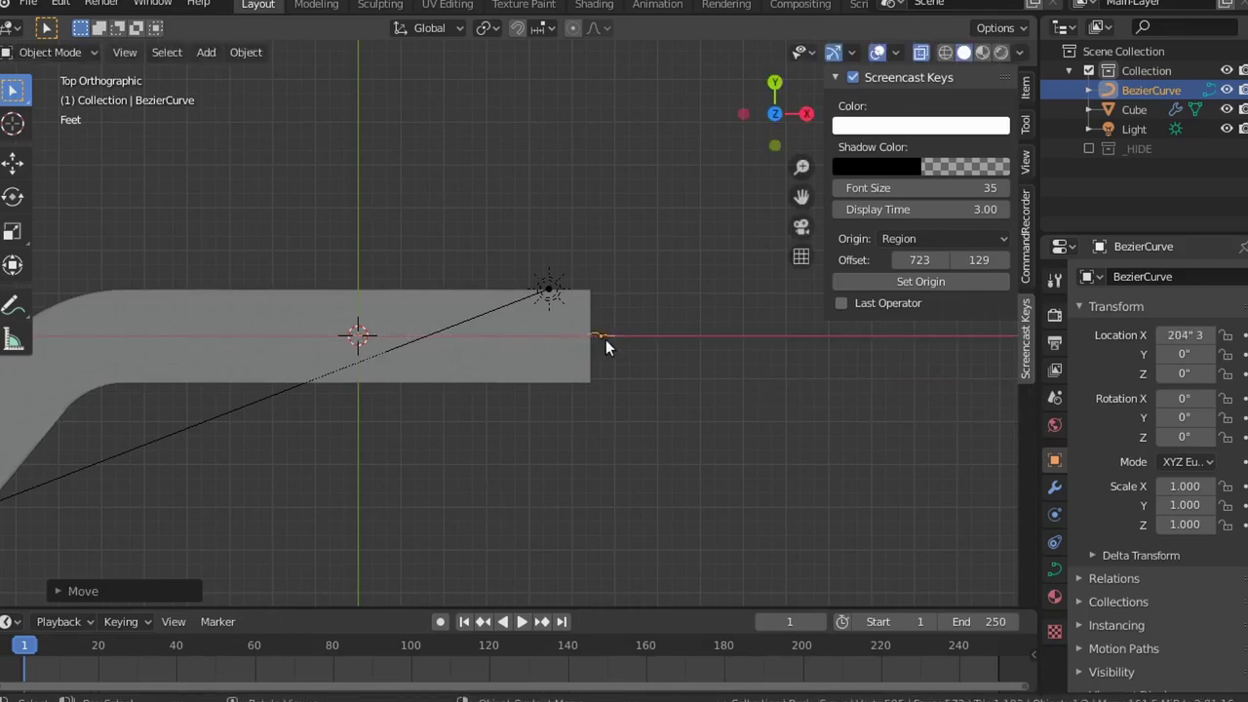
scroll(606, 340, up, 3)
In Edit Mode, move the curve's right end point along X to the hallway's bend
key(Tab)
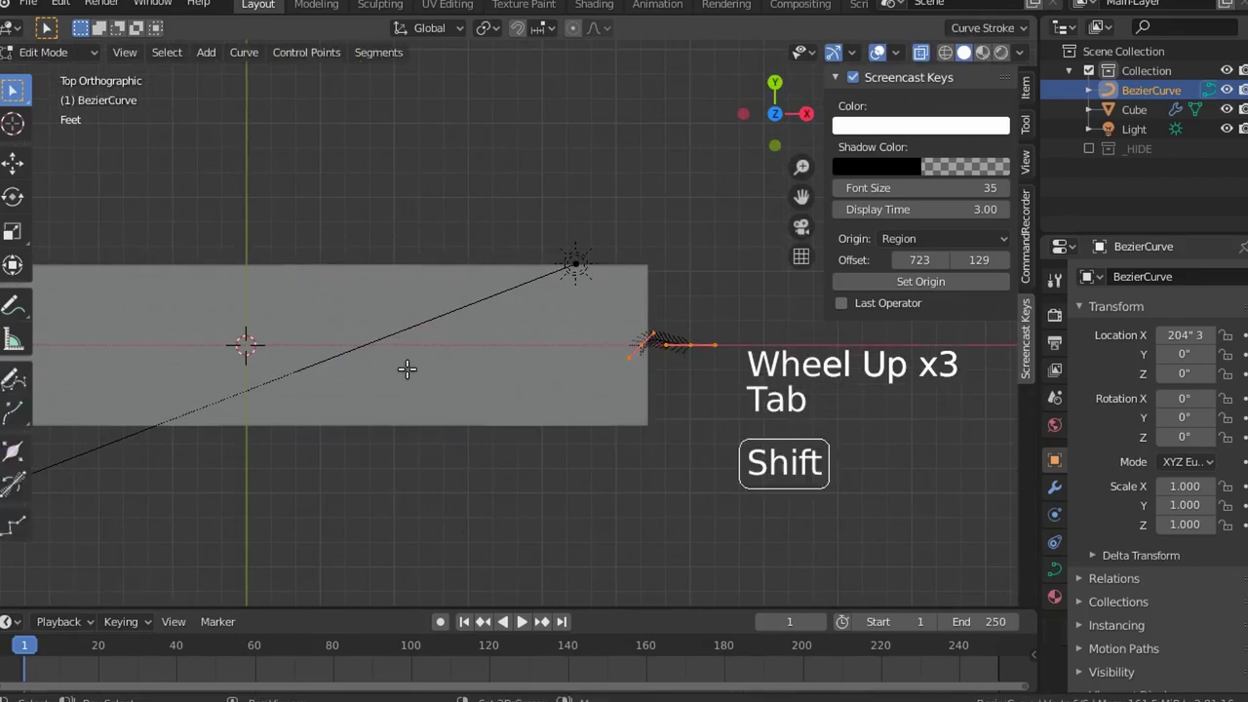
shift+middle_drag(408, 369, 655, 585)
scroll(664, 462, down, 1)
scroll(665, 462, down, 1)
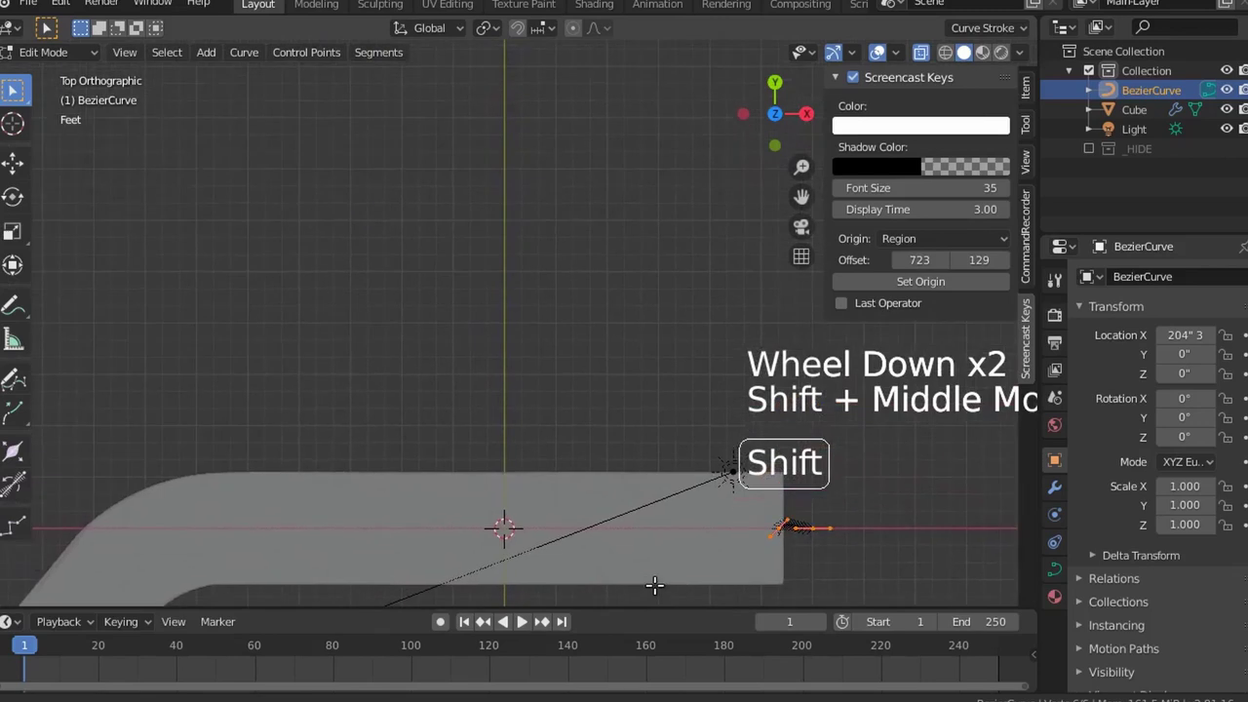
click(780, 528)
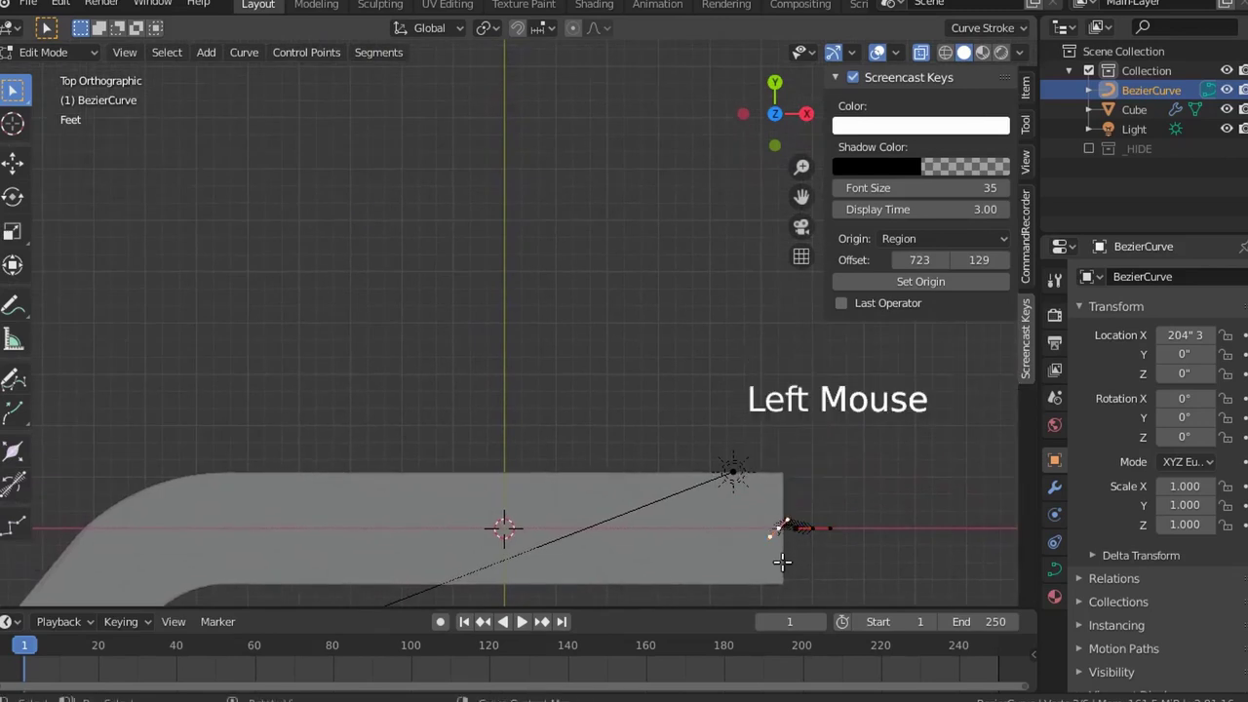
key(g)
key(x)
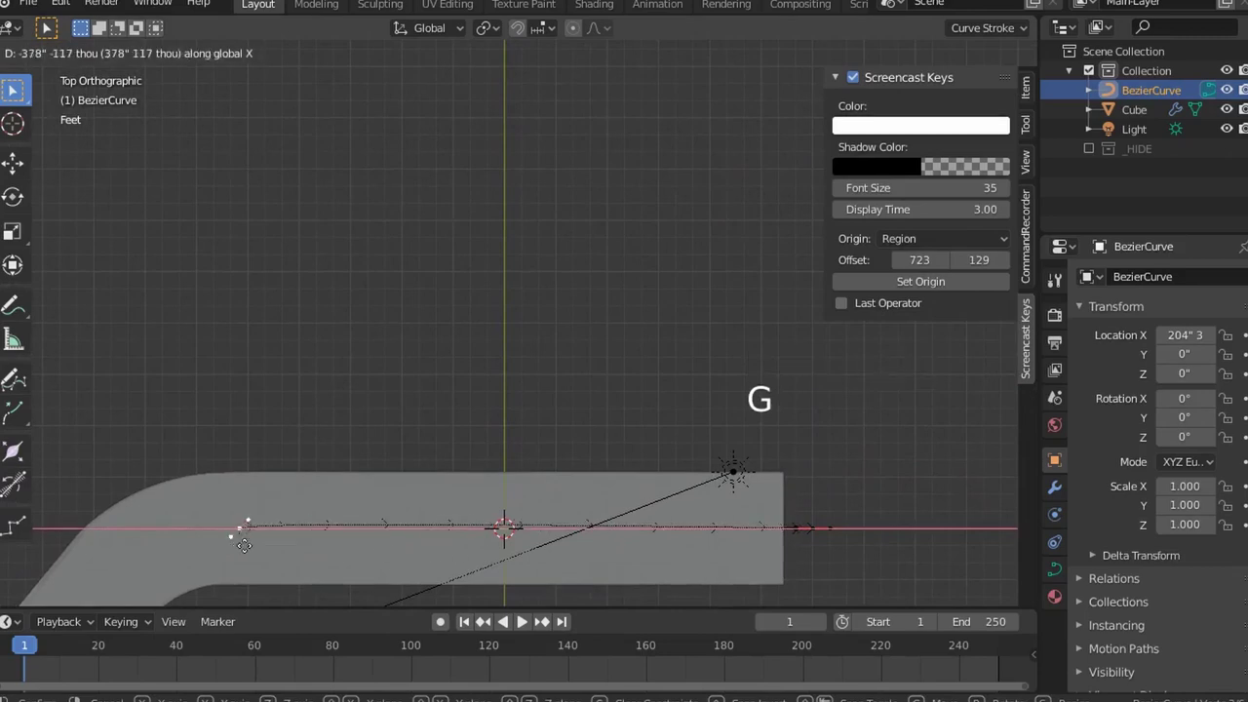
click(186, 543)
Extrude a new level point down the hallway's angled leg, checking it from top view
shift+middle_drag(343, 445, 634, 218)
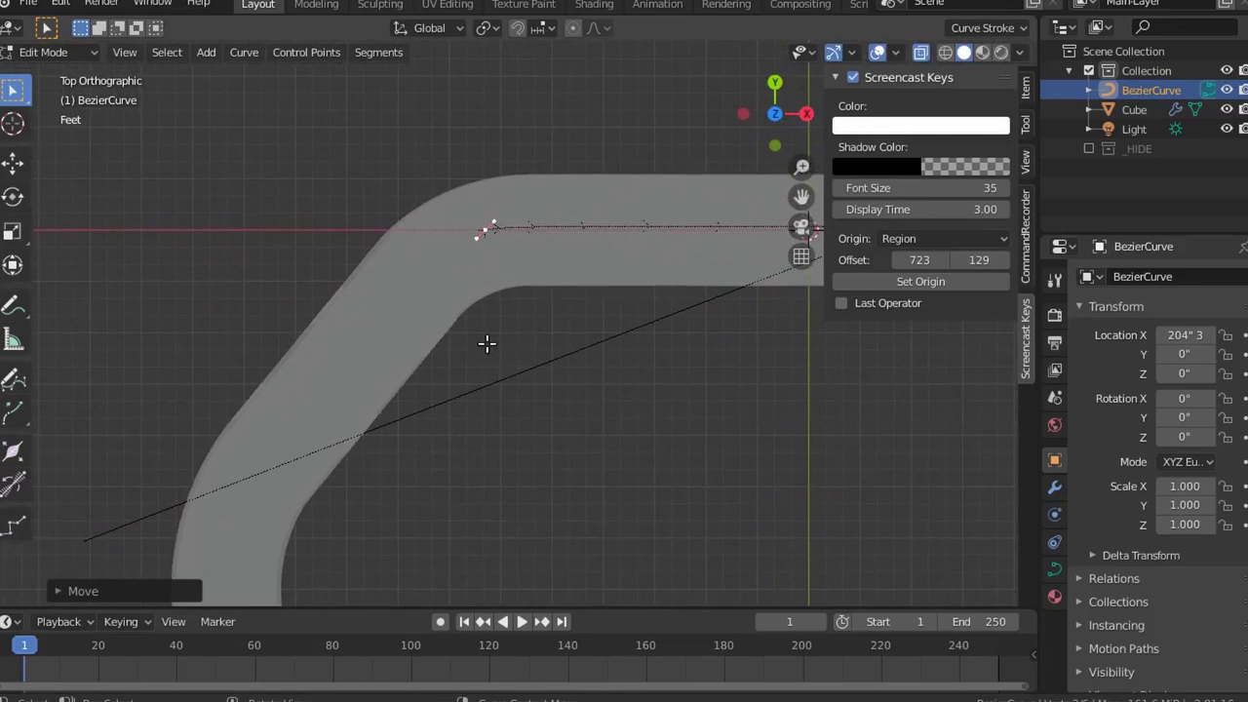
key(e)
key(shift+z)
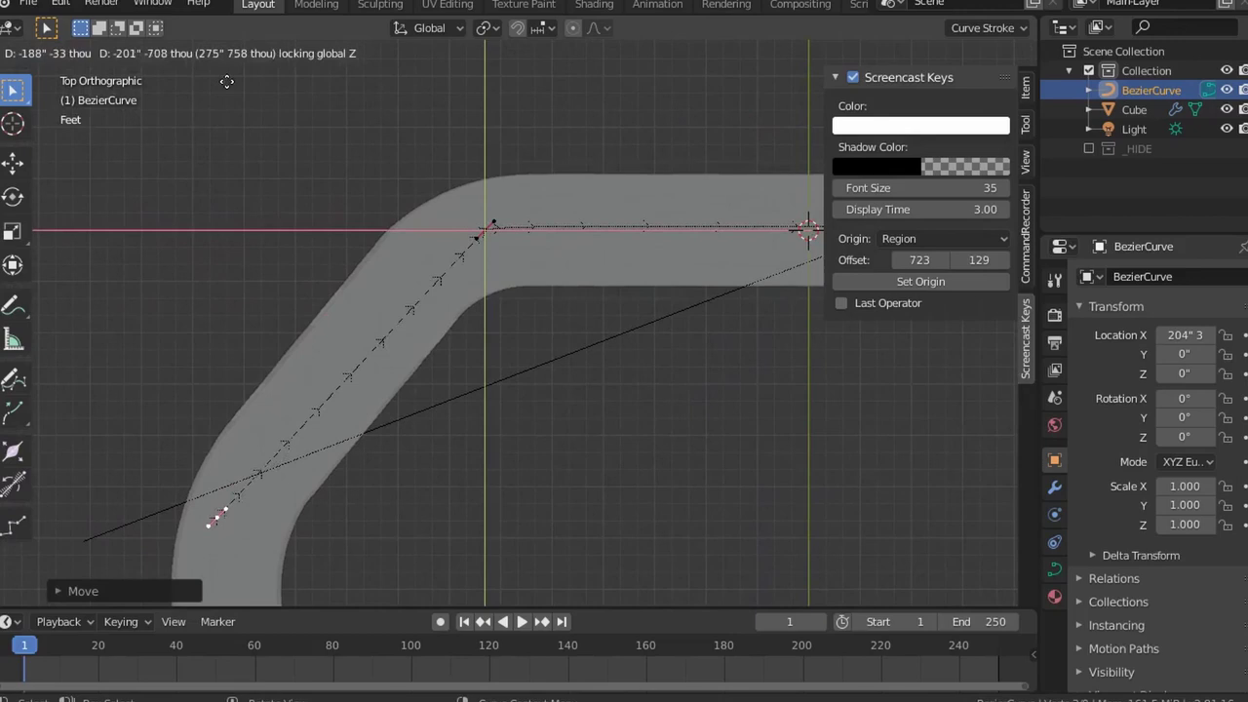
click(238, 76)
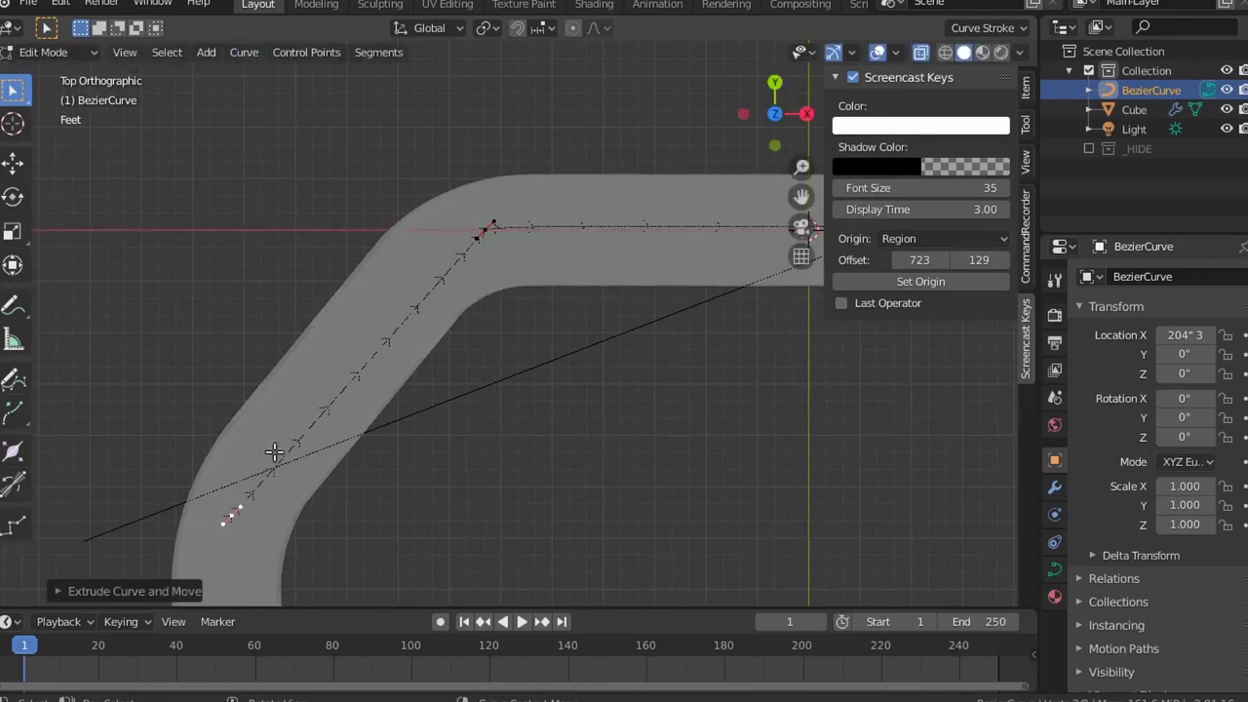
middle_drag(251, 510, 393, 145)
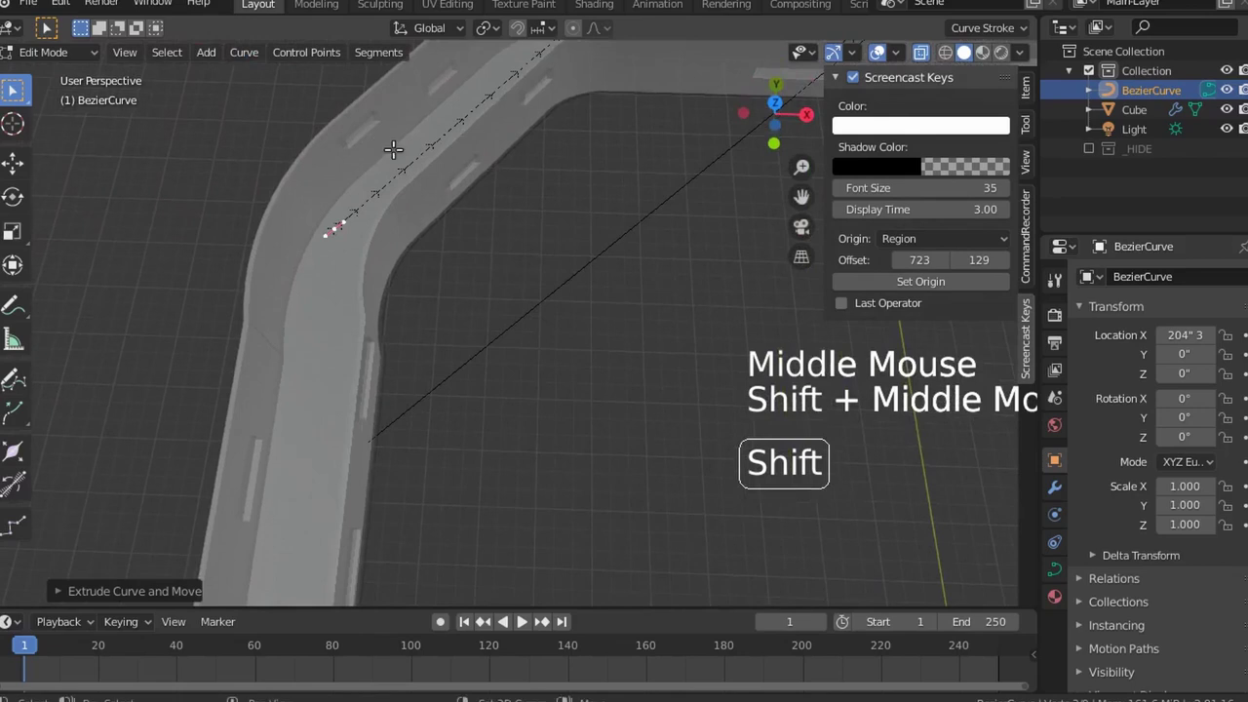
click(773, 105)
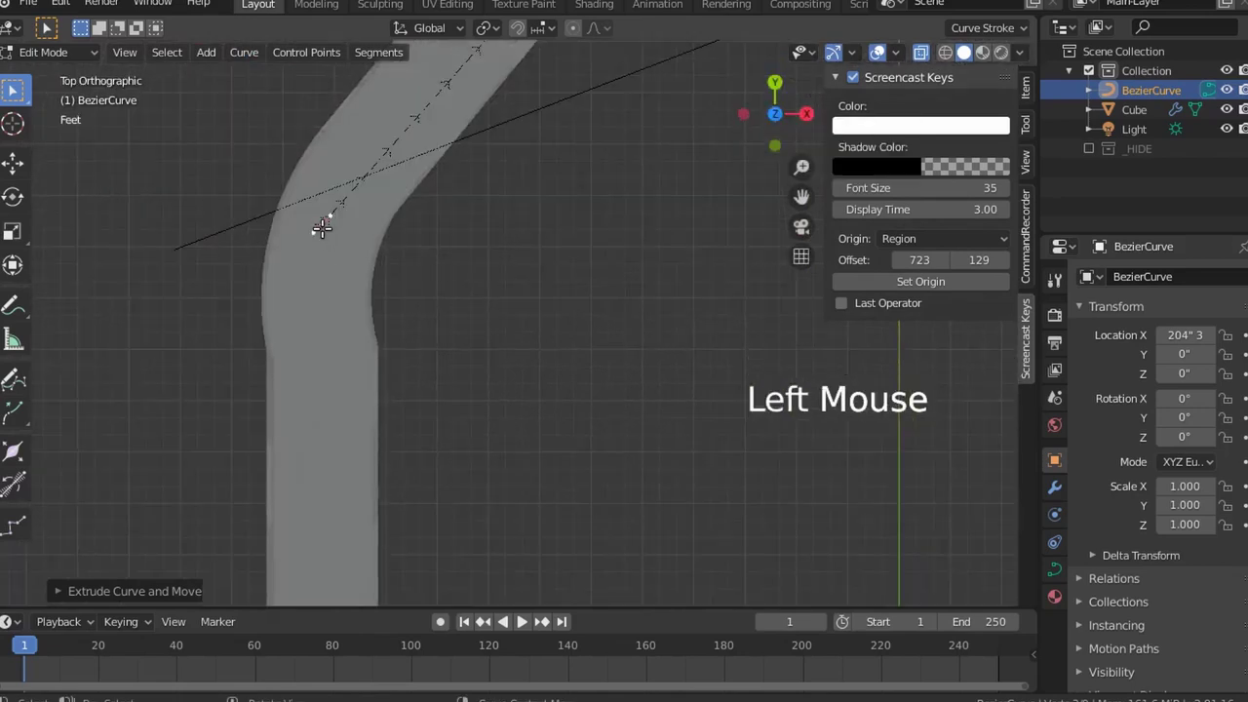
shift+middle_drag(329, 306, 340, 223)
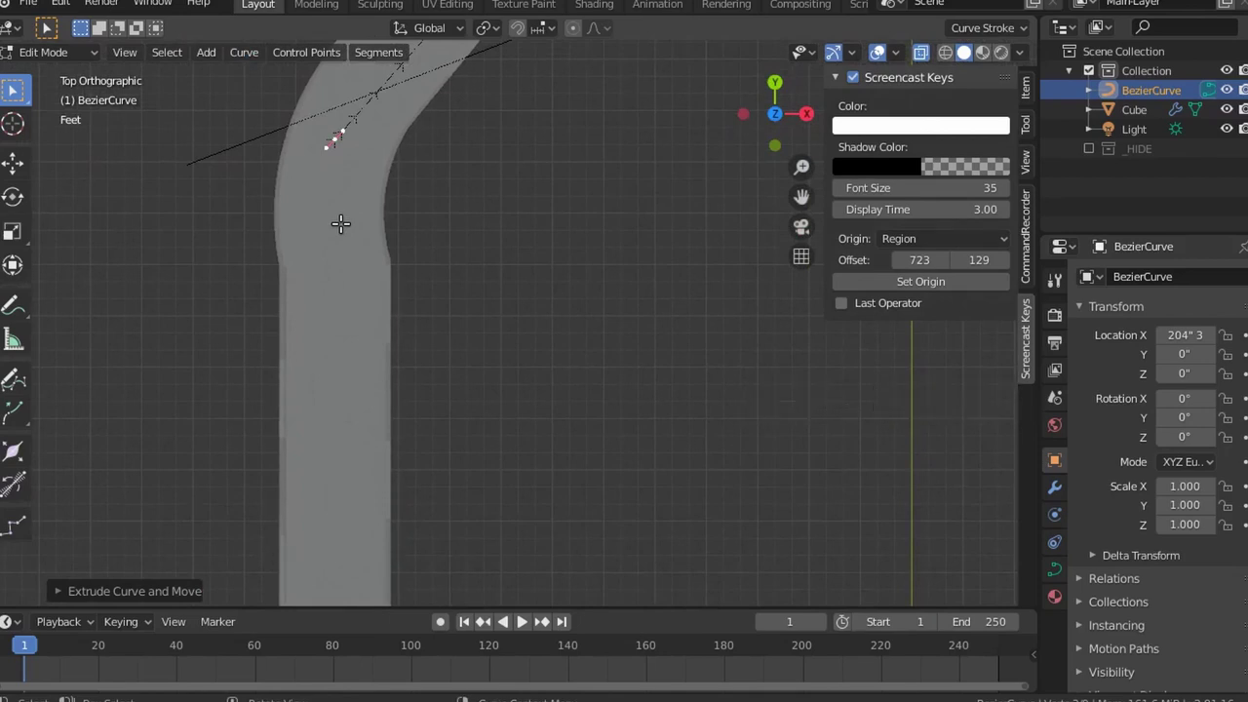
Extrude another level point down the final leg, placing it just past the hallway's end
key(e)
key(shift+z)
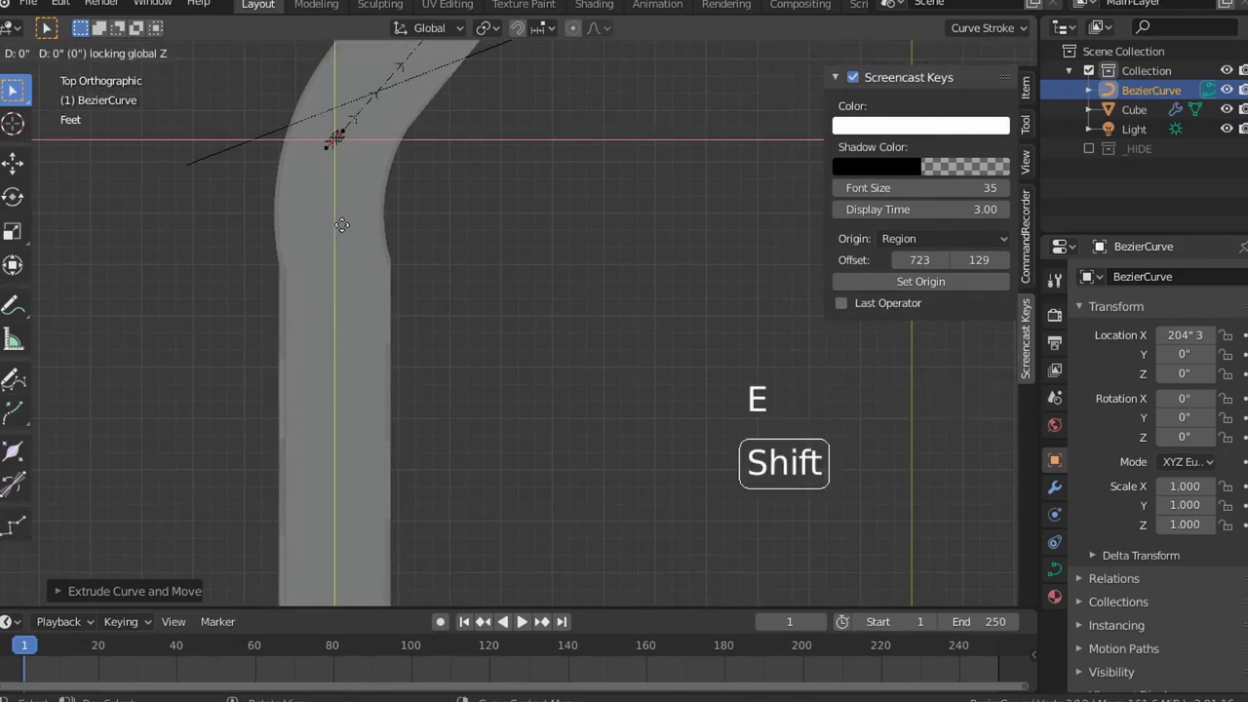
click(331, 539)
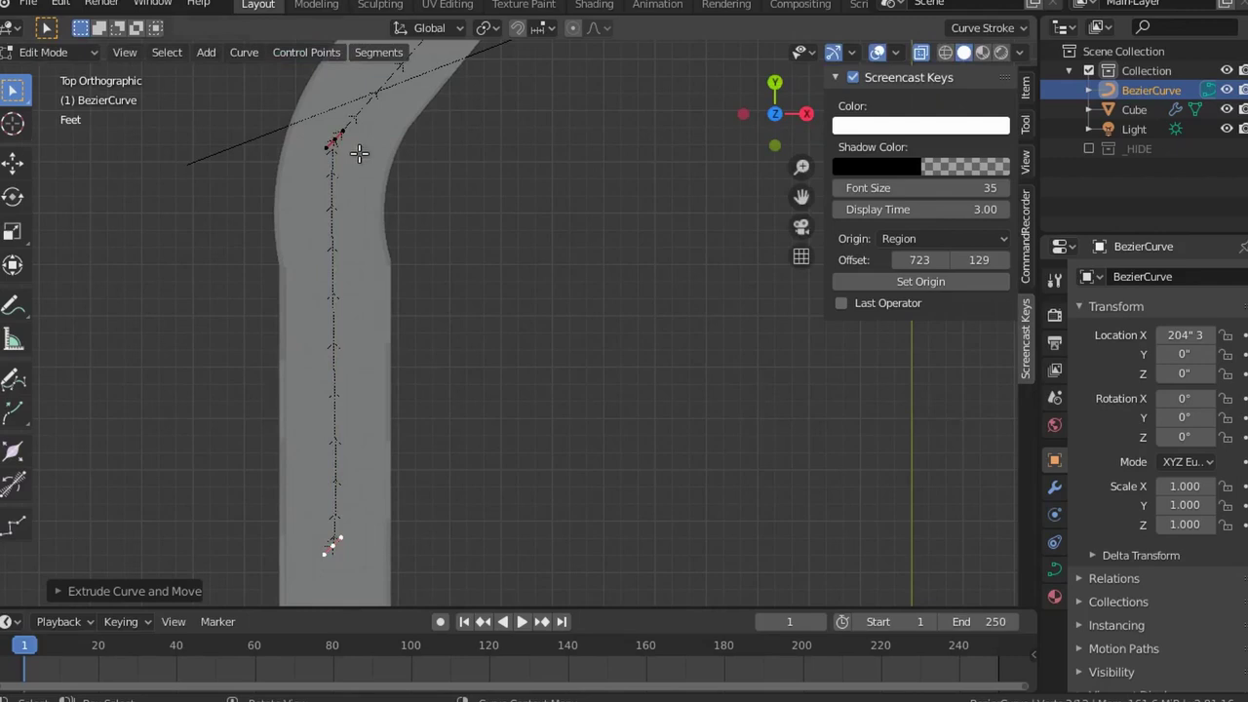
shift+middle_drag(387, 527, 345, 279)
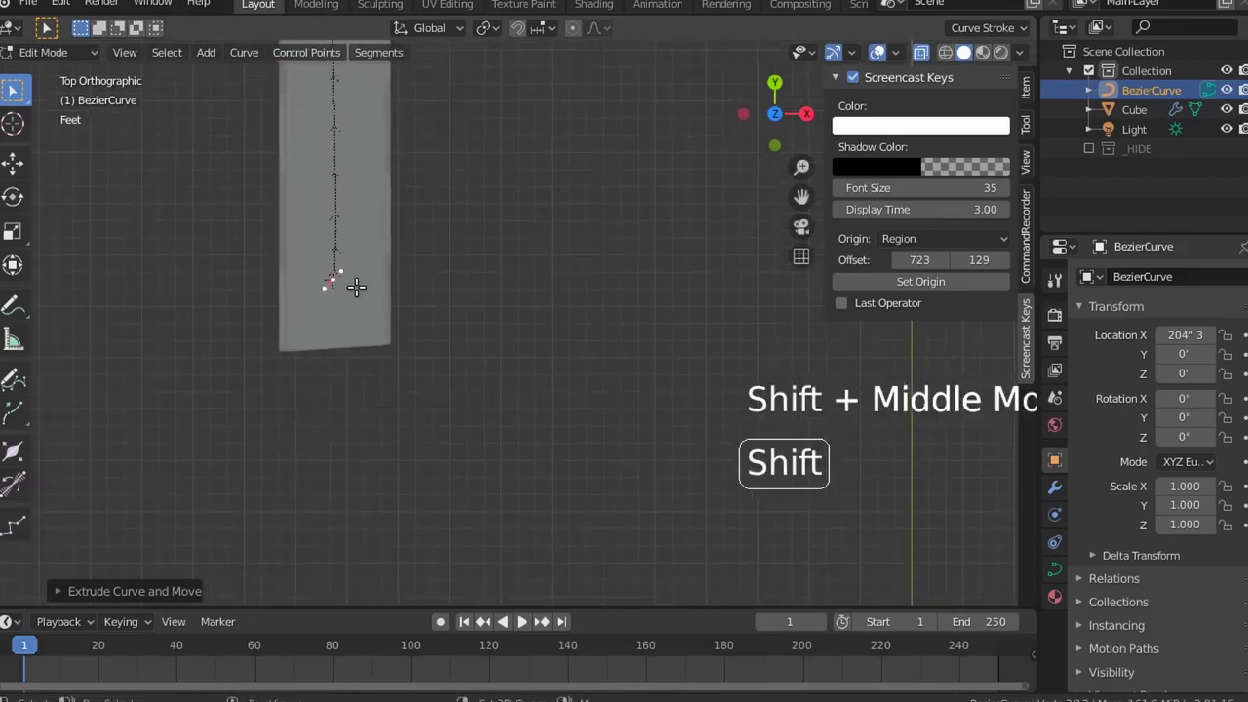
key(g)
key(shift+z)
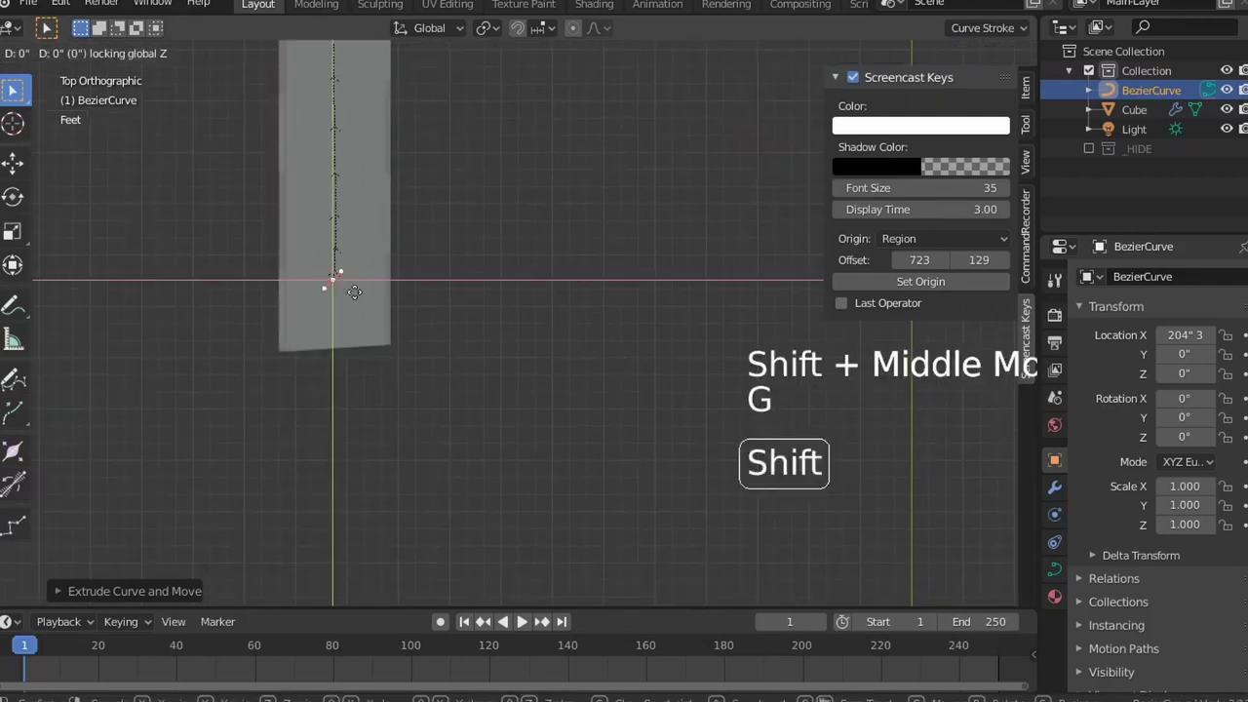
click(353, 395)
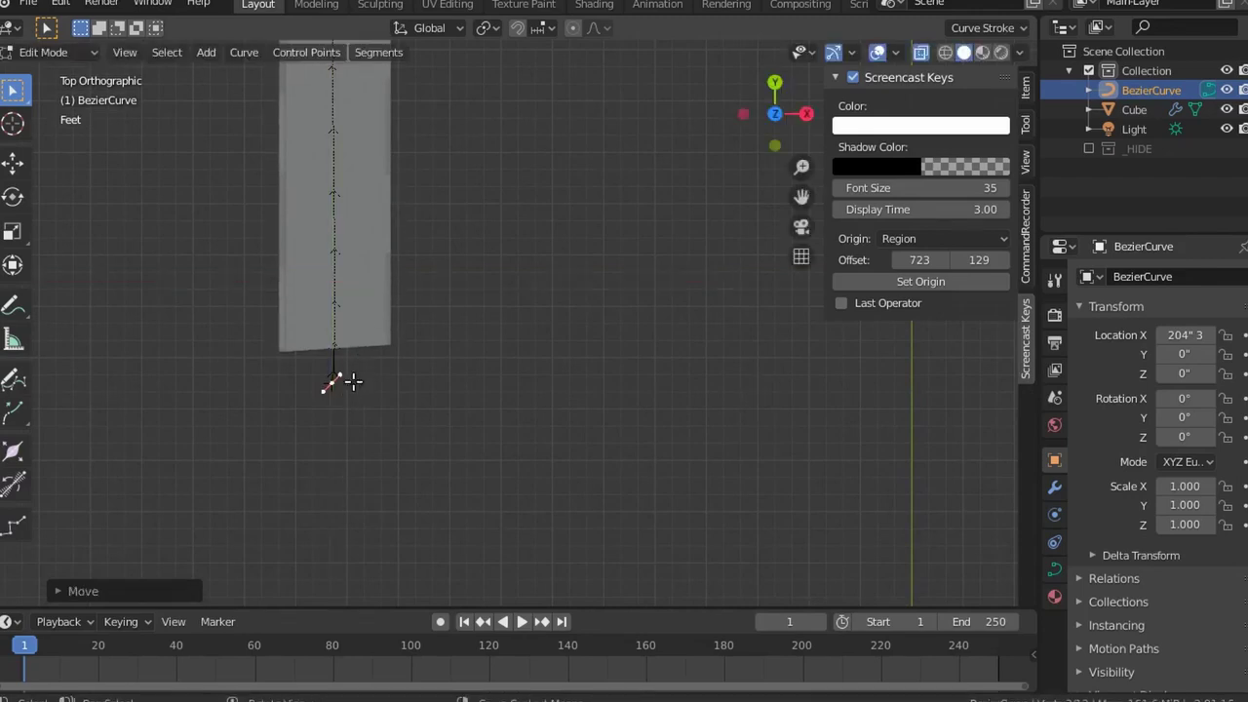
Move the start point's handle so the curve runs straight down the first leg
click(341, 373)
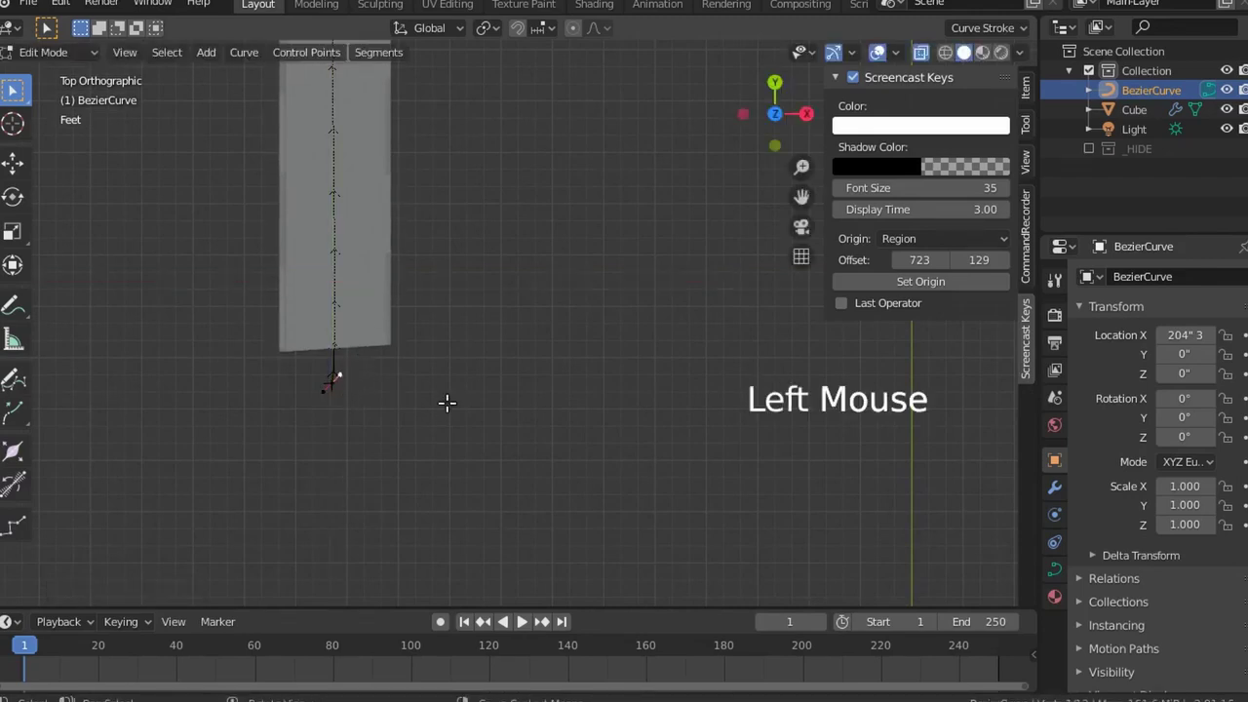
key(g)
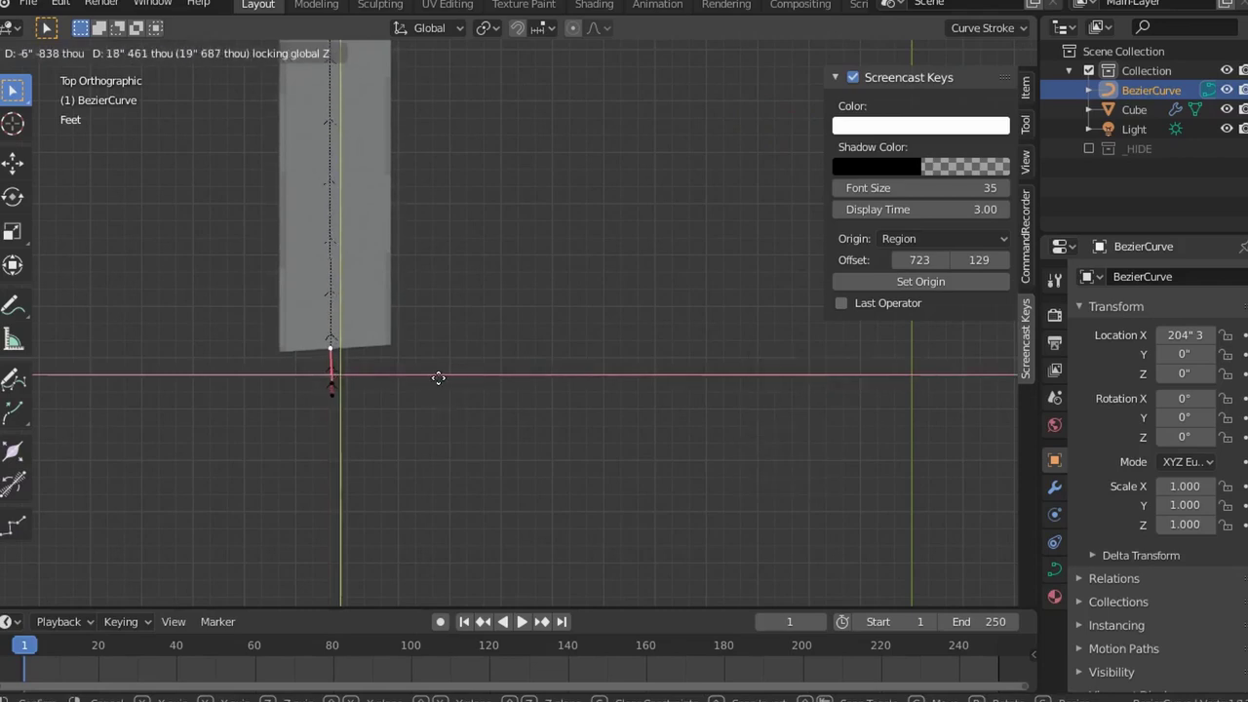
click(440, 371)
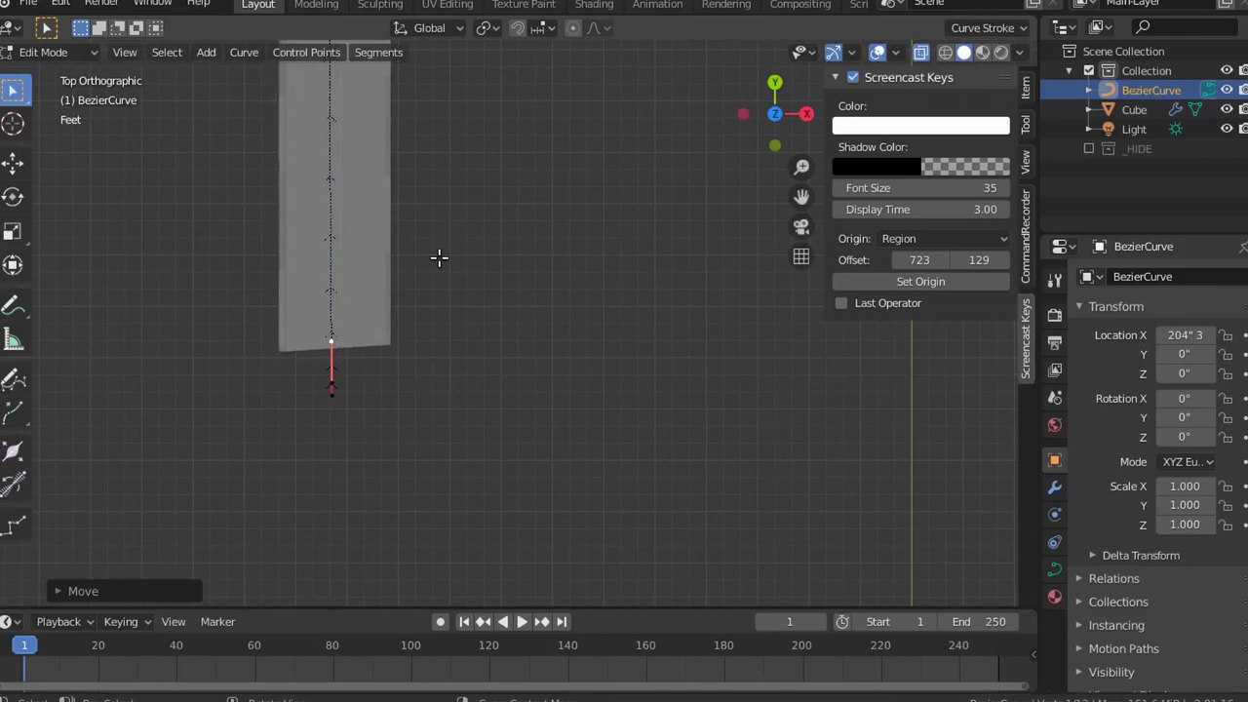
shift+middle_drag(438, 256, 422, 68)
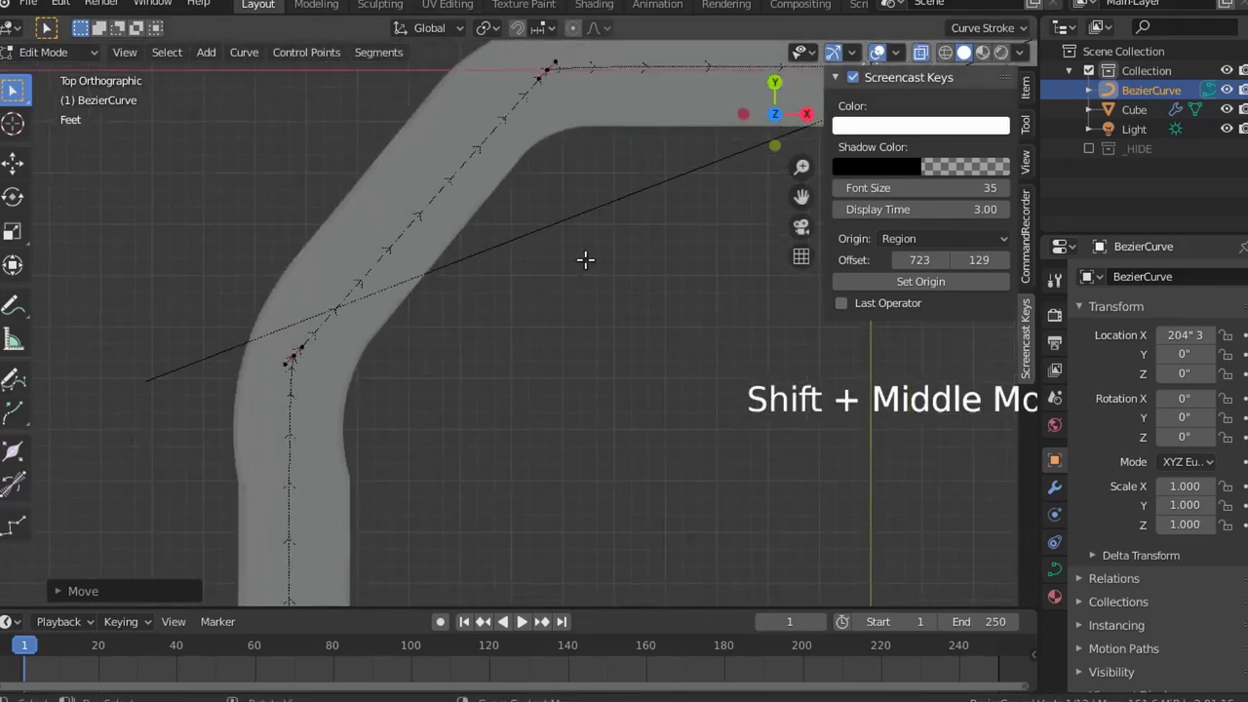
shift+middle_drag(619, 181, 294, 392)
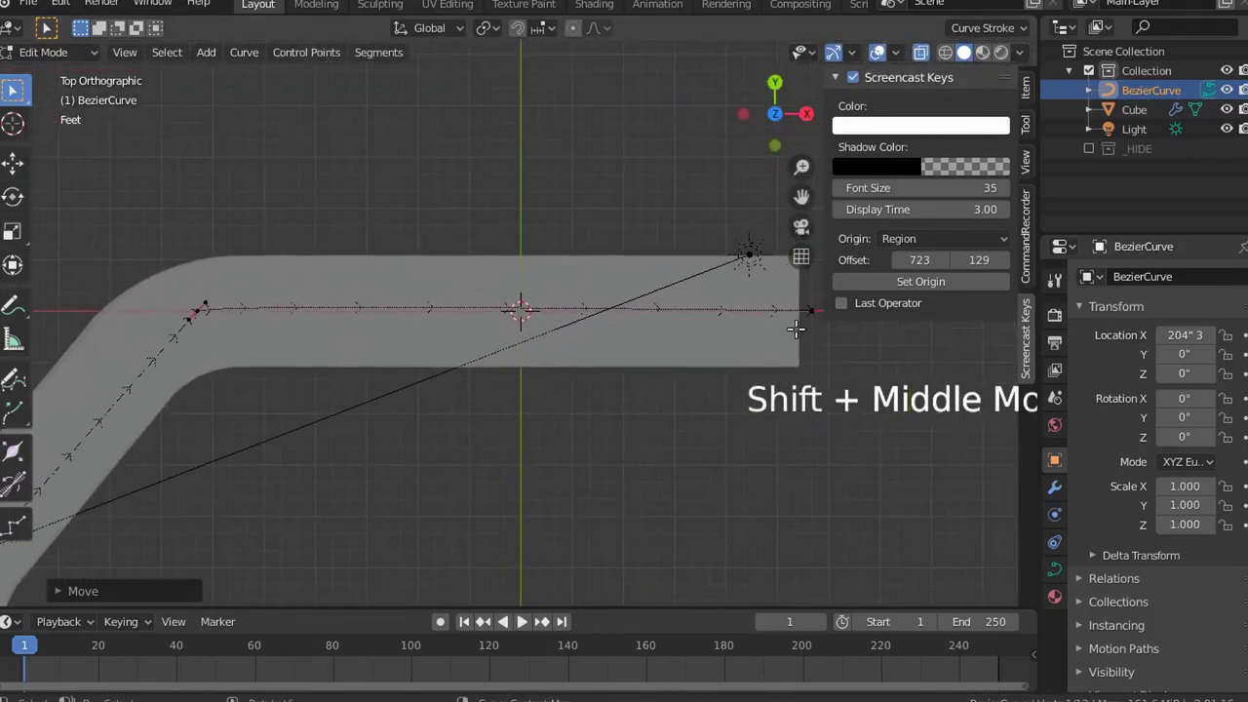
shift+middle_drag(833, 322, 693, 323)
scroll(350, 423, down, 4)
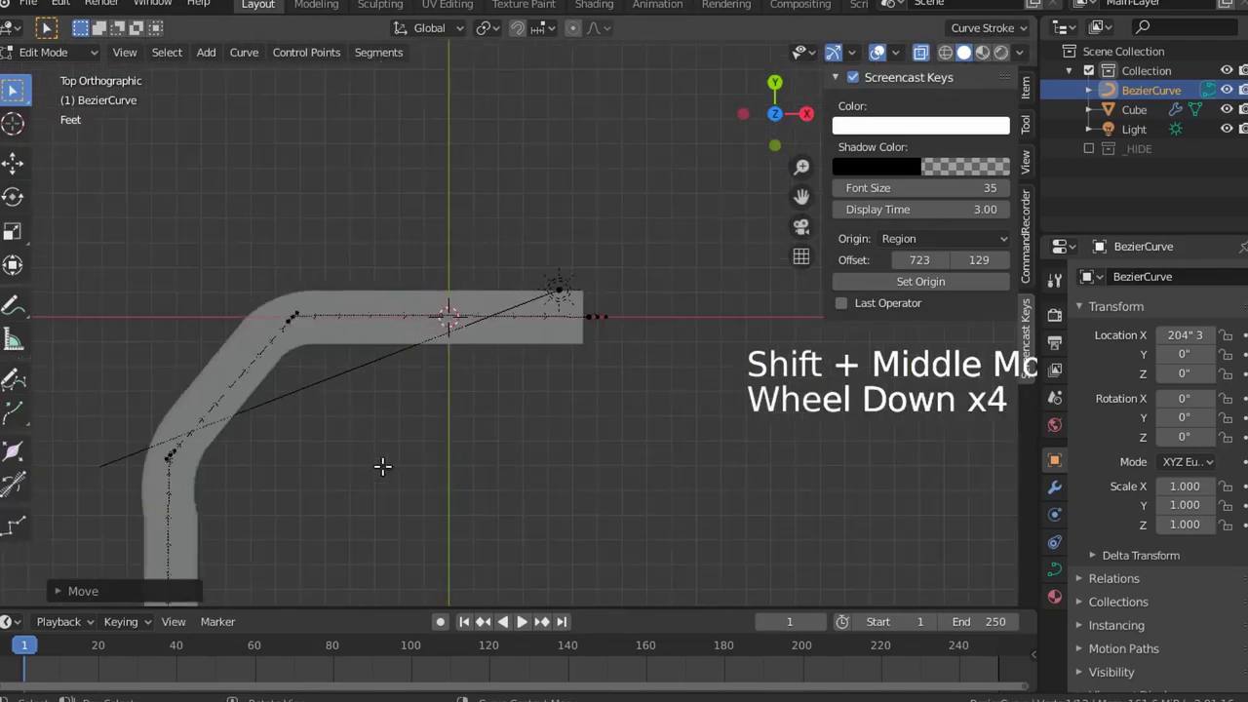
shift+middle_drag(381, 465, 440, 298)
scroll(440, 299, up, 1)
scroll(446, 355, down, 1)
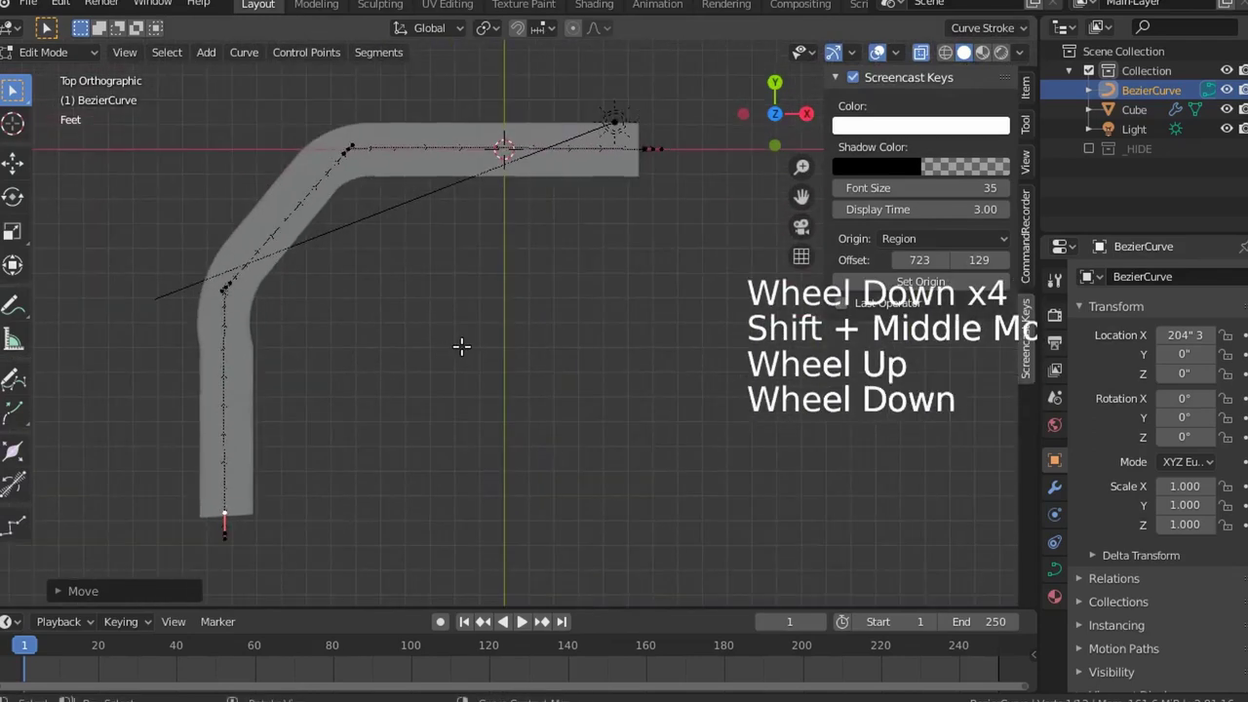
middle_drag(471, 368, 442, 237)
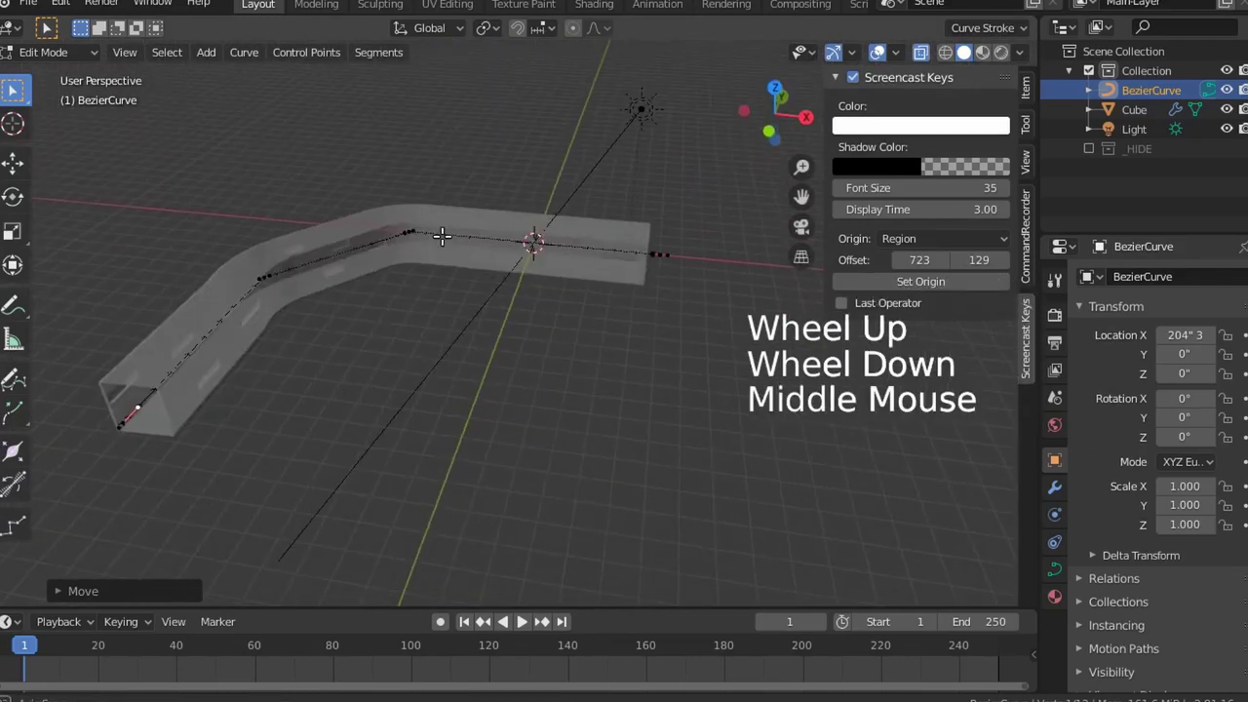
Return to Object Mode, deselect the curve, and add a new Plane
key(Tab)
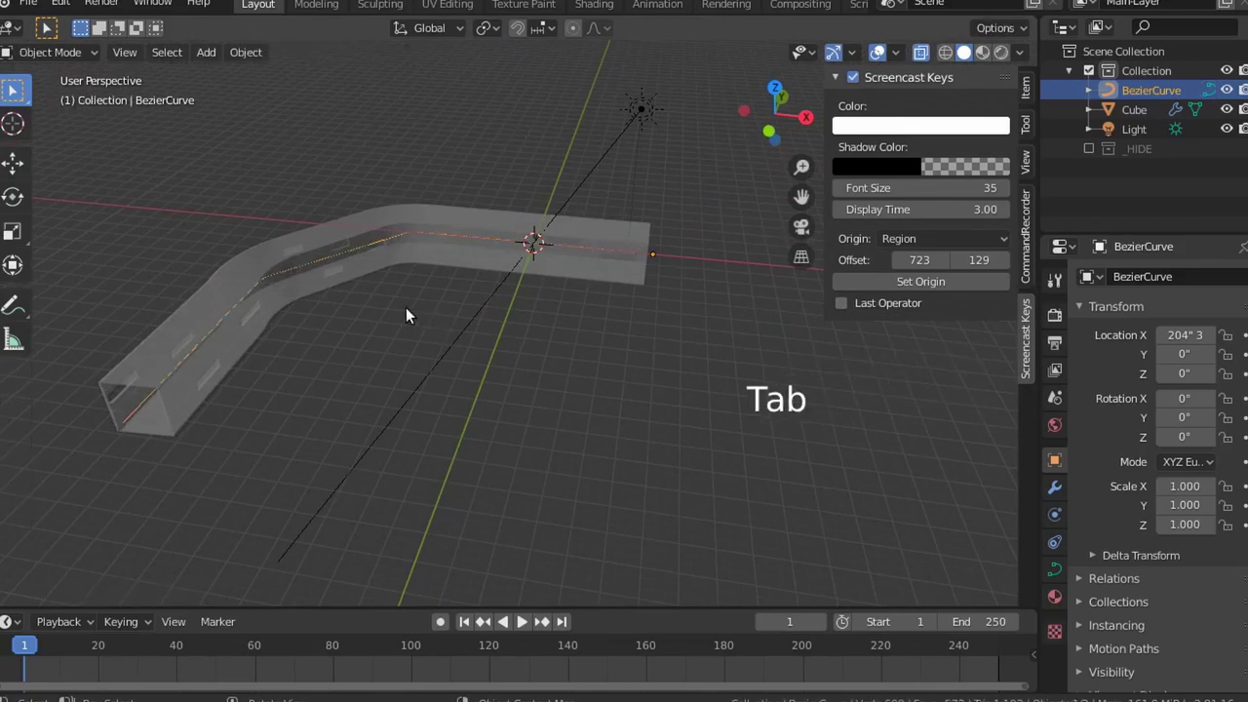
click(399, 328)
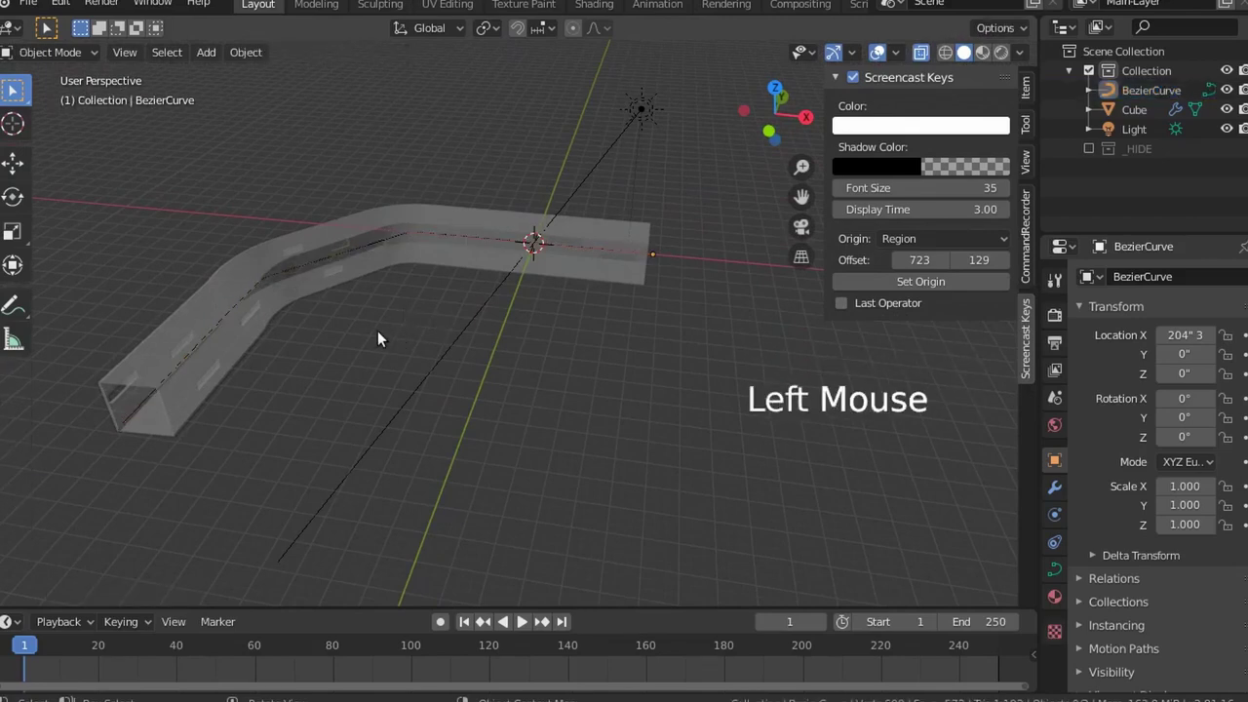
key(shift+a)
mouse_move(356, 344)
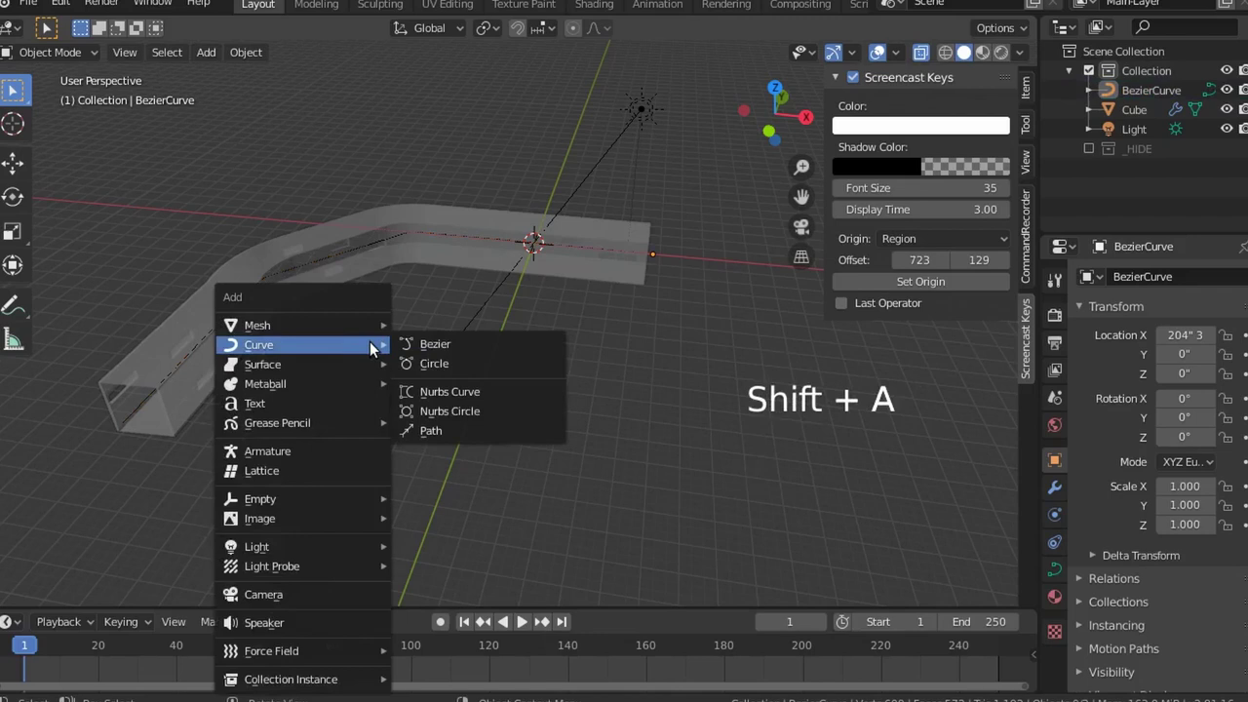
mouse_move(365, 322)
click(431, 323)
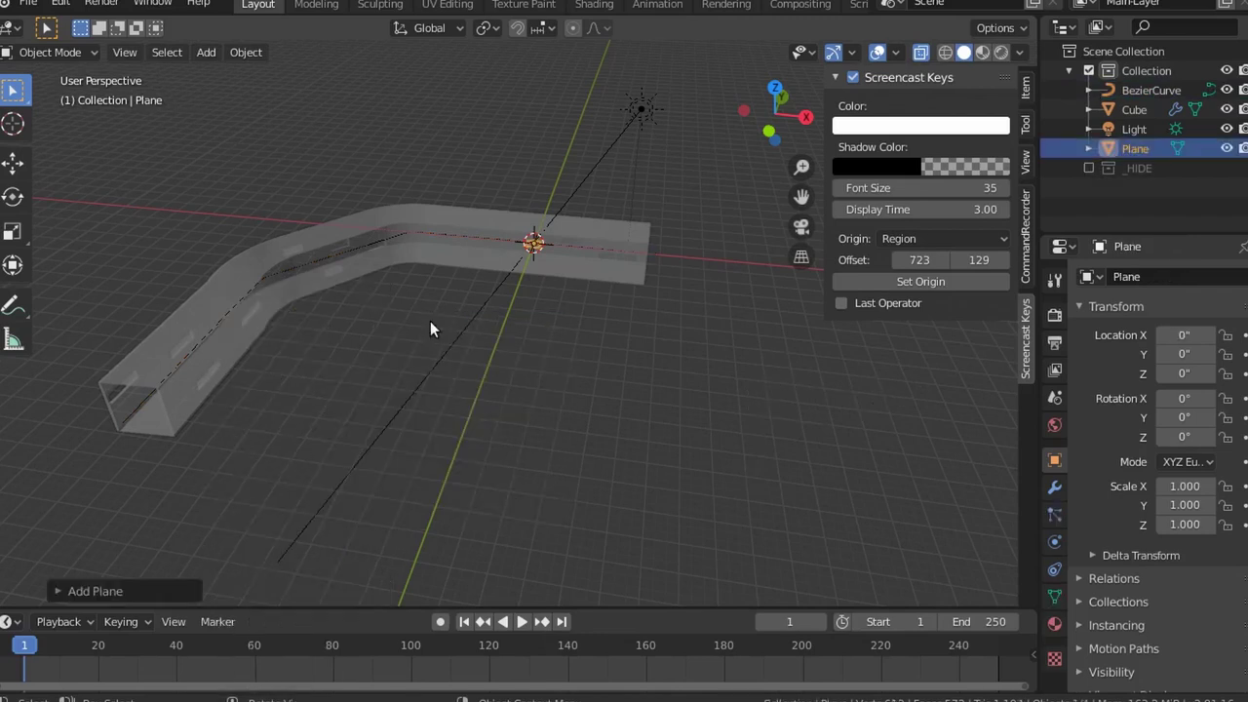
Raise the plane to Z 101' 7" and start moving it along Y
key(g)
key(z)
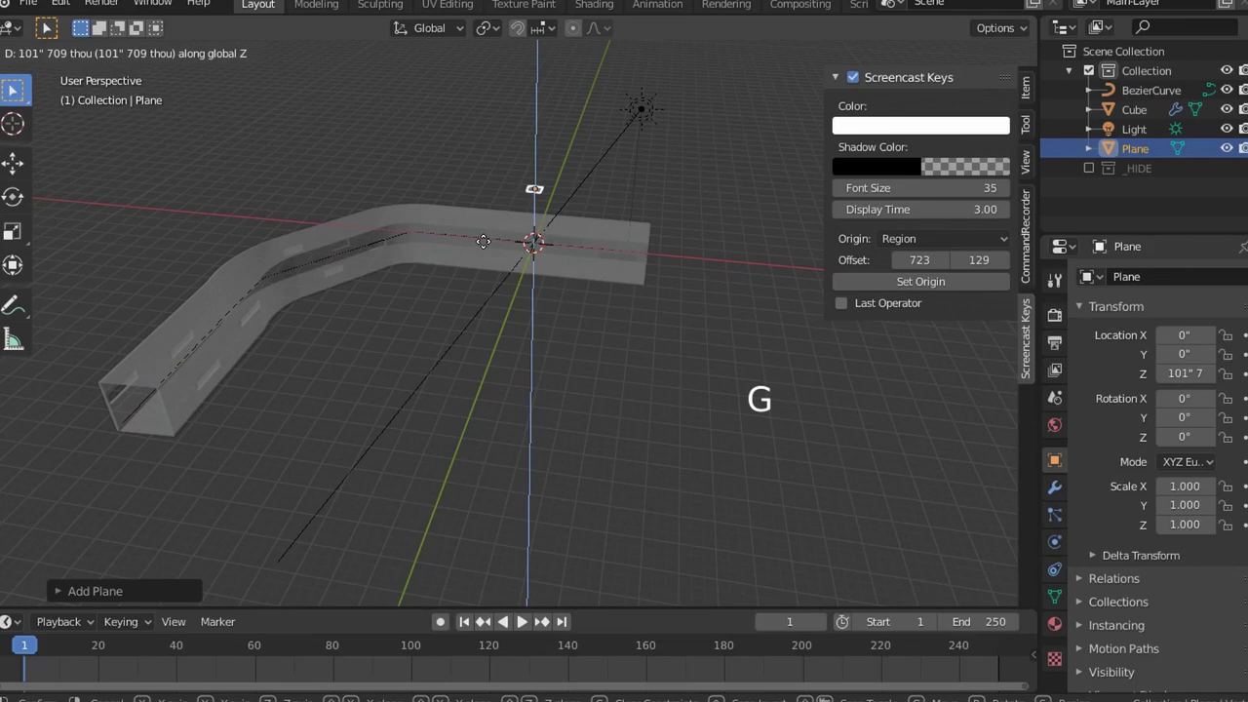
click(483, 242)
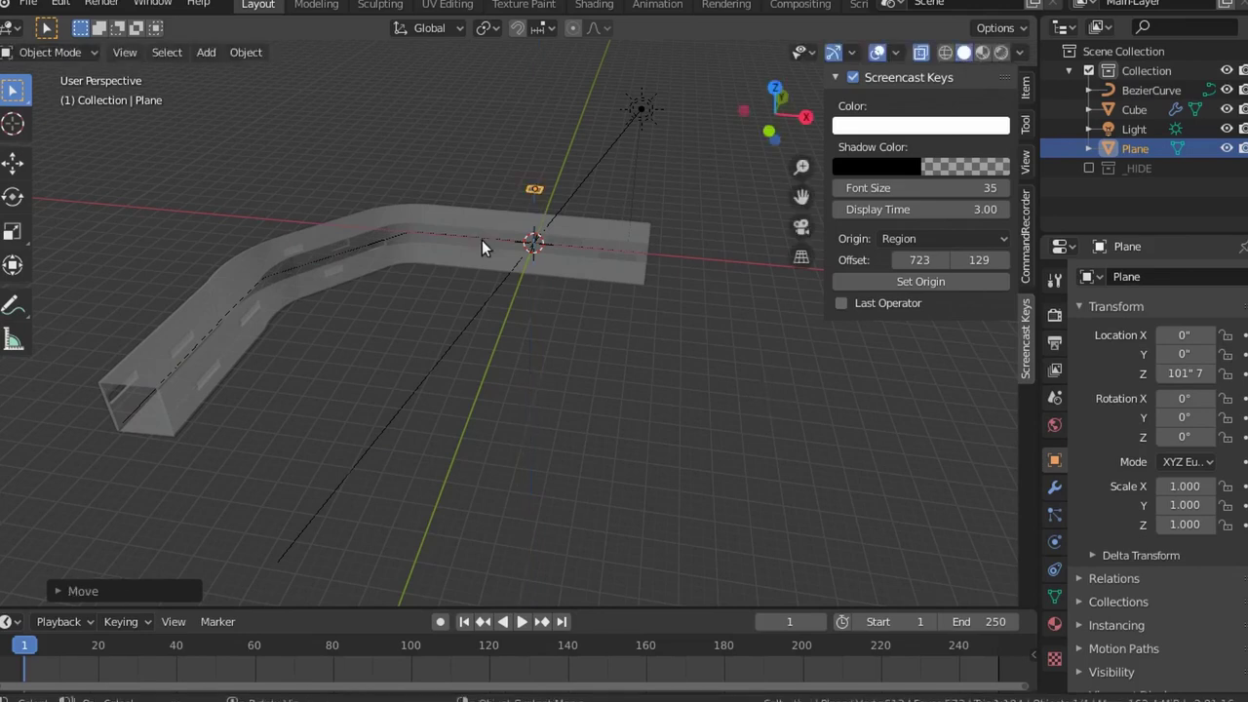
key(g)
key(y)
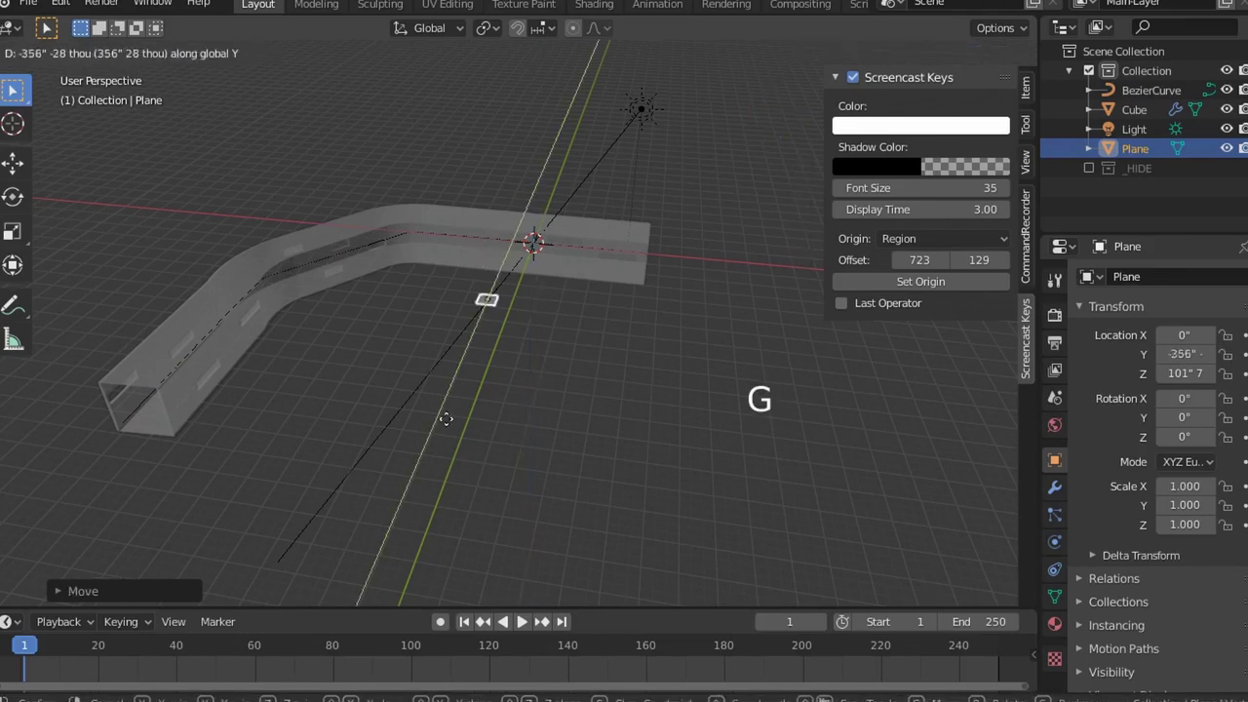
Confirm the plane's Y position and add a Camera to the scene
click(420, 503)
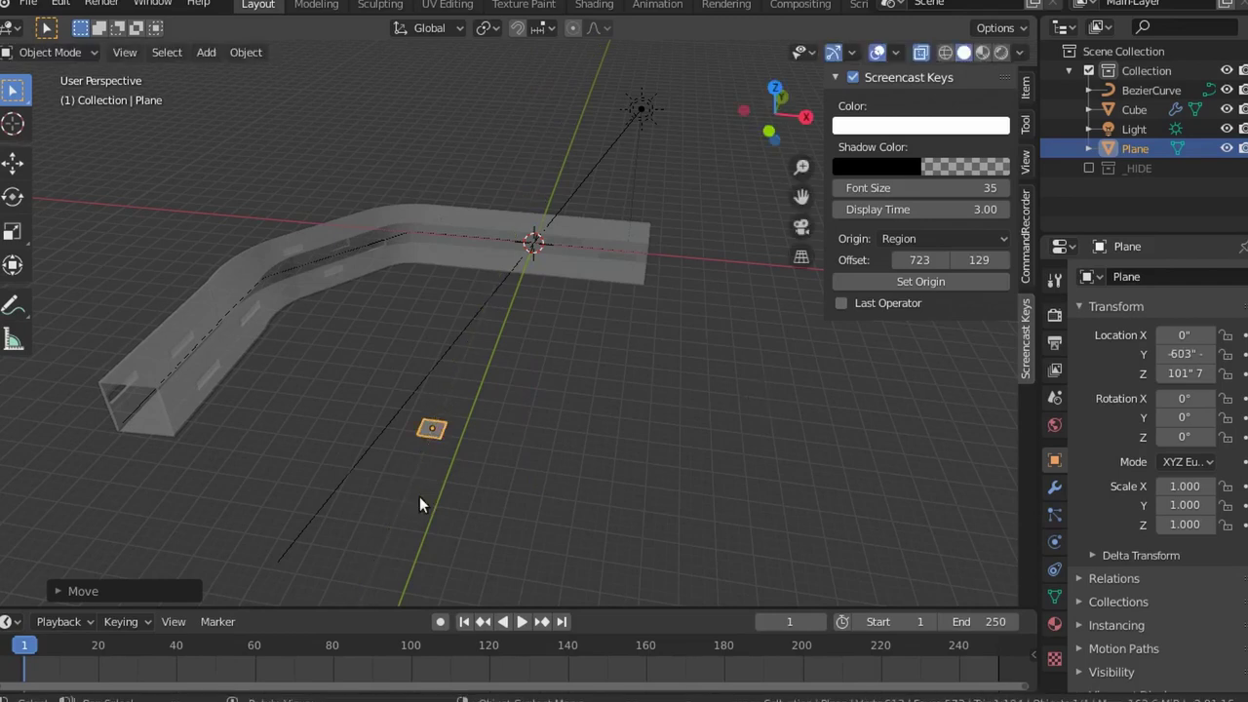
click(585, 393)
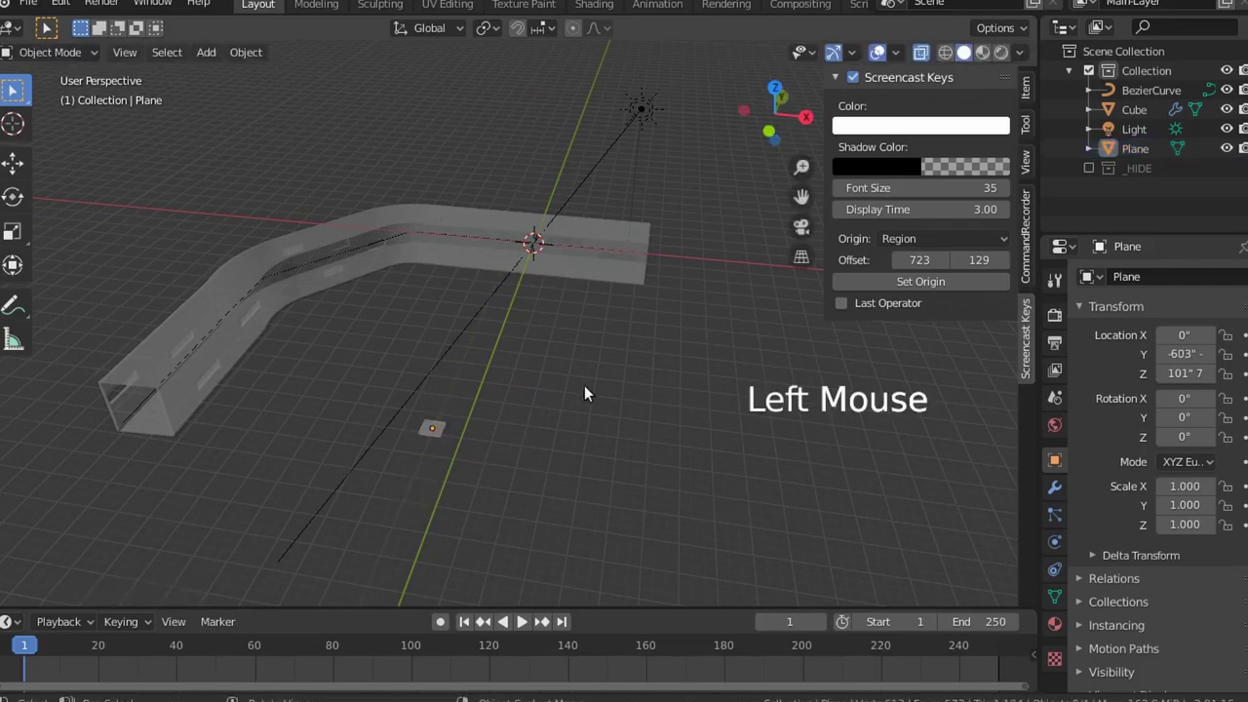
key(shift+a)
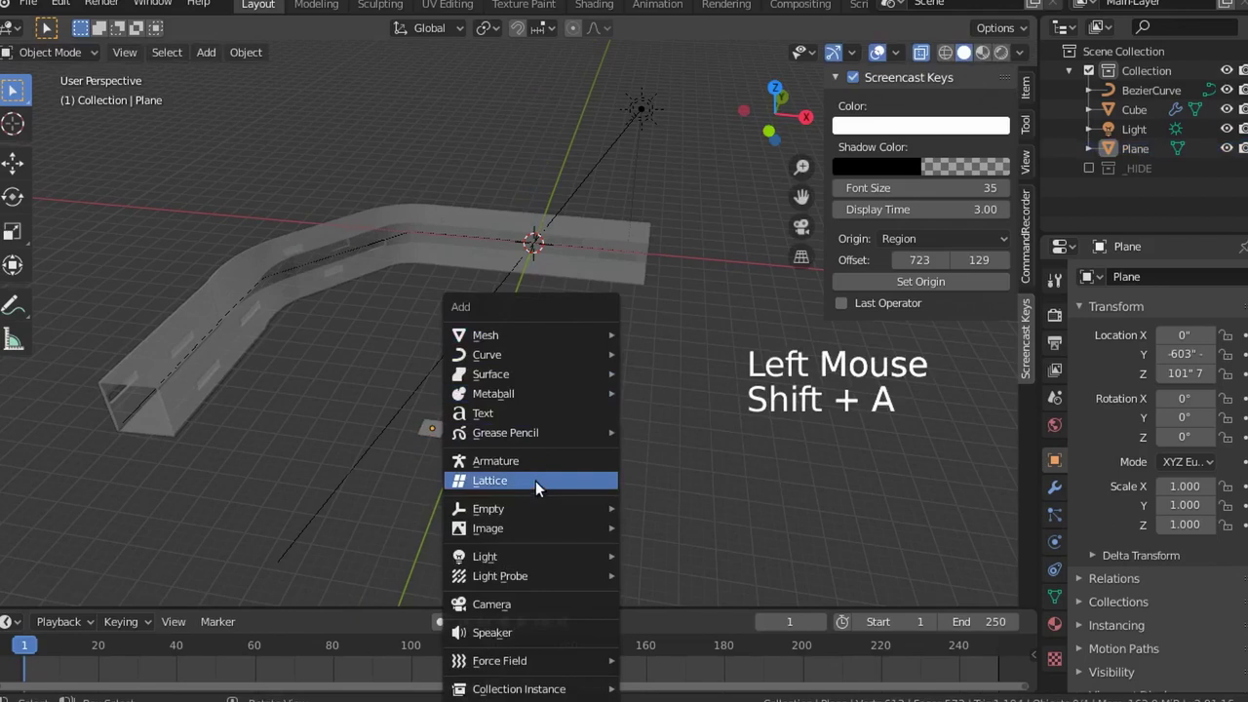
click(548, 605)
scroll(550, 199, up, 1)
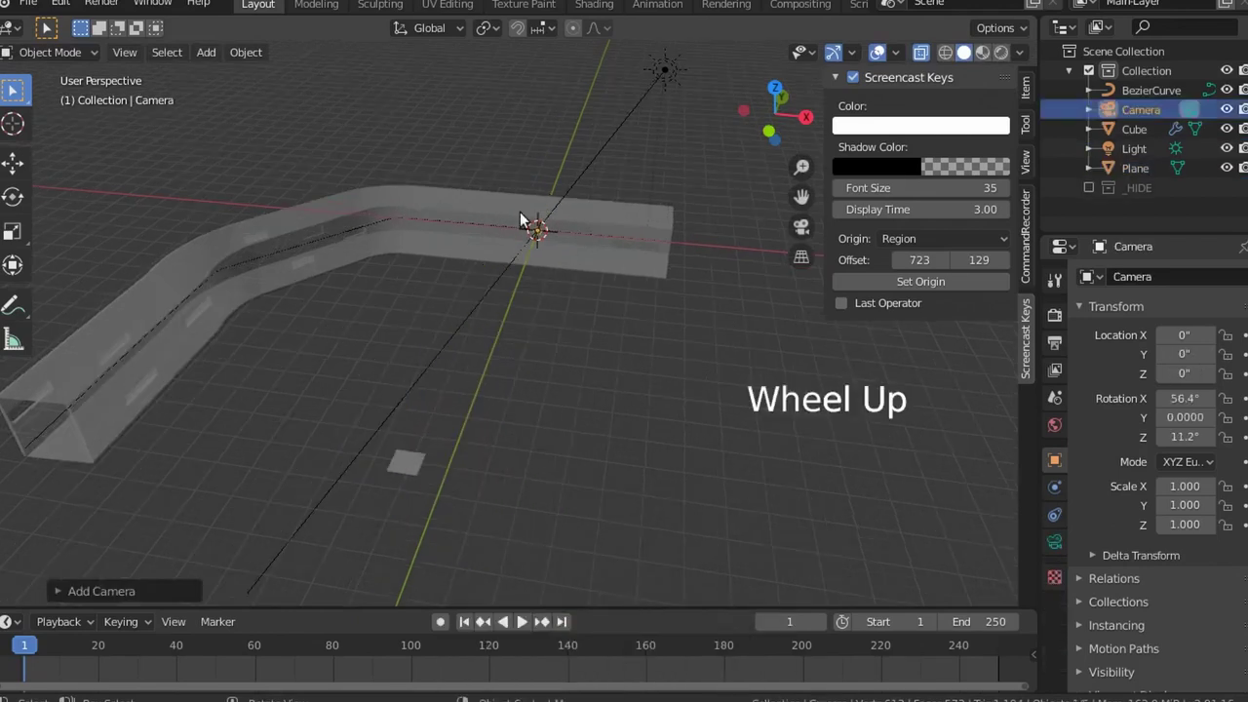
Move the camera to X 90' 17", Y -552', Z 109' 8" beside the plane
key(g)
key(z)
click(521, 146)
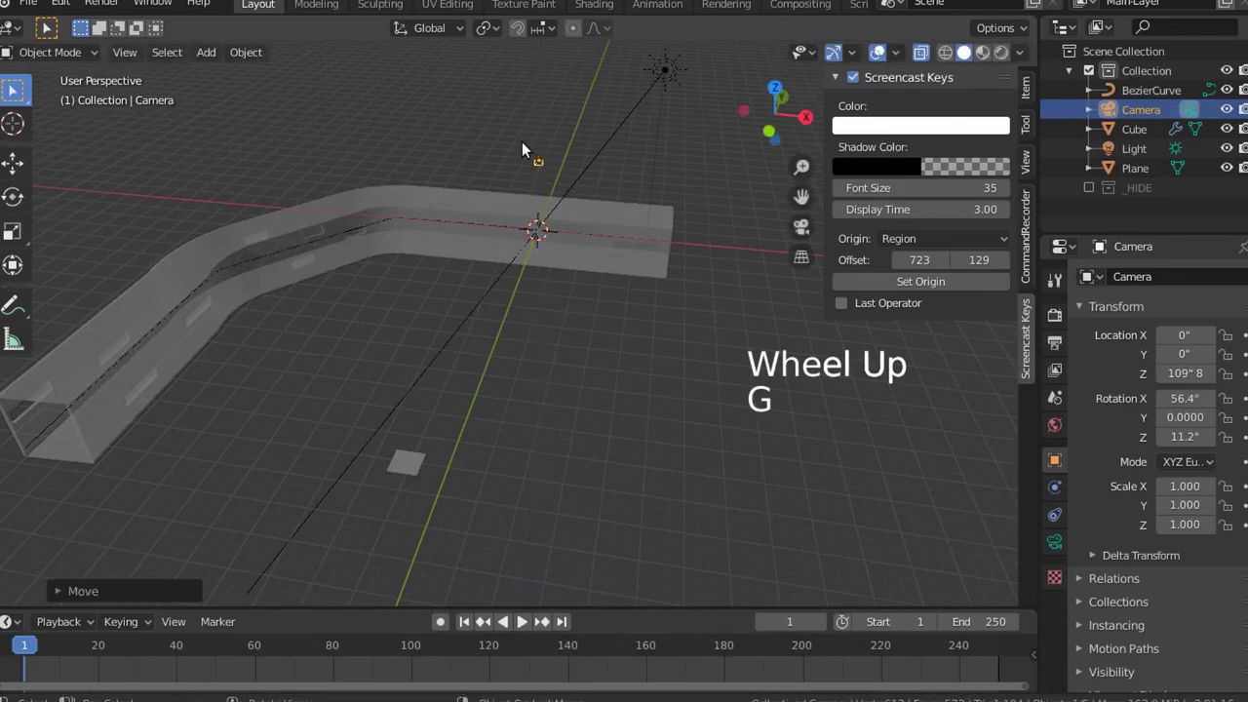
key(g)
key(y)
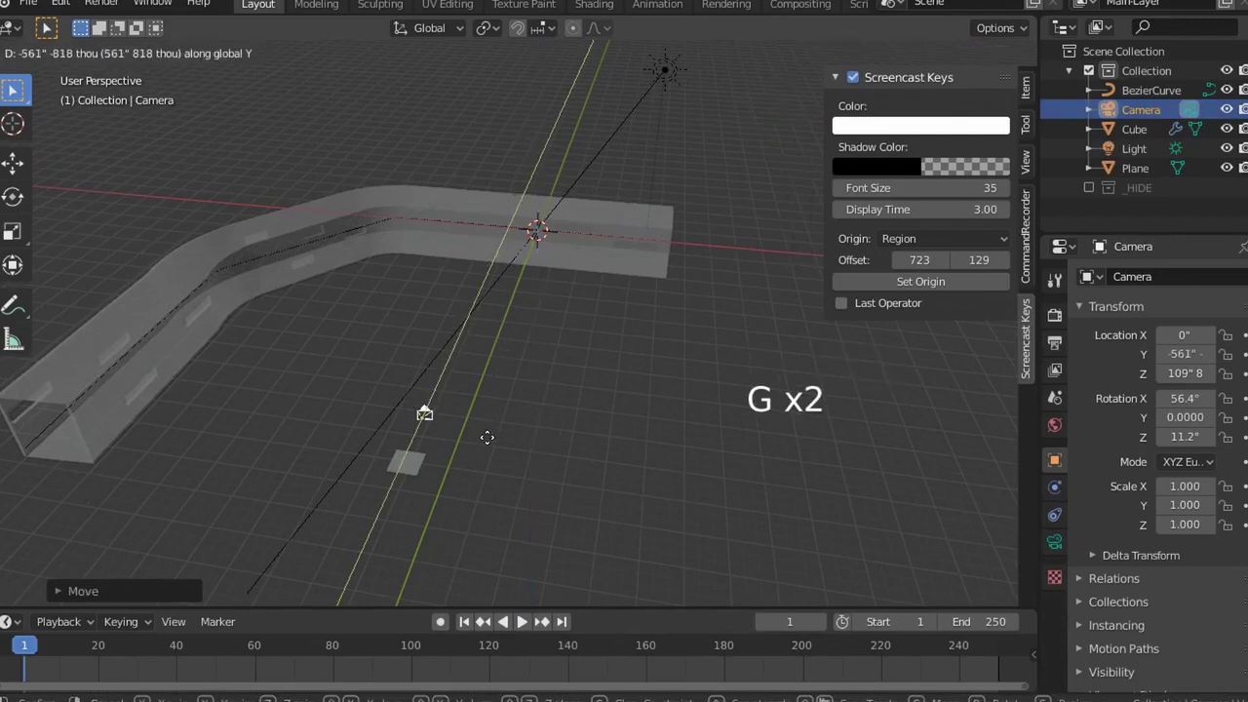
click(489, 431)
key(g)
key(z)
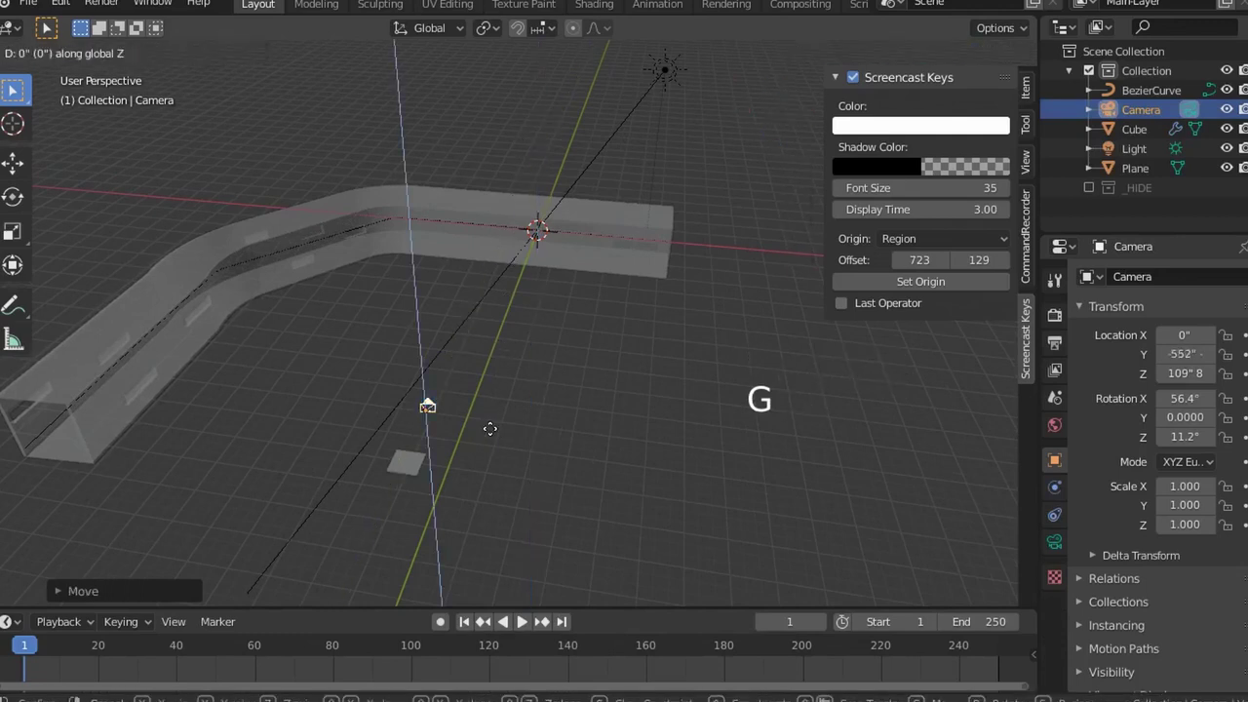
key(x)
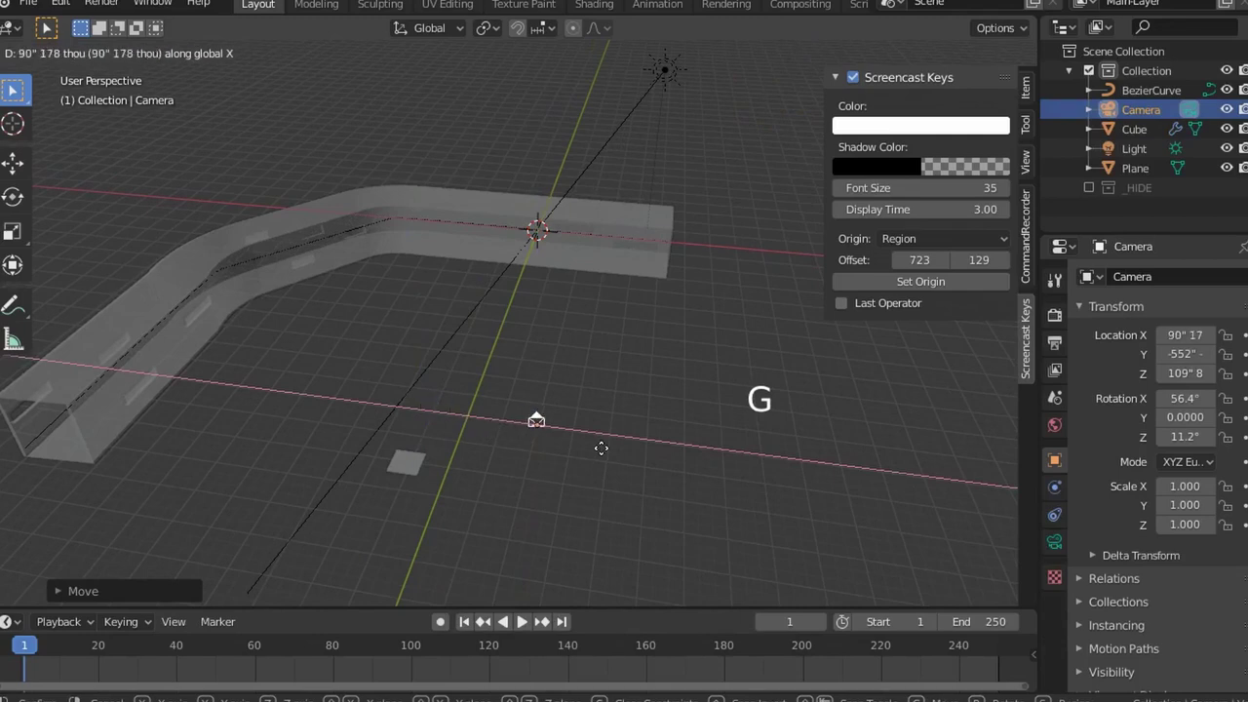
click(599, 454)
shift+scroll(432, 395, up, 2)
shift+middle_drag(432, 395, 455, 365)
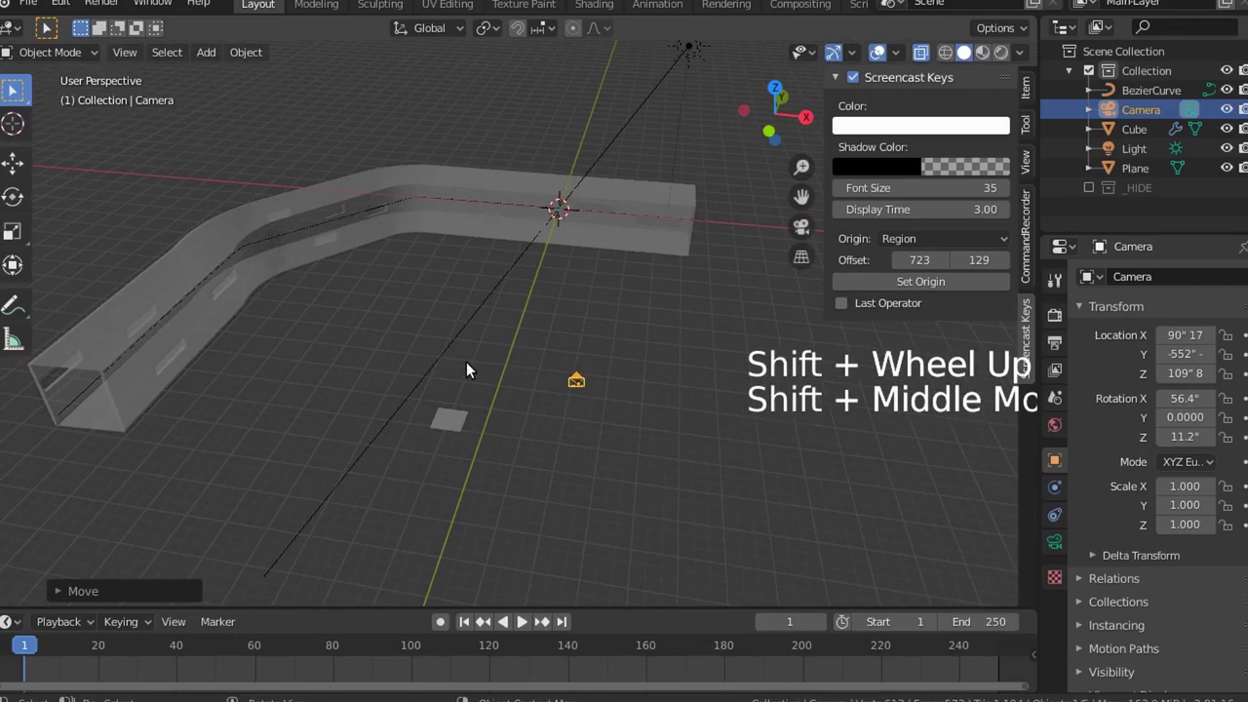
Select the Bezier curve and, in Edit Mode, its end point at the hallway's open end
click(456, 420)
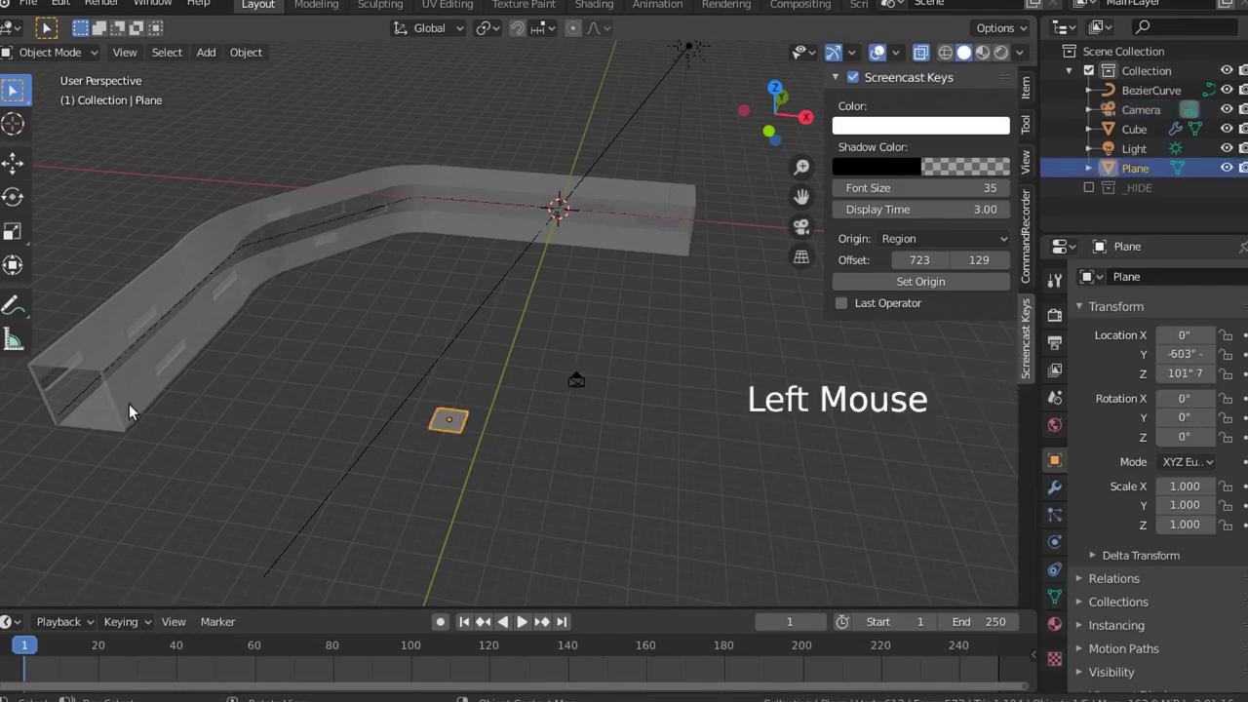
click(73, 408)
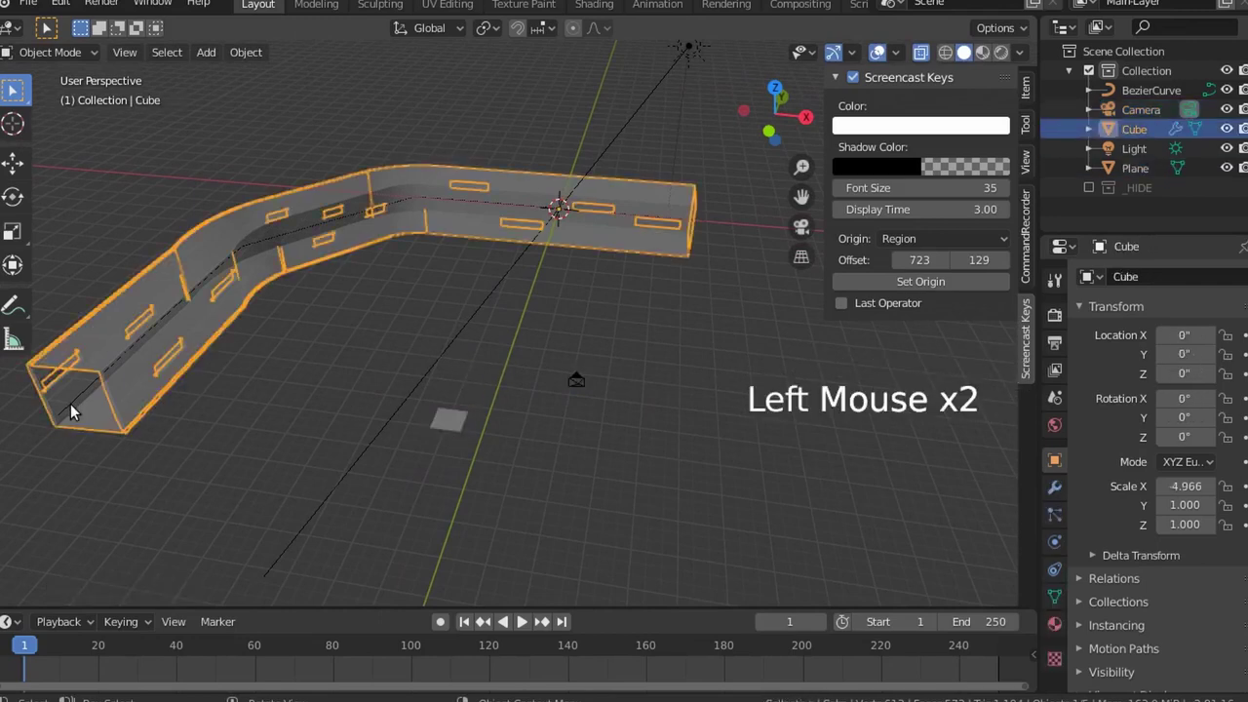
click(70, 411)
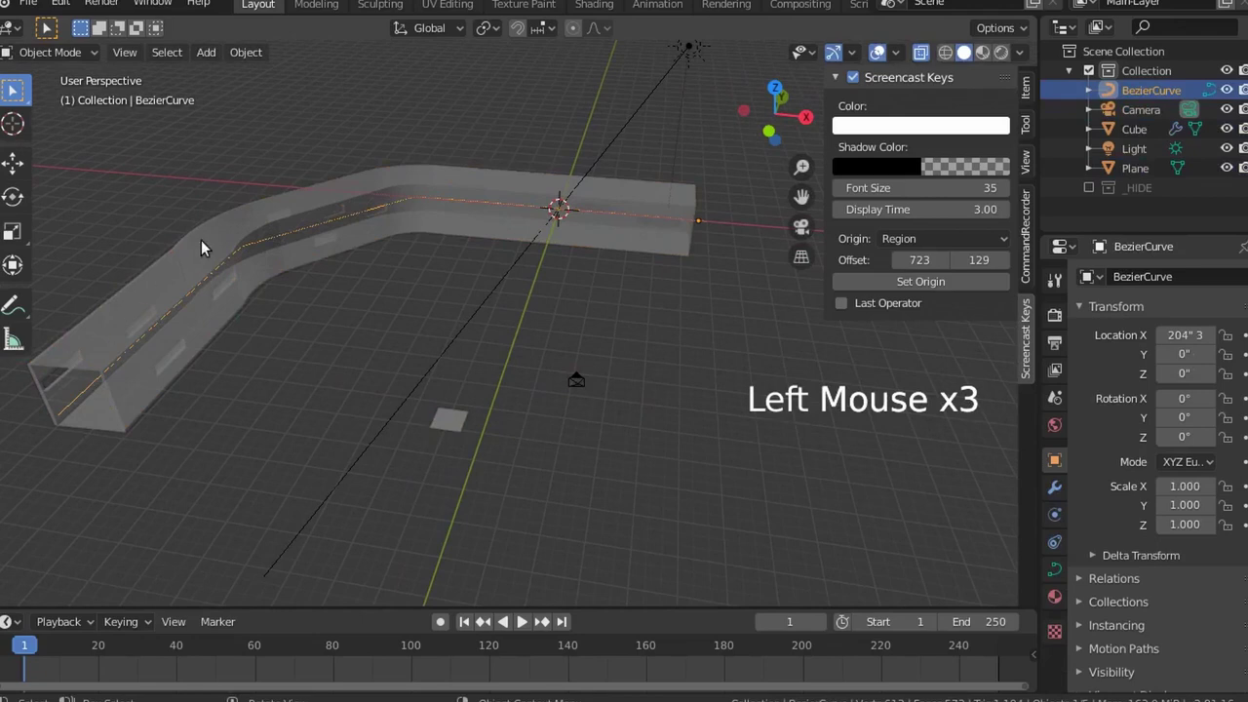
middle_drag(314, 449, 328, 447)
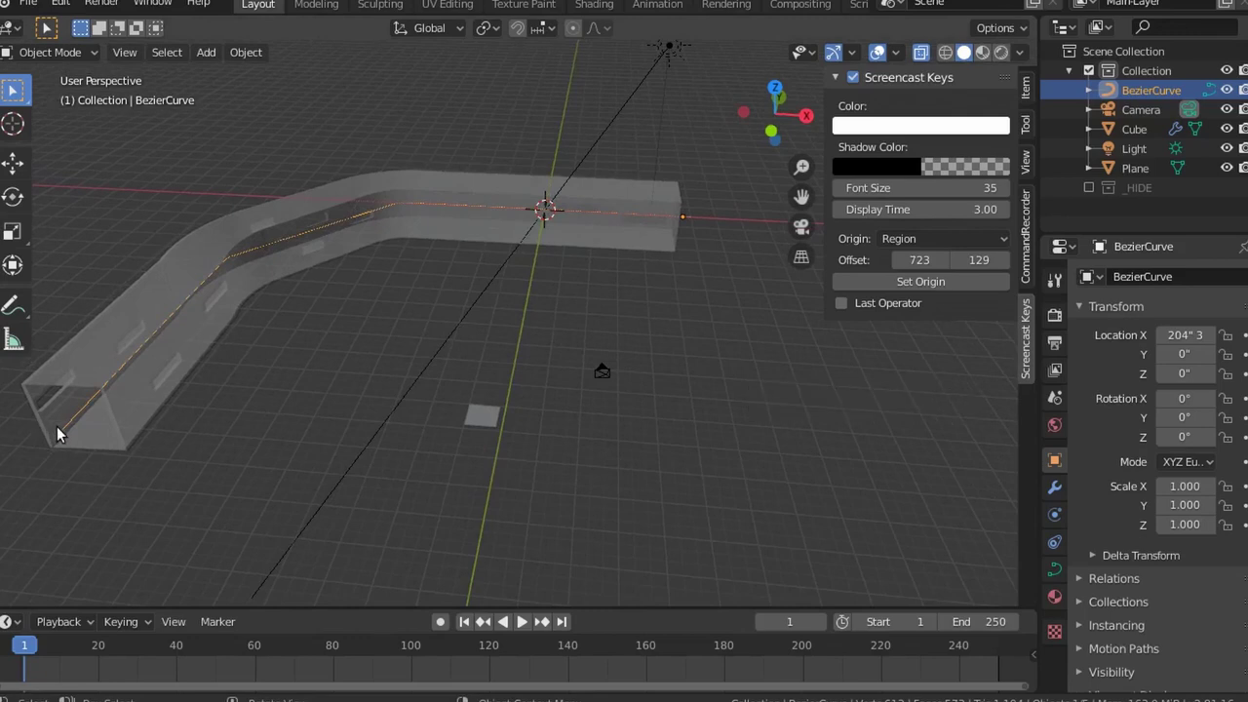
key(Tab)
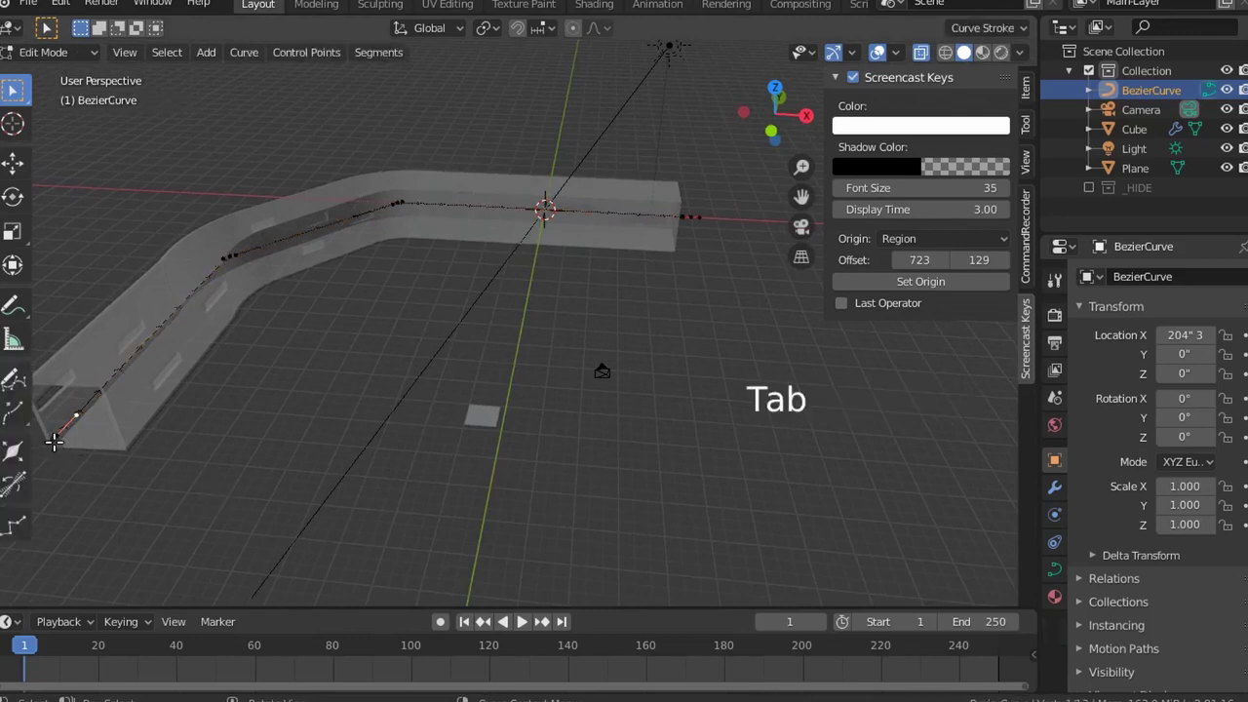
click(55, 436)
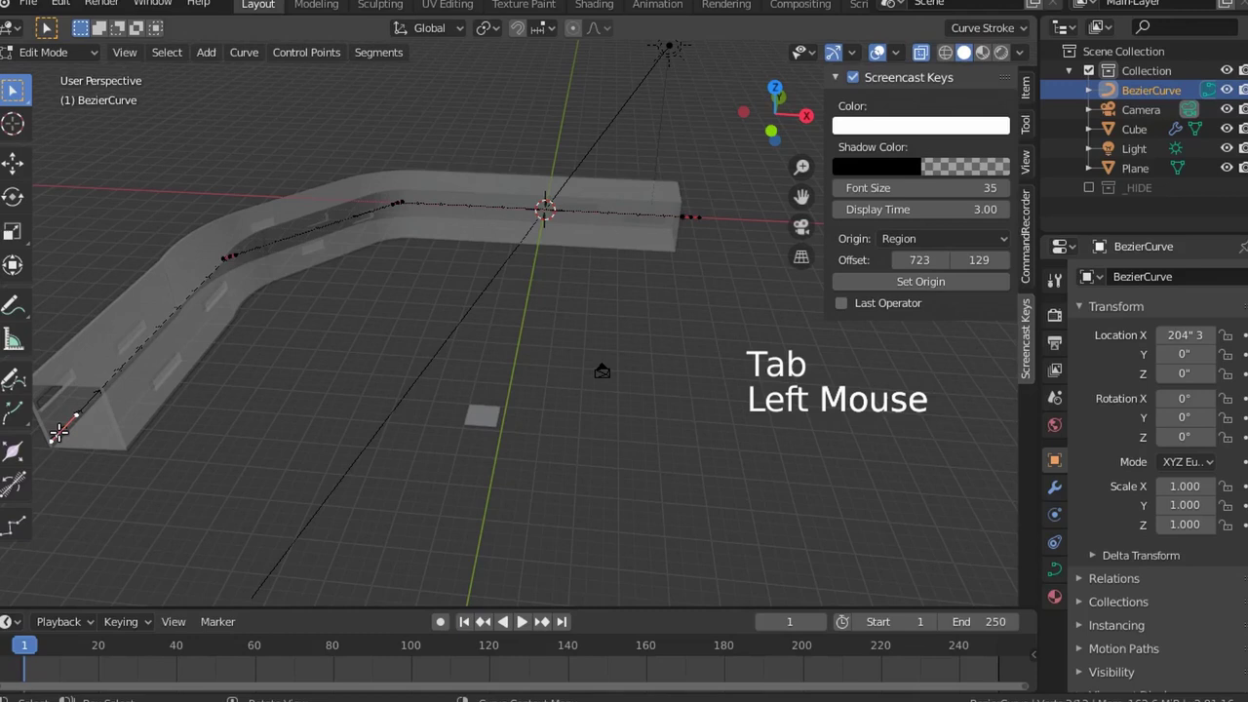
shift+middle_drag(208, 440, 368, 387)
scroll(466, 447, up, 3)
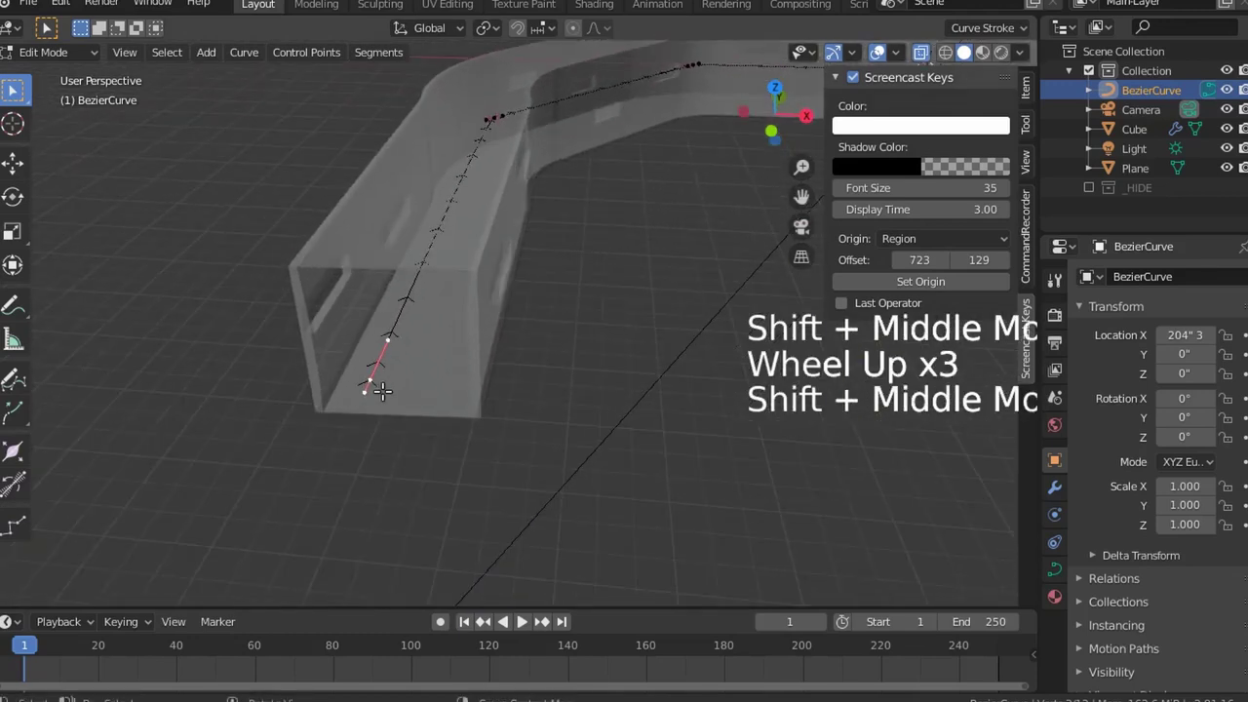
click(370, 377)
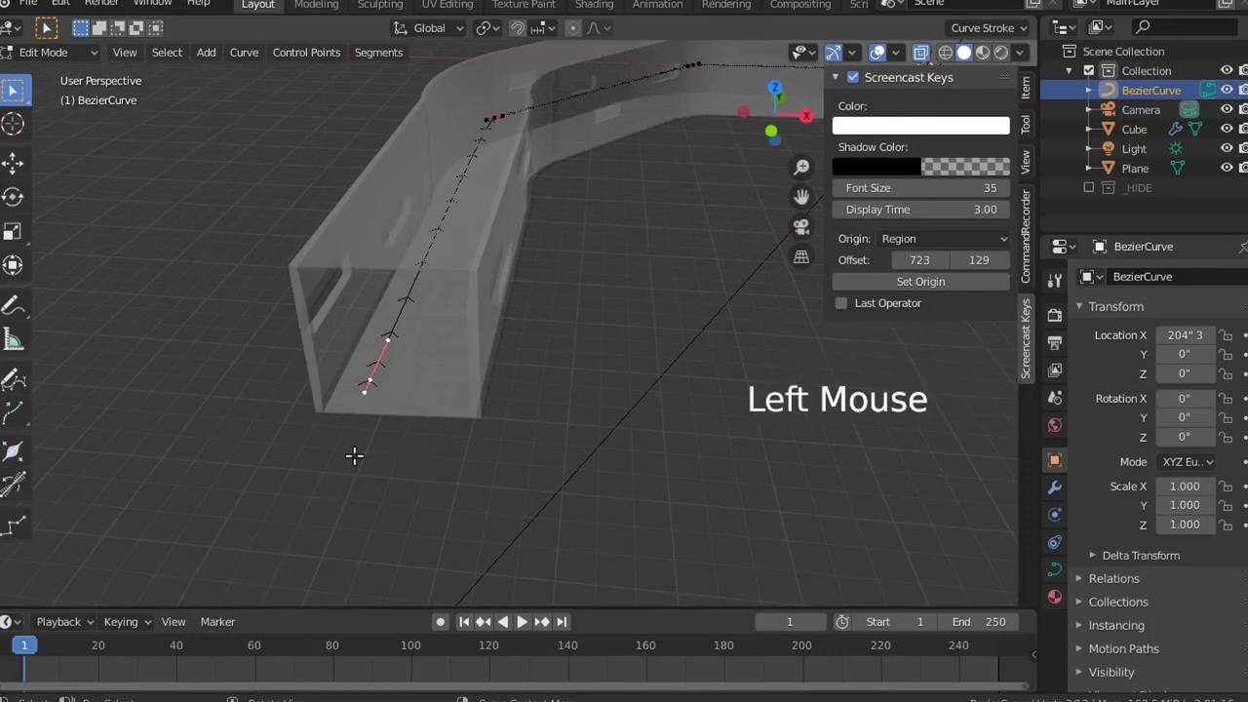
Snap the 3D cursor to that point and set the curve's origin to the 3D cursor
key(shift+s)
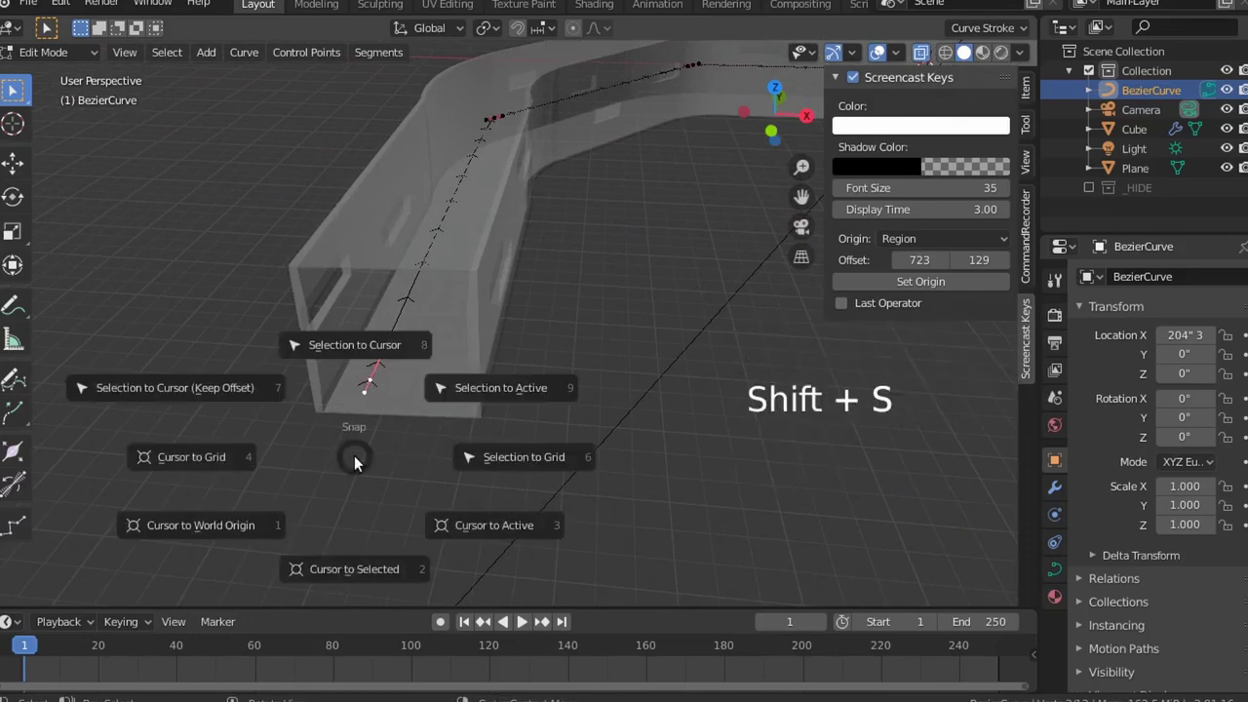
click(348, 567)
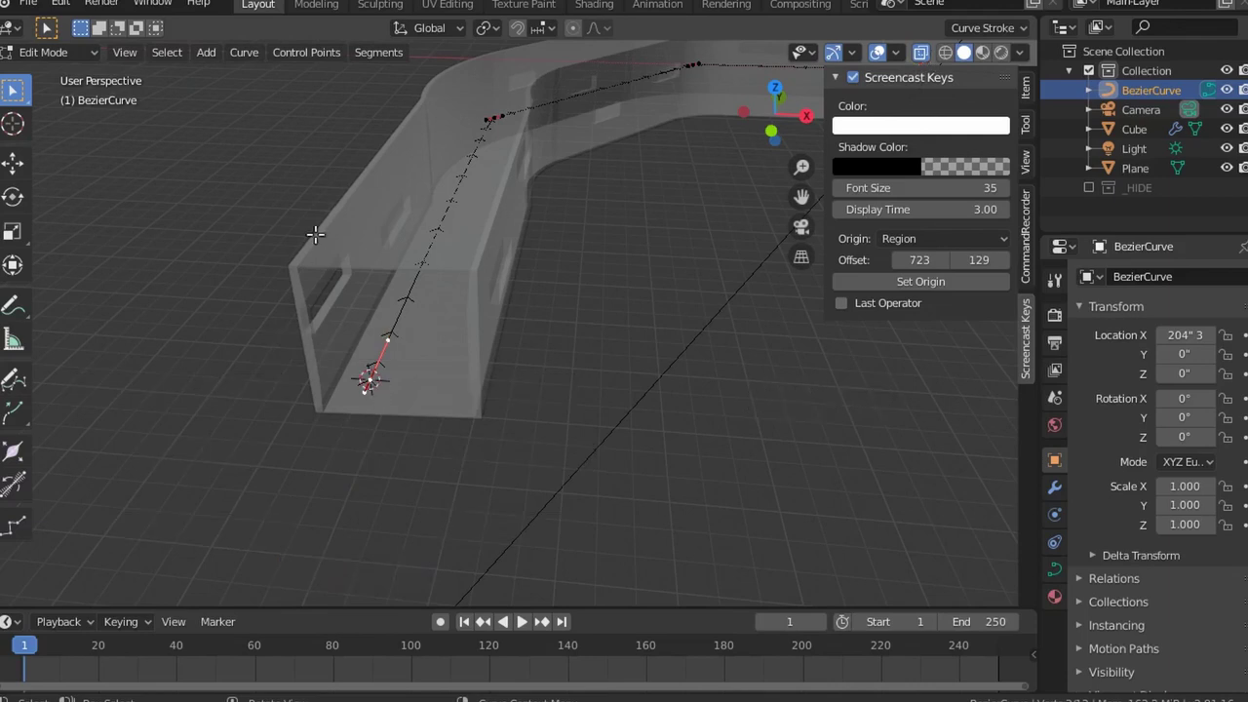
key(Tab)
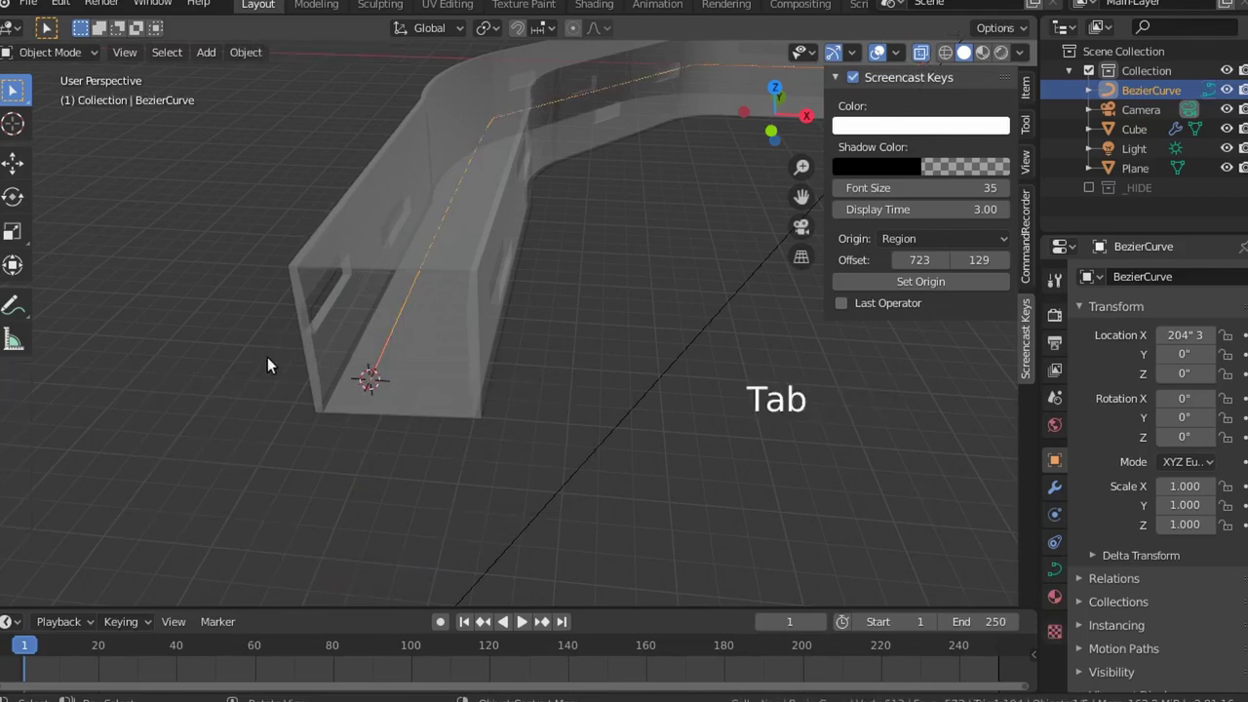
click(246, 51)
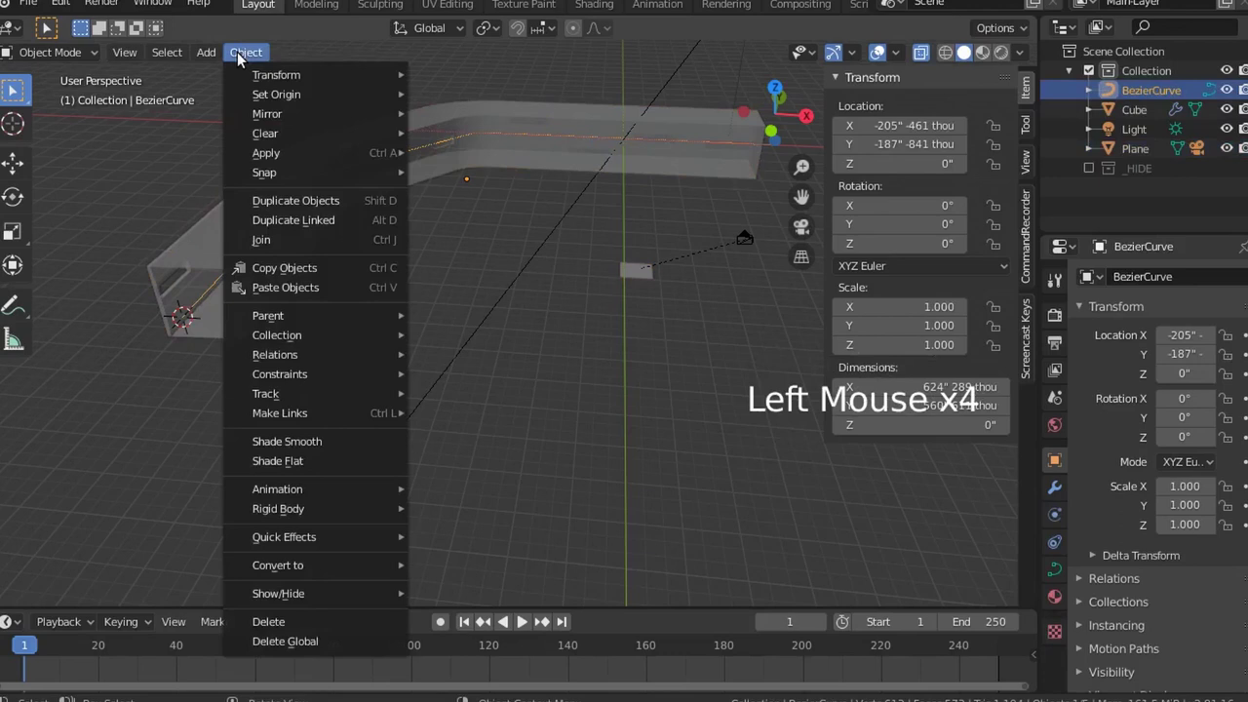
mouse_move(286, 94)
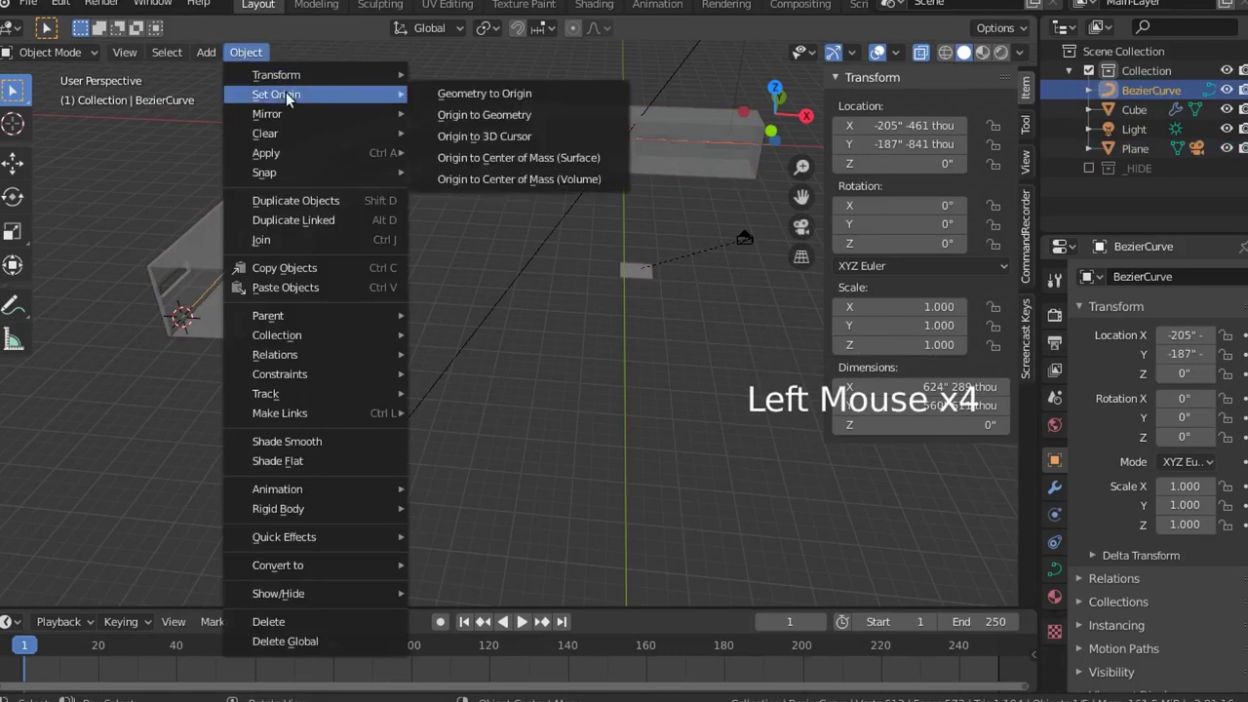
click(480, 130)
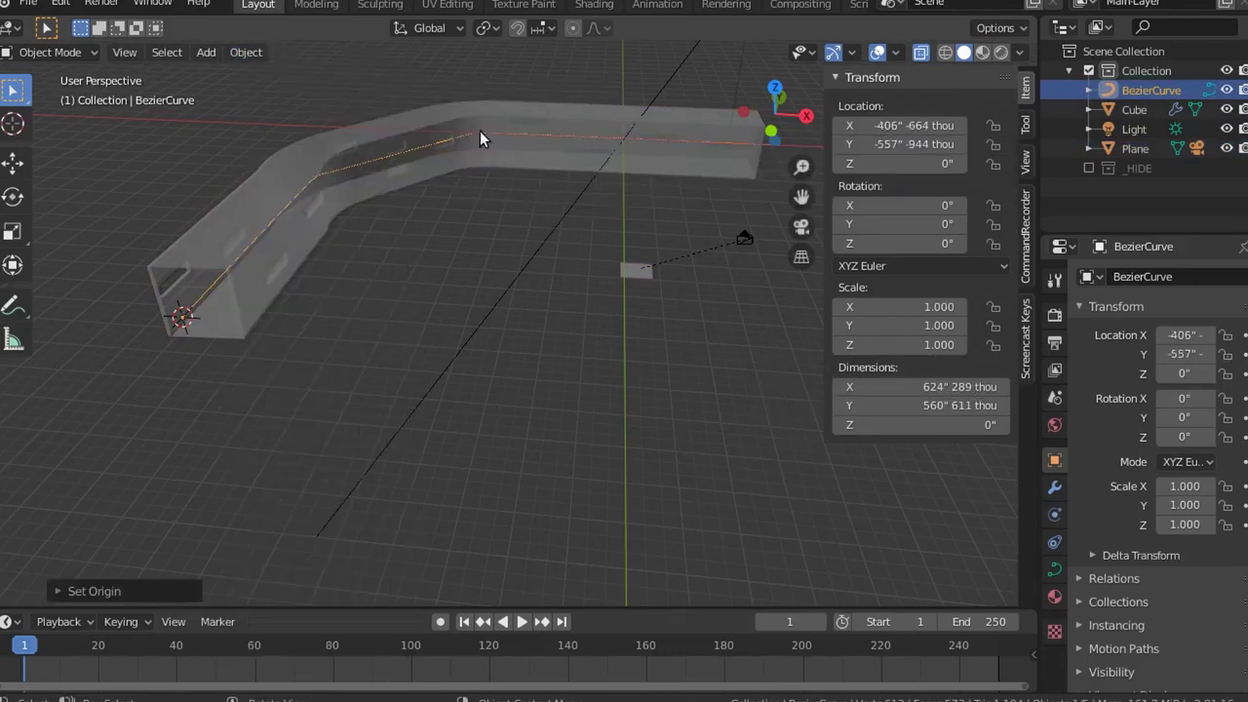
Copy the curve's Location X value into the Plane's Location X
click(588, 312)
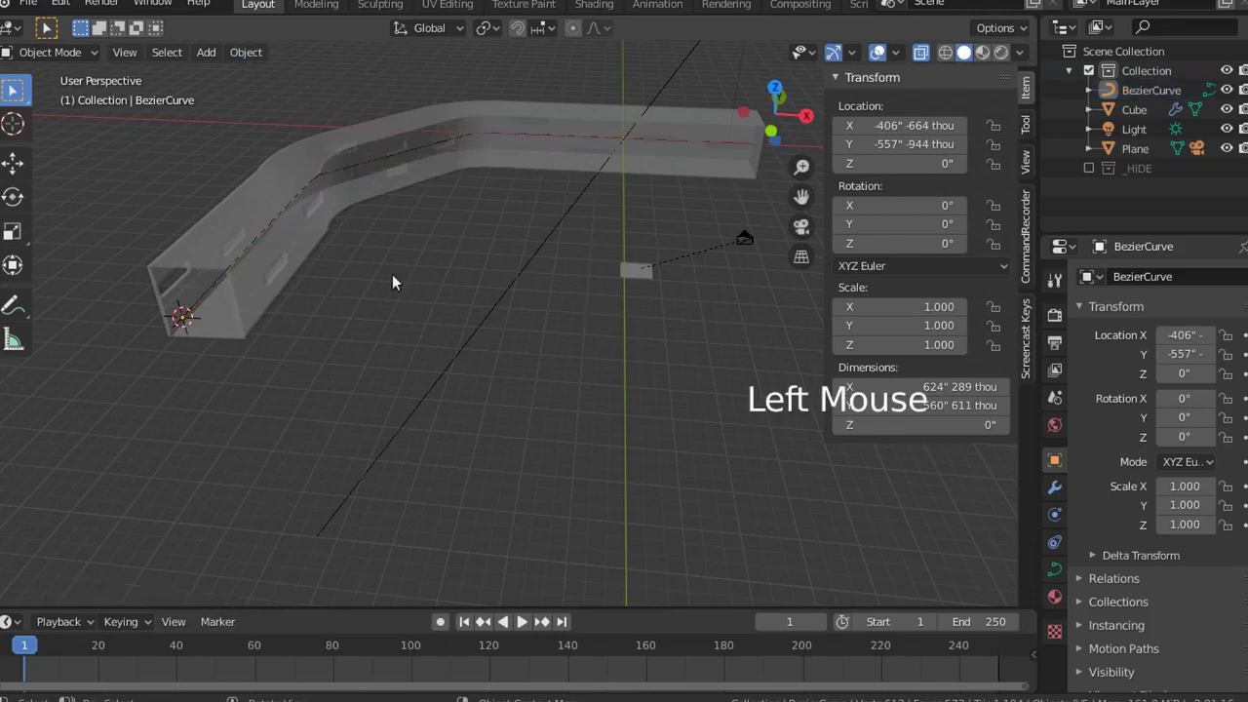
click(215, 301)
click(877, 124)
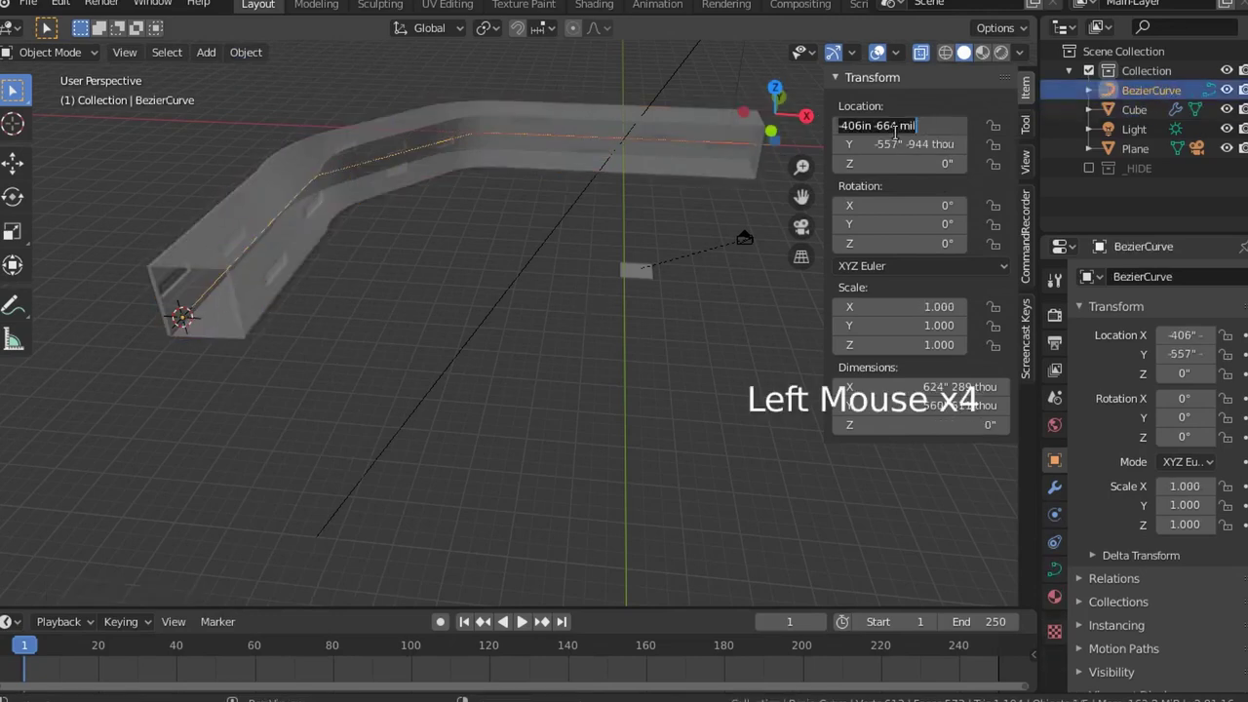
key(ctrl)
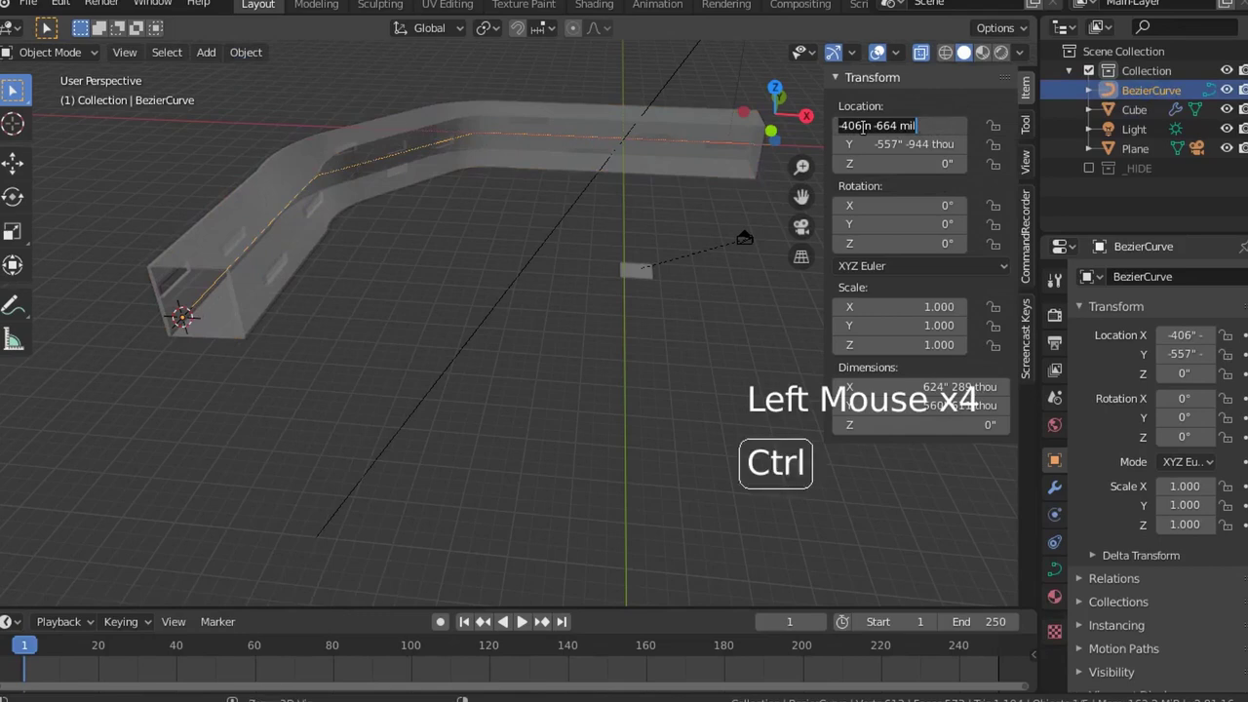
click(631, 276)
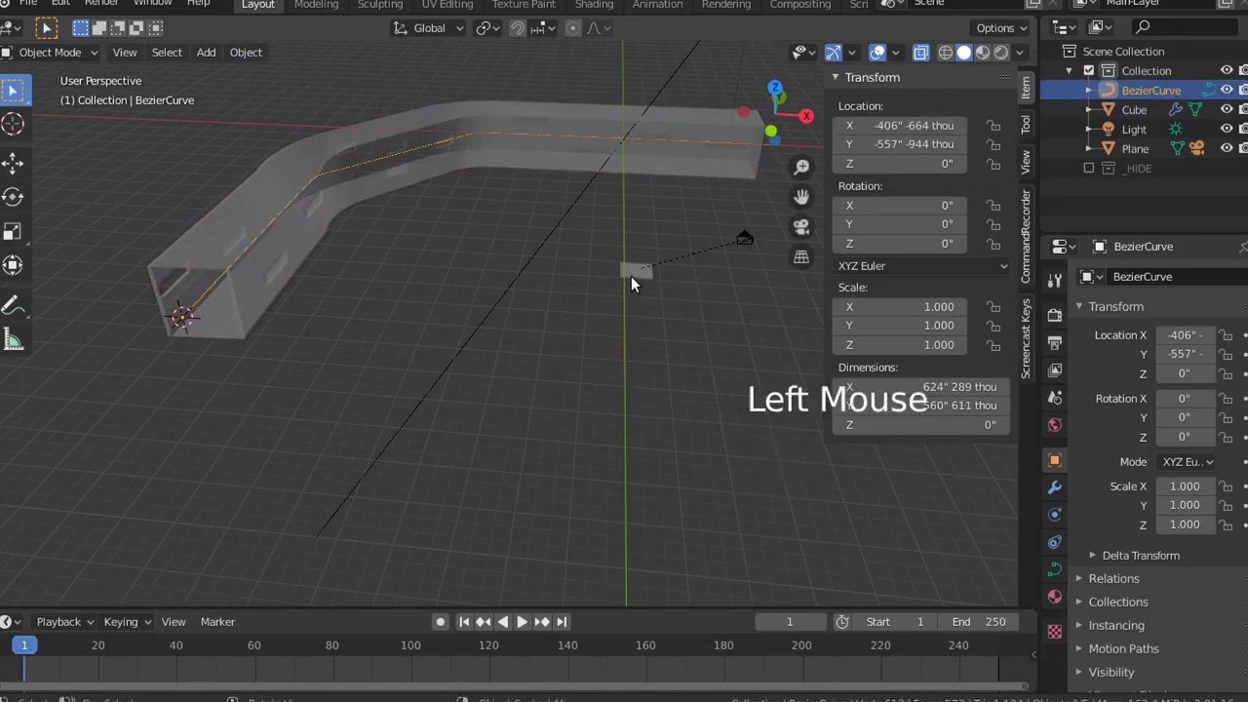
click(890, 127)
key(ctrl)
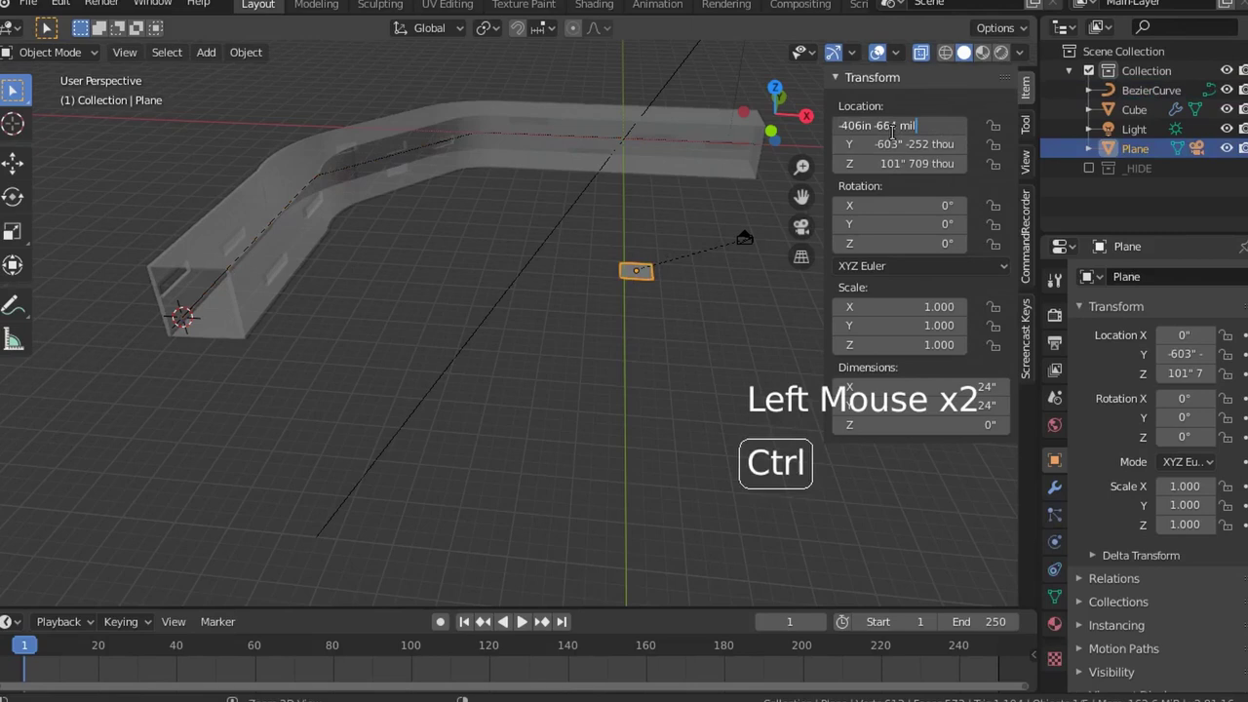
key(Return)
Paste the curve's Location X value into the Camera's Location X
click(378, 315)
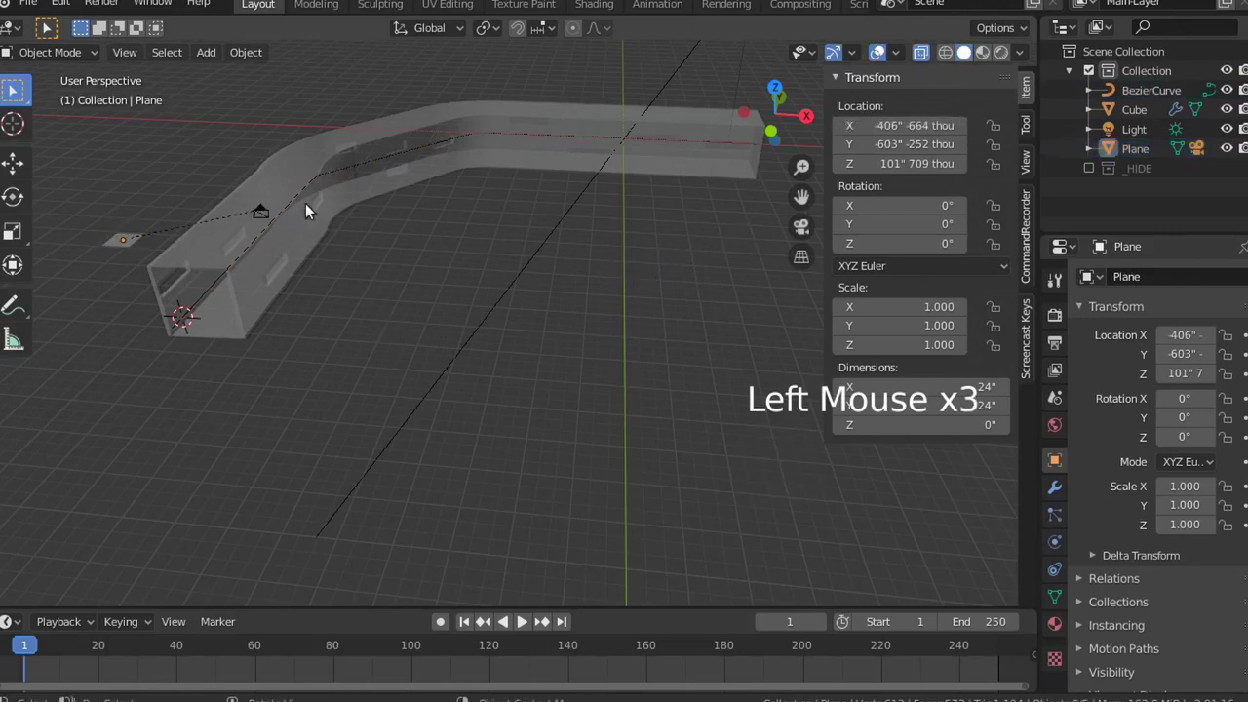
click(261, 209)
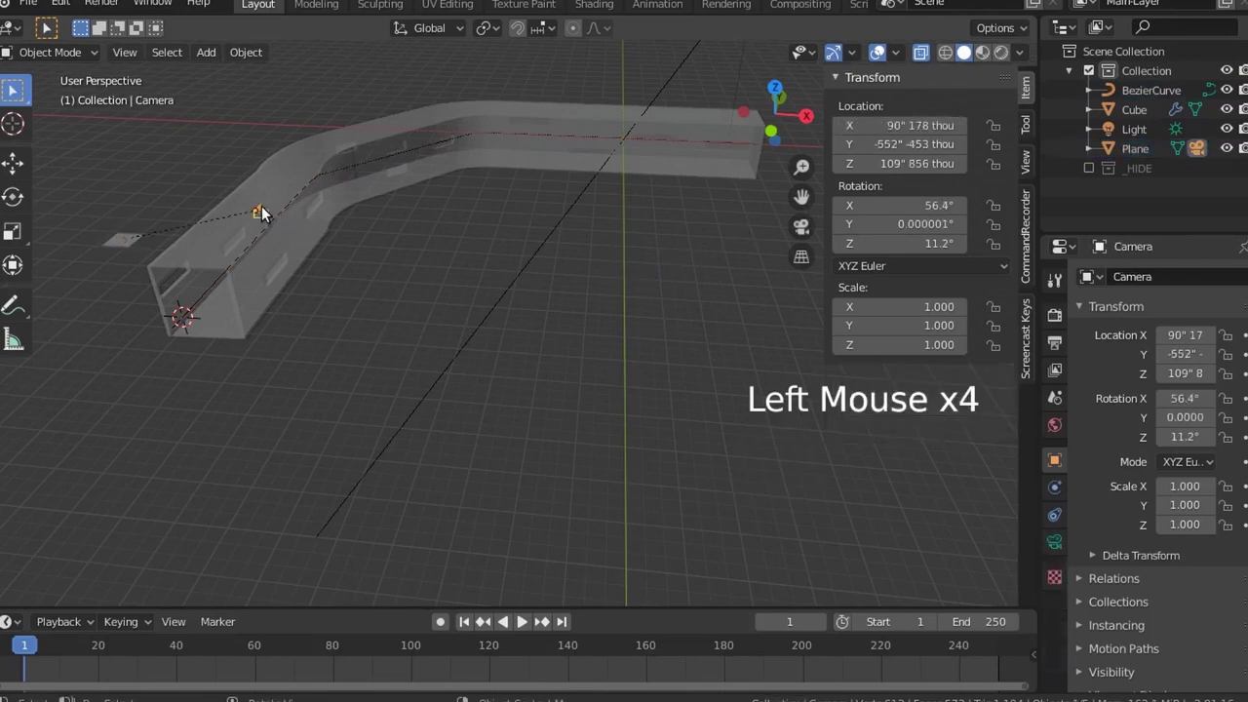
click(889, 126)
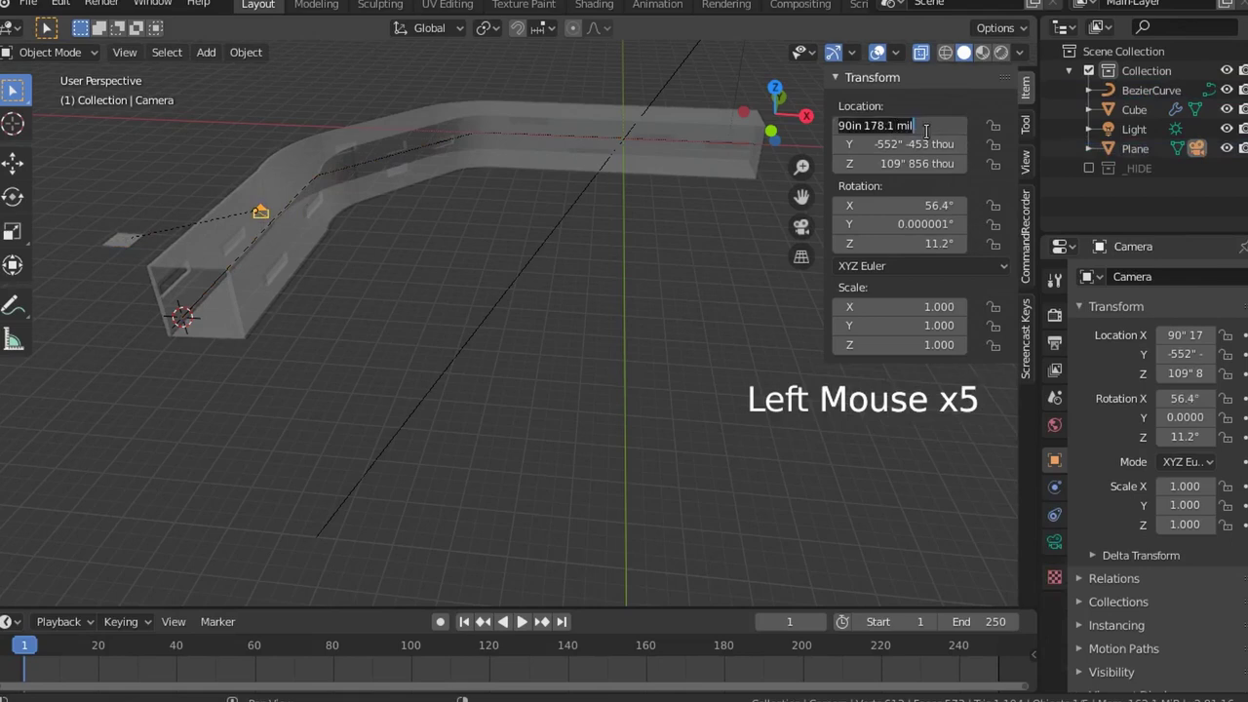
text(-406" -664 thou)
key(Return)
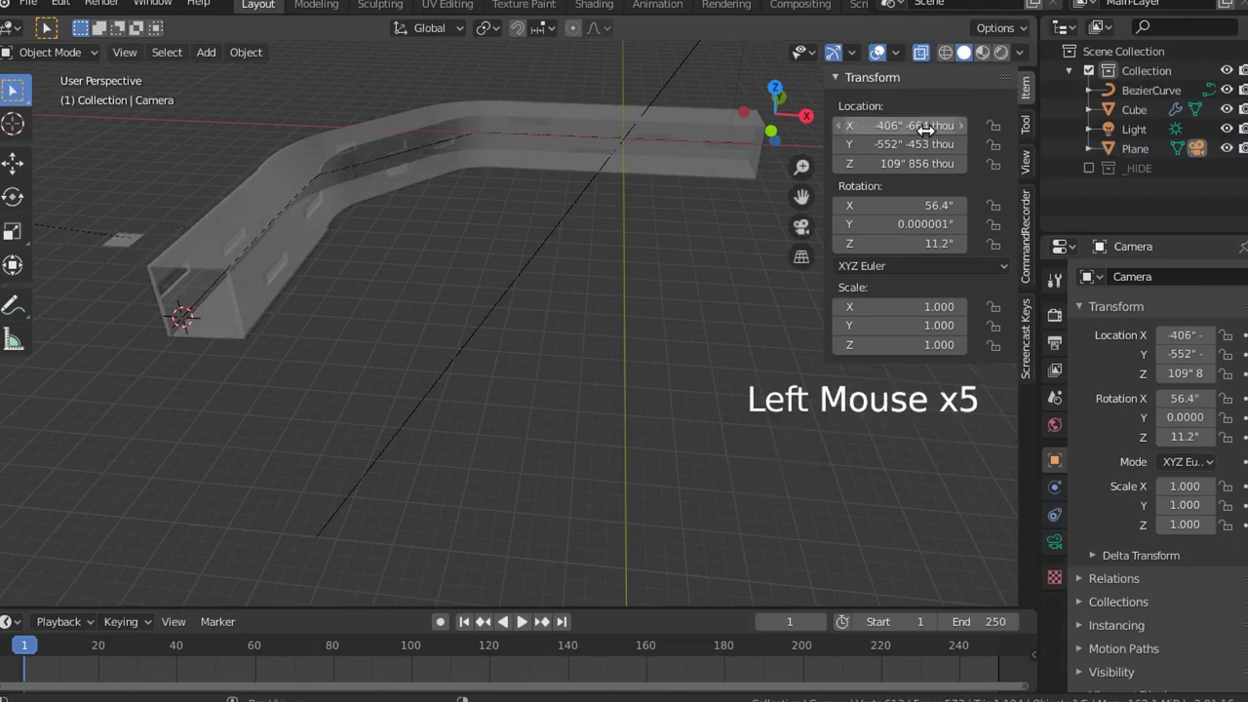
Set the Camera's location to X 0, Y 0, Z 0
click(924, 126)
text(0)
key(Return)
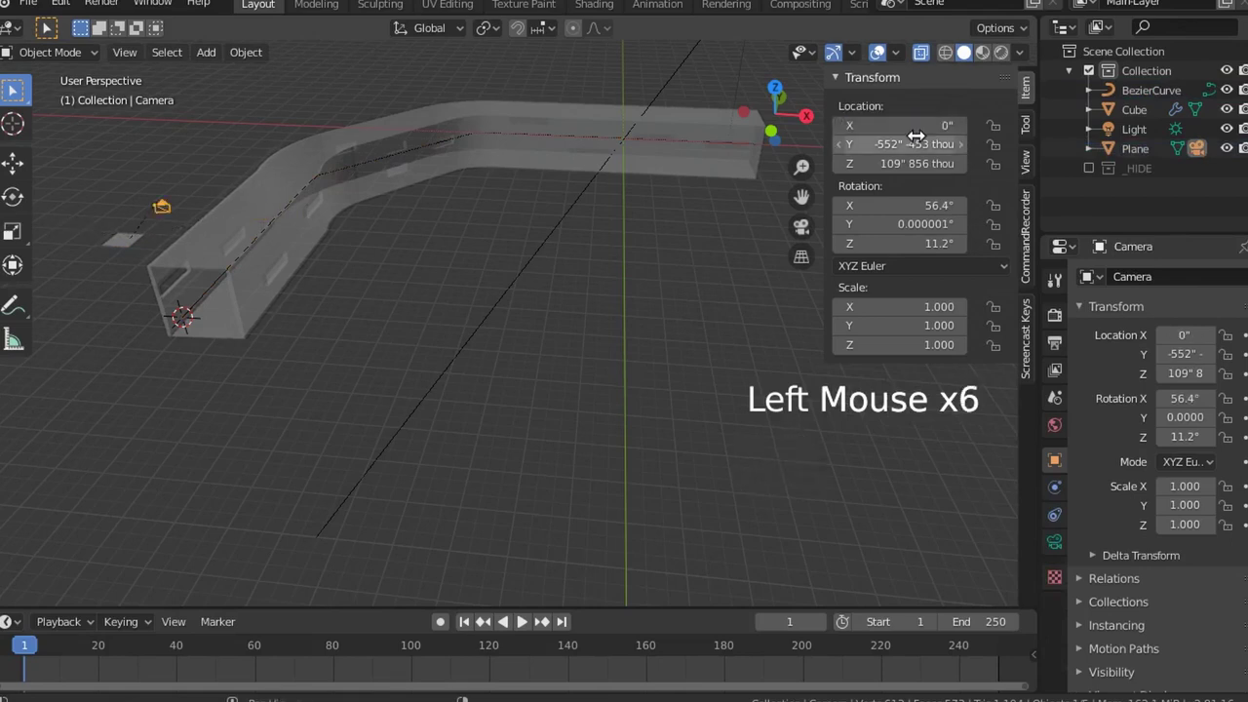
click(906, 145)
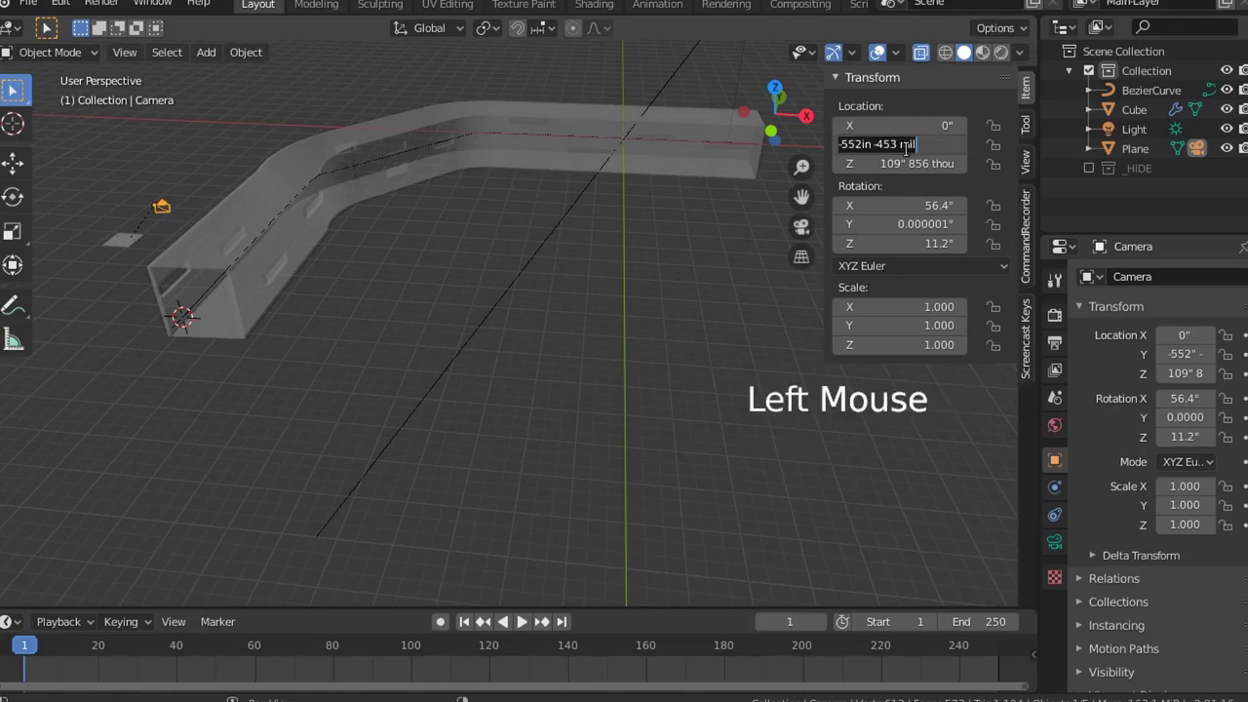
text(0)
key(Return)
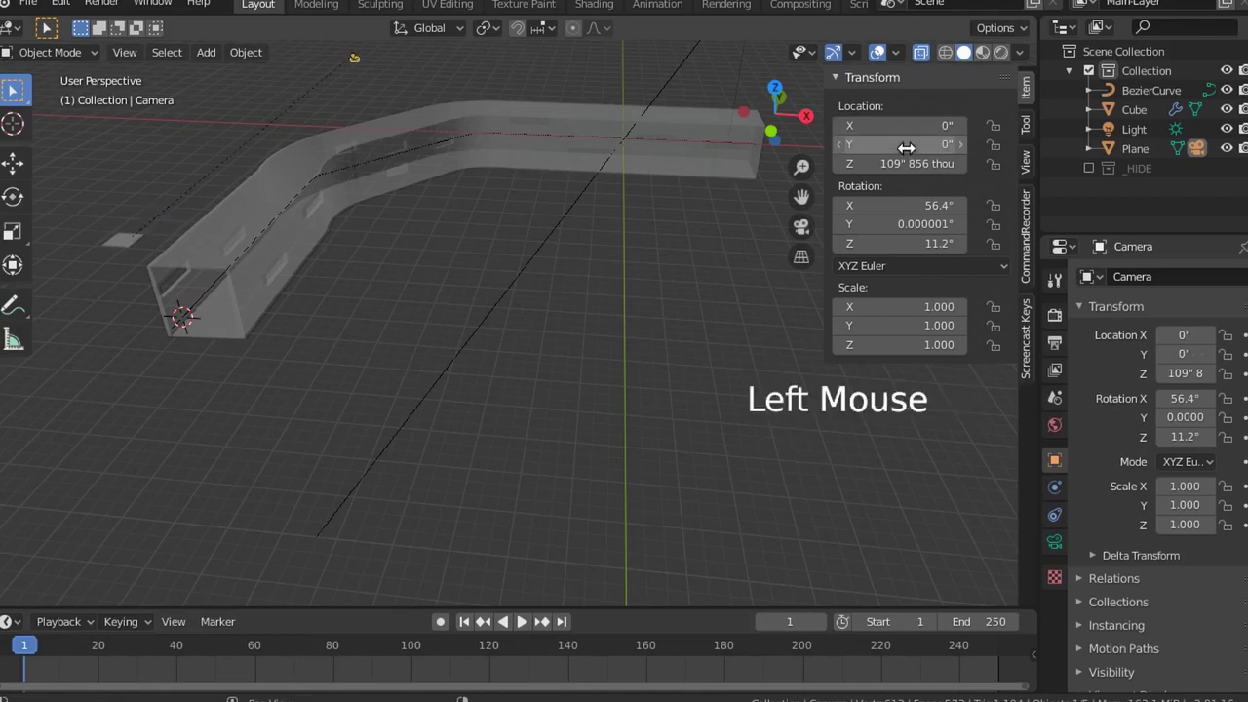
click(901, 164)
text(0)
key(Return)
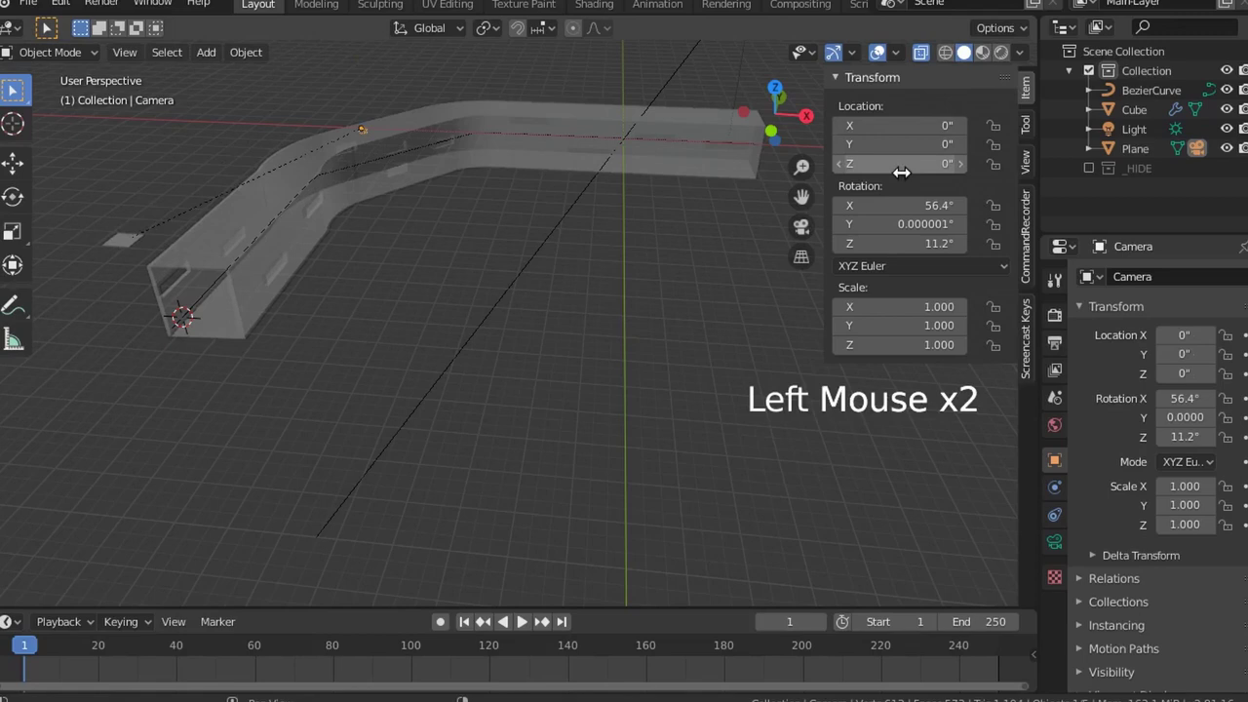
click(488, 280)
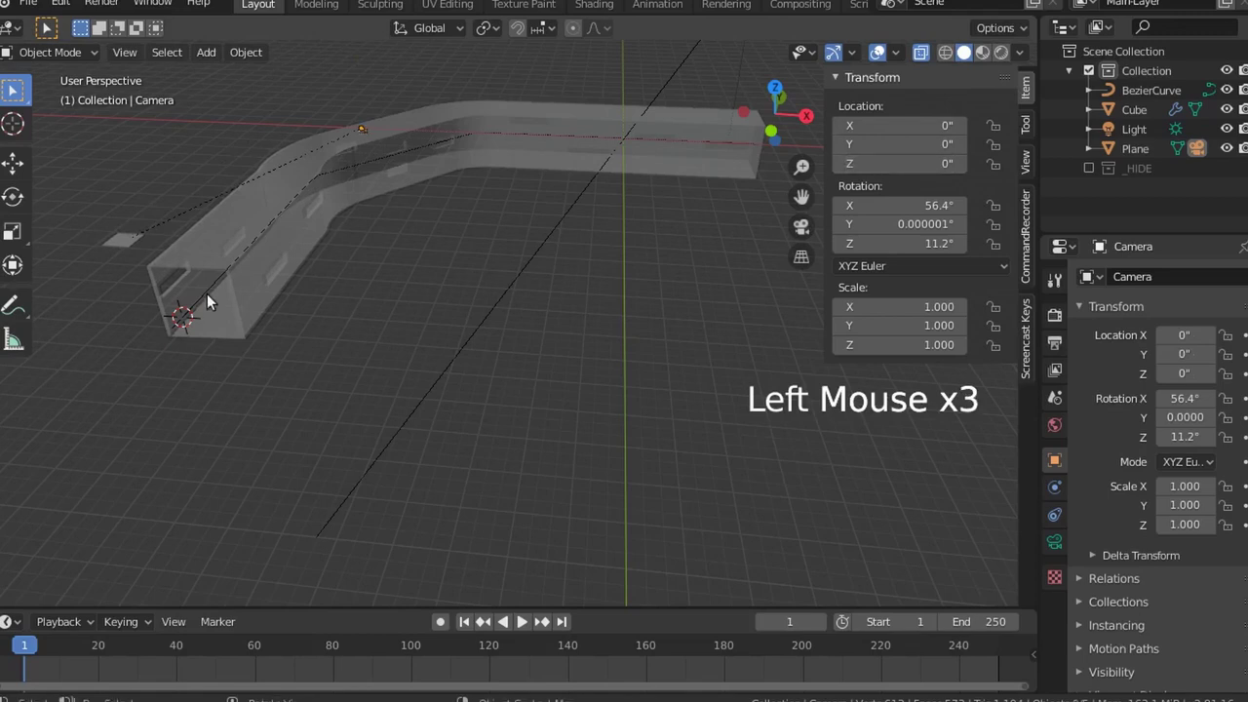
Copy the Bezier curve's Y location value onto the Plane's Y location
click(204, 295)
click(202, 297)
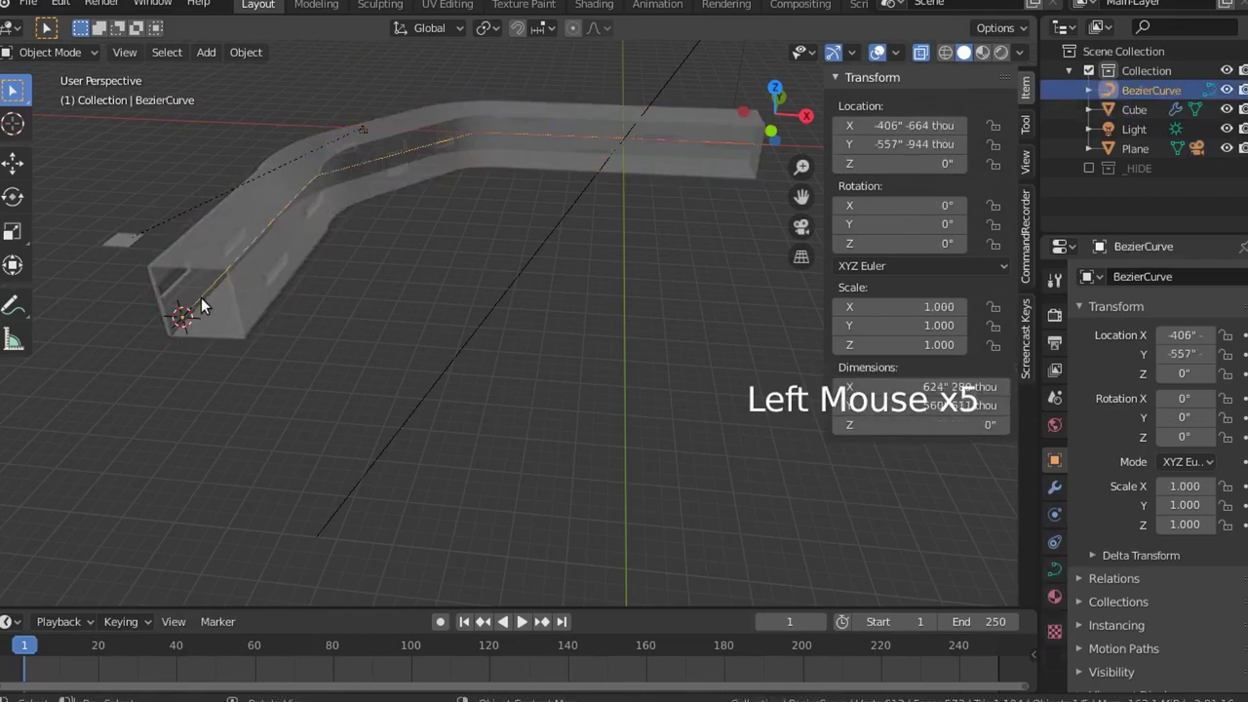
click(922, 145)
key(ctrl+c)
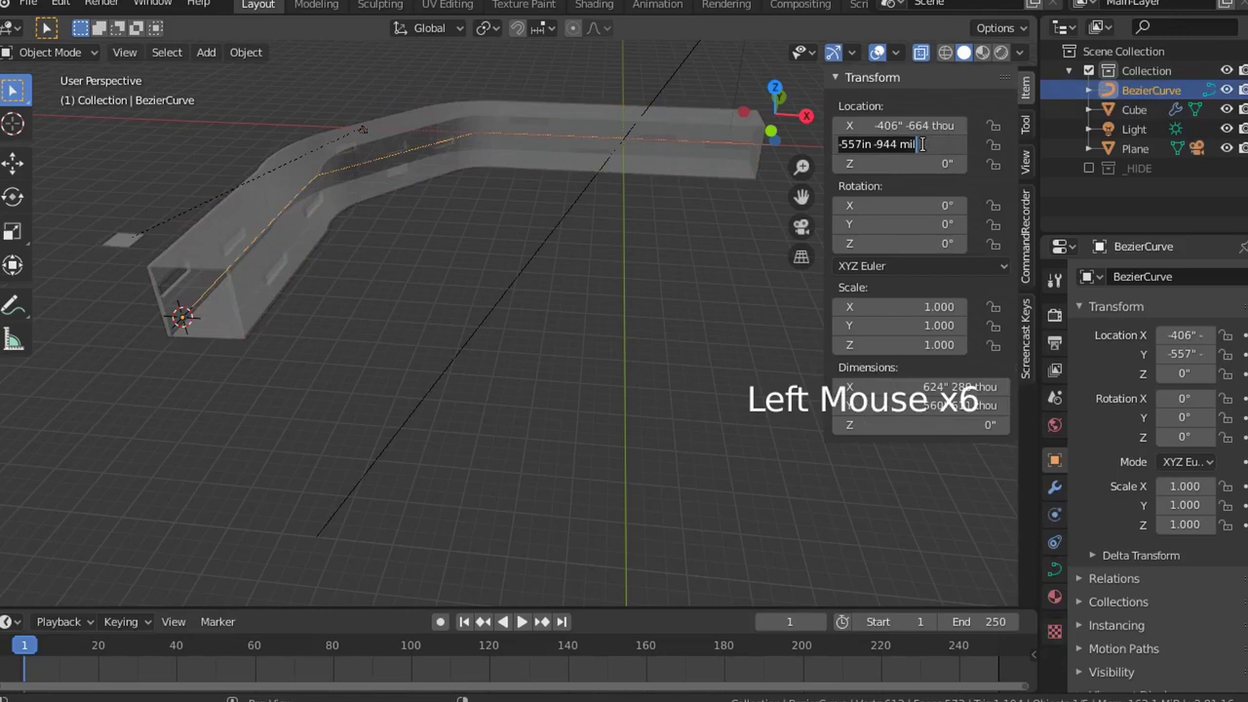
key(ctrl)
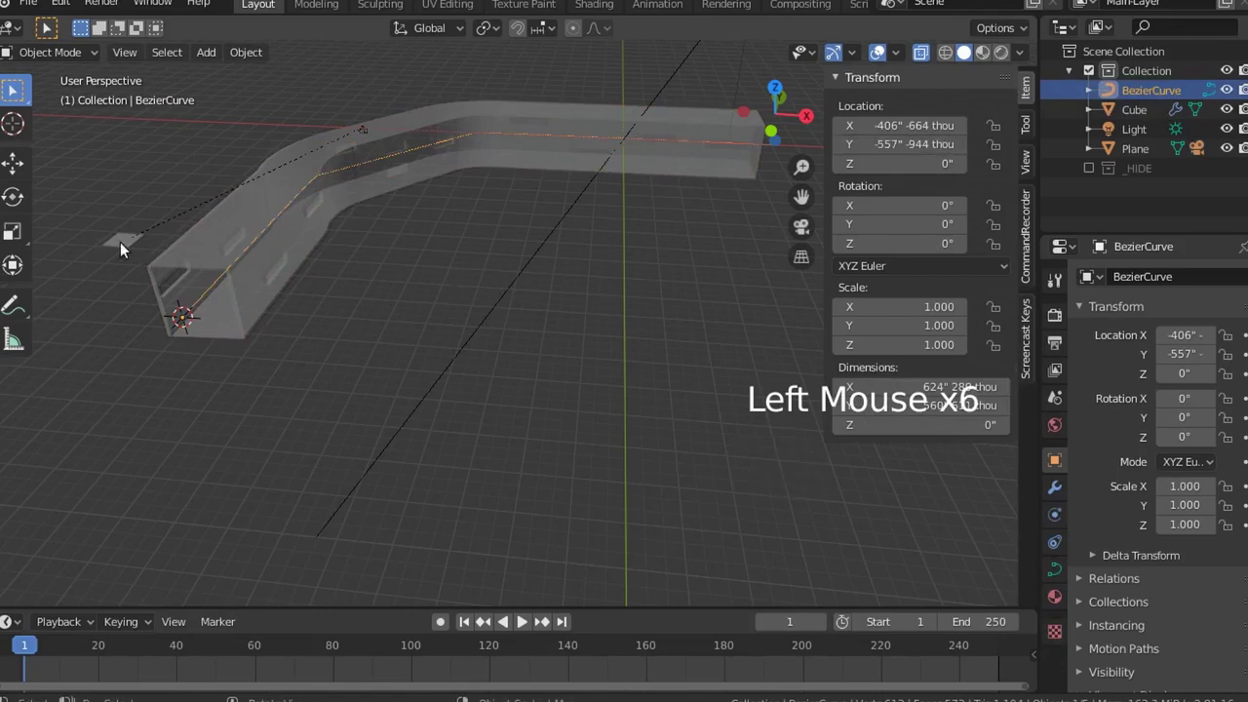
click(120, 241)
click(936, 145)
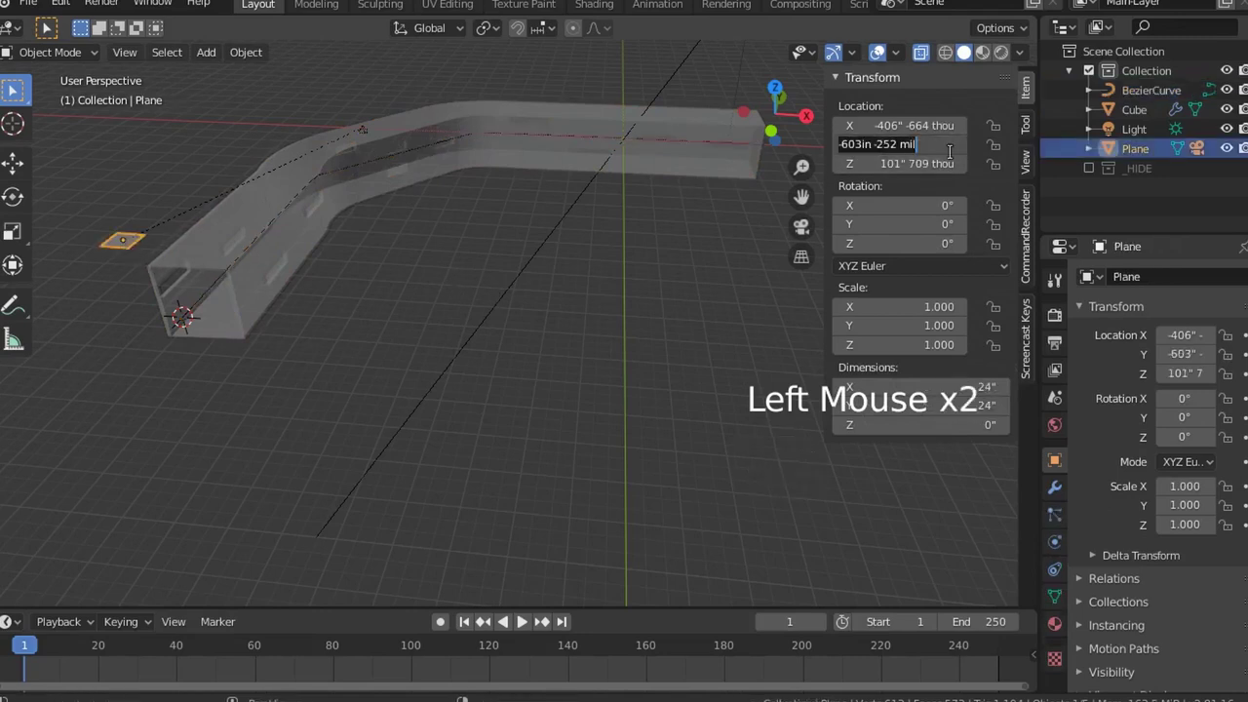
key(ctrl+v)
key(Return)
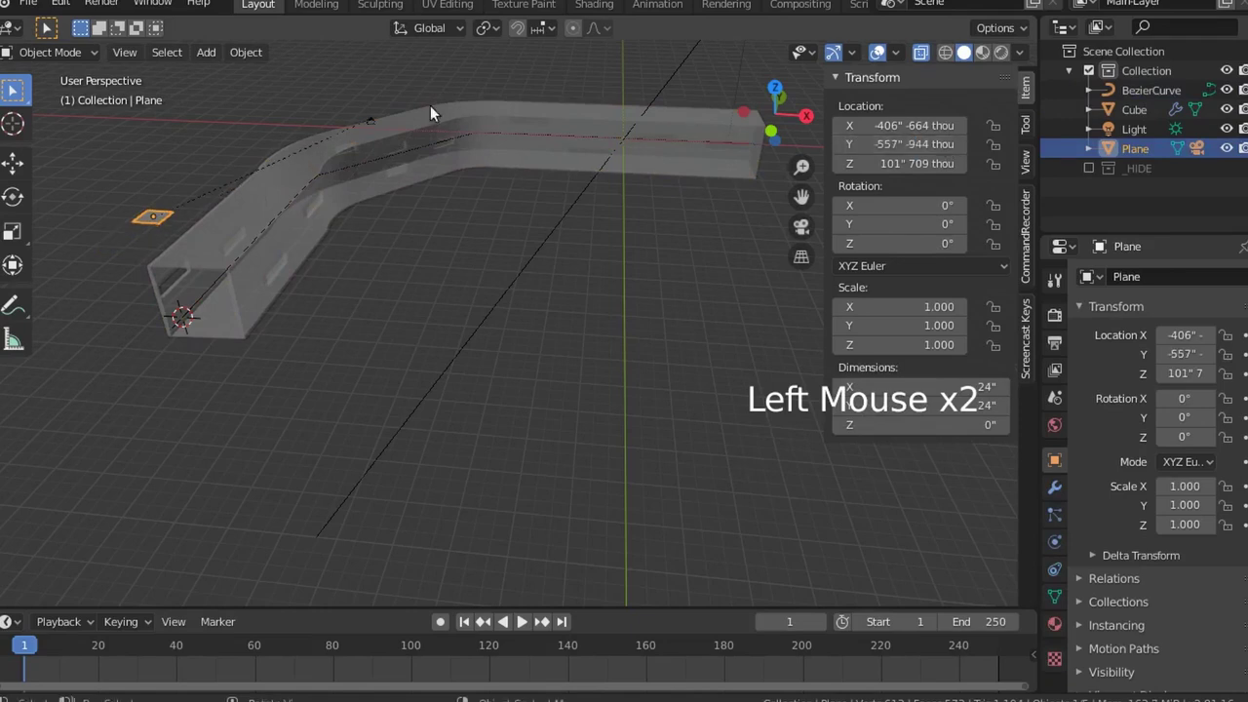
Give the camera the curve's Y location and the Plane's X location
click(371, 124)
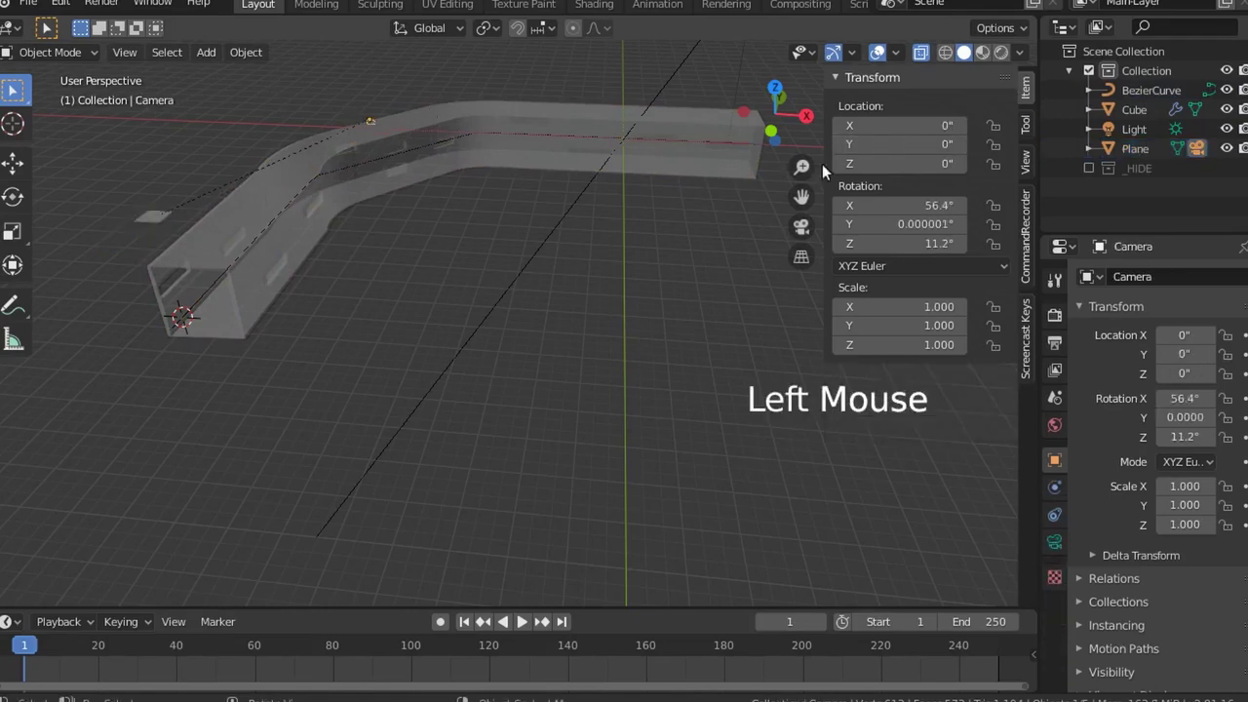
double_click(943, 144)
text(-557" -944 thou)
key(Return)
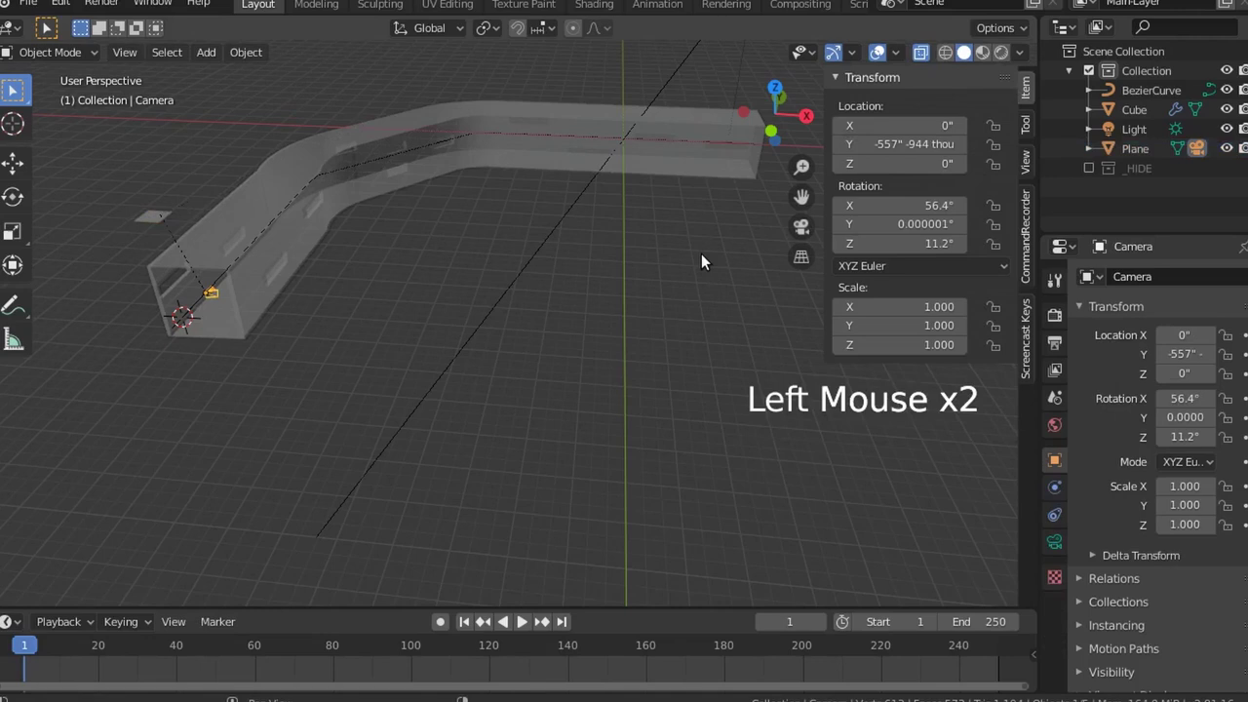
click(155, 214)
click(877, 126)
key(ctrl+v)
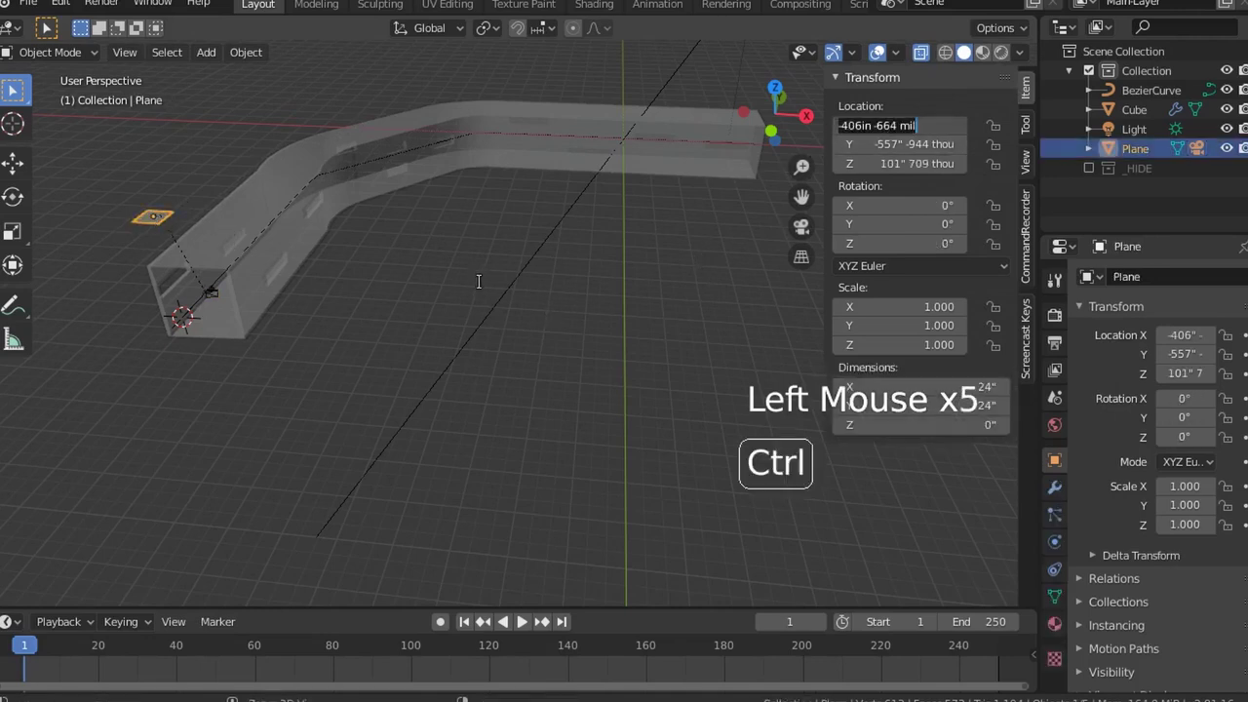
key(Return)
click(208, 293)
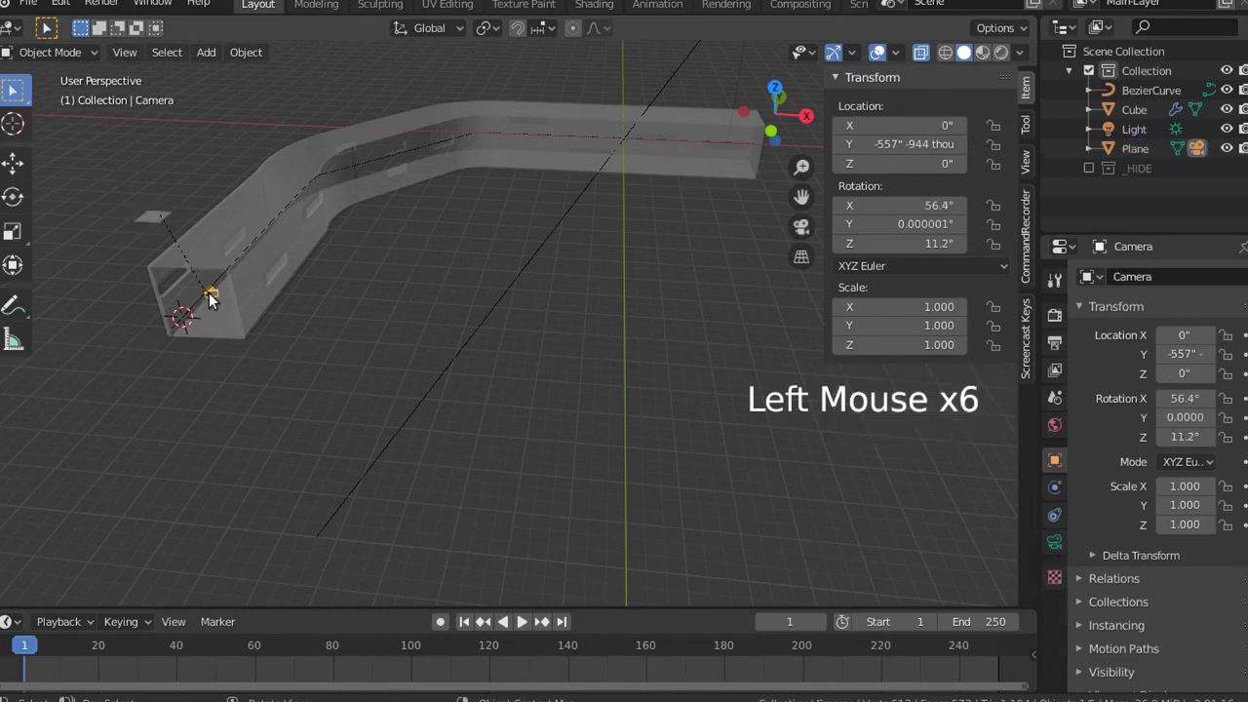
click(878, 126)
text(-406in -664 mil)
key(Return)
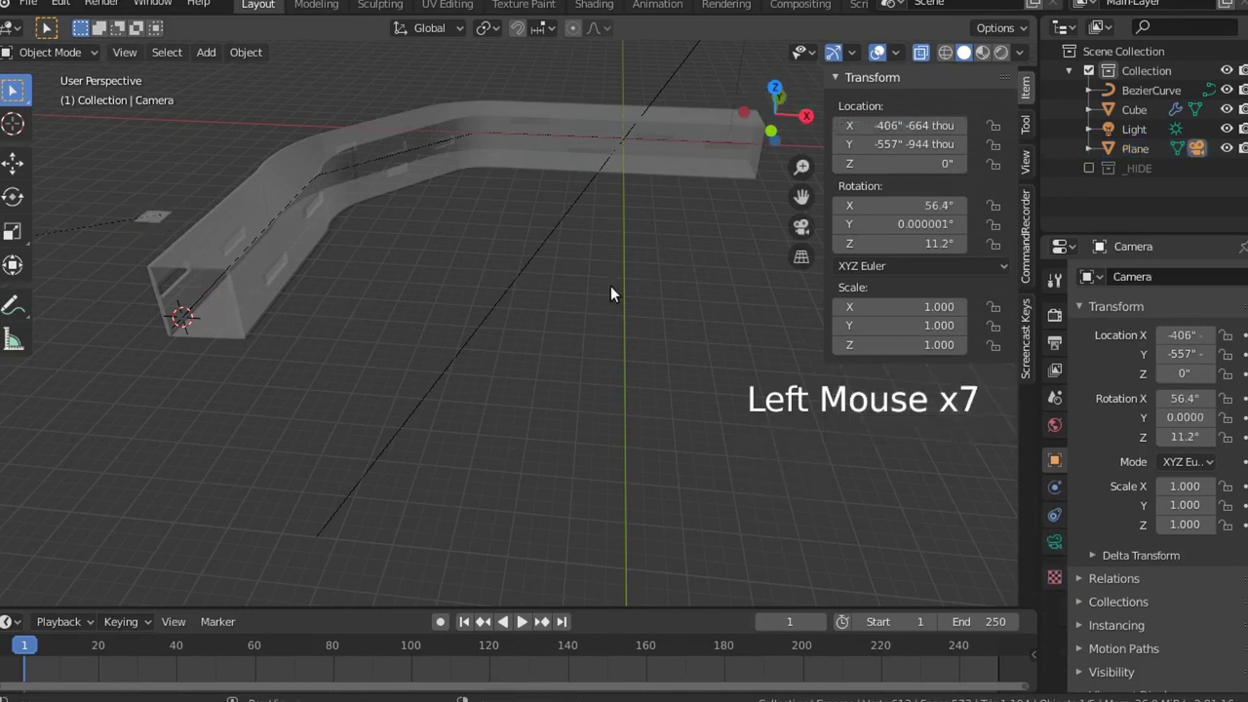
Set the small Plane object's Z location to 0
scroll(448, 273, down, 3)
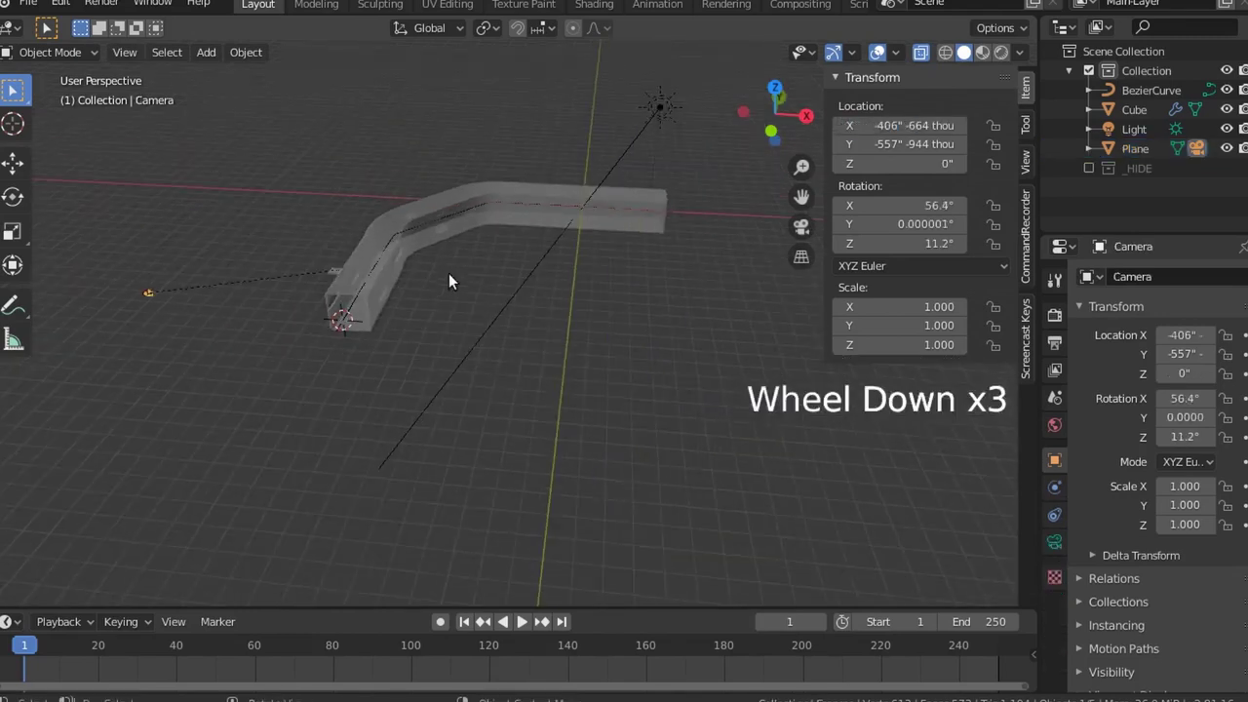
click(391, 248)
scroll(233, 204, up, 2)
click(231, 240)
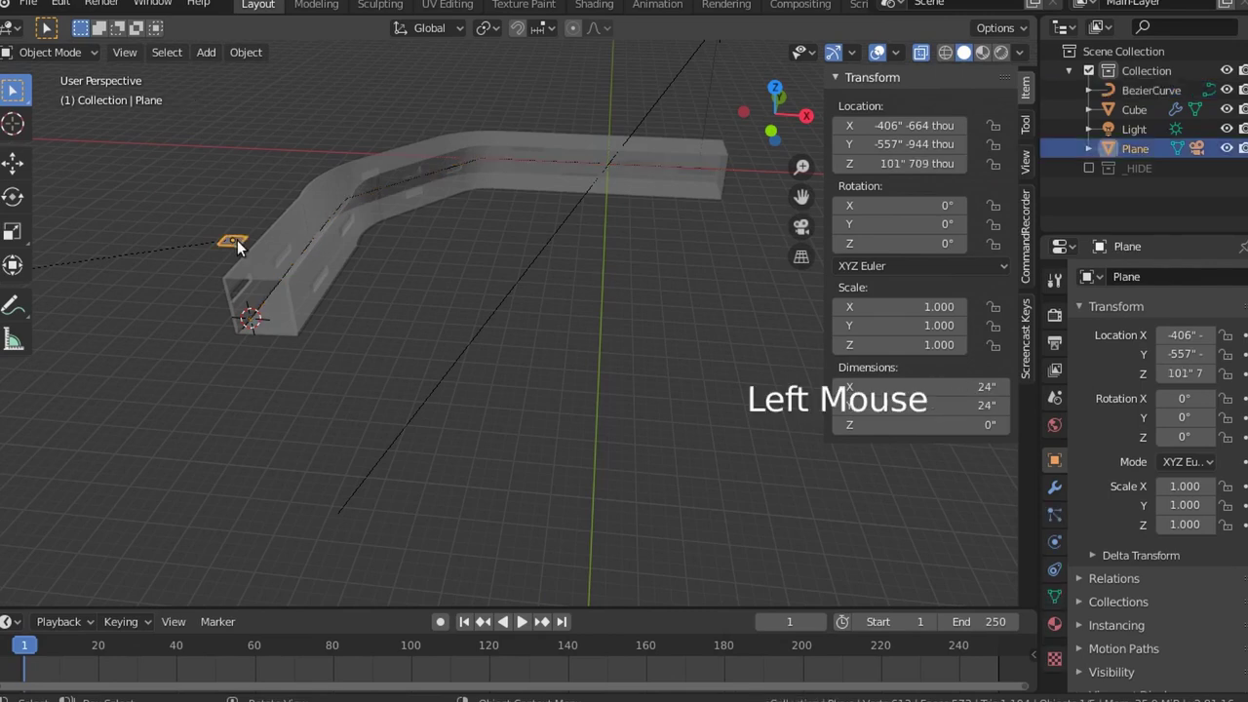
click(902, 164)
text(0)
key(Return)
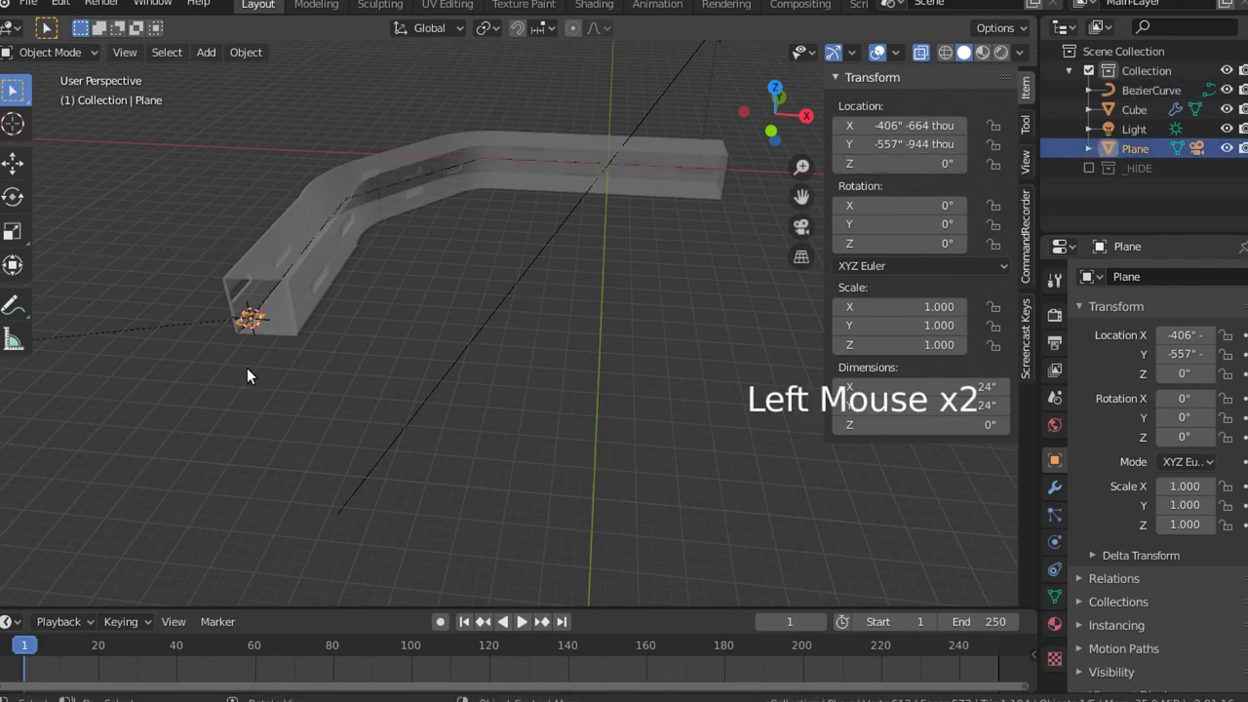
Deselect the Plane and select the camera instead
shift+middle_drag(246, 367, 331, 359)
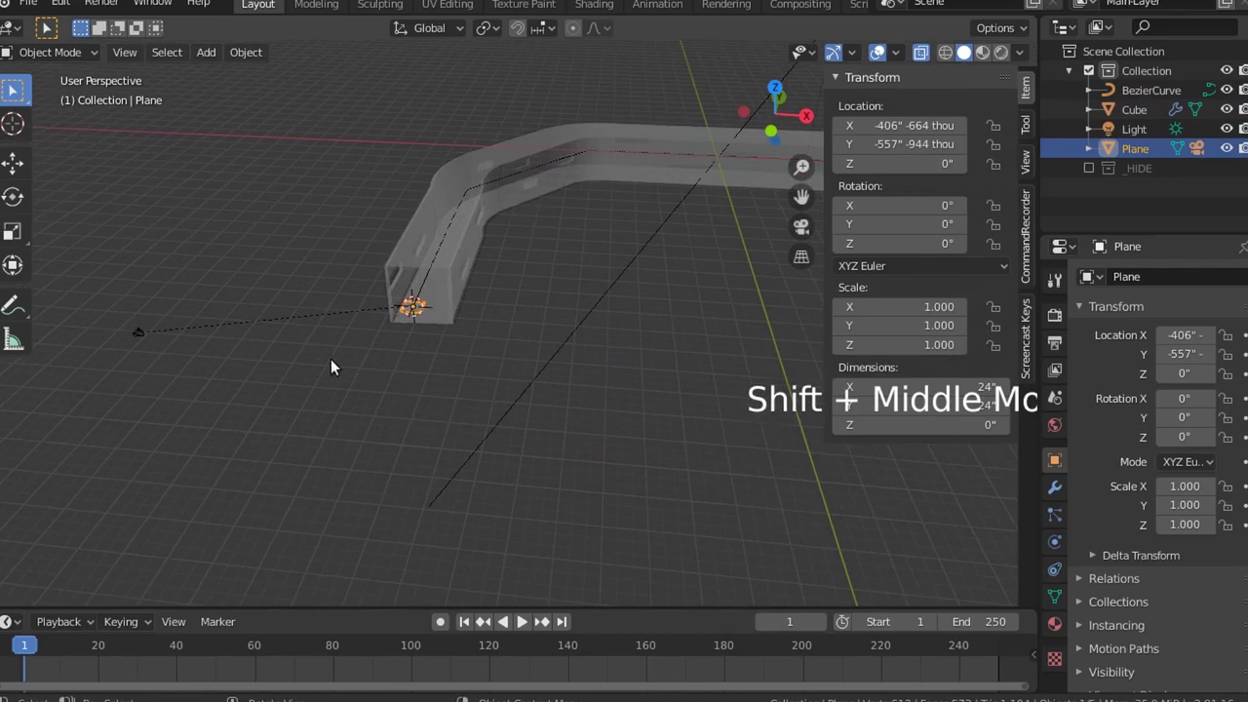
click(294, 340)
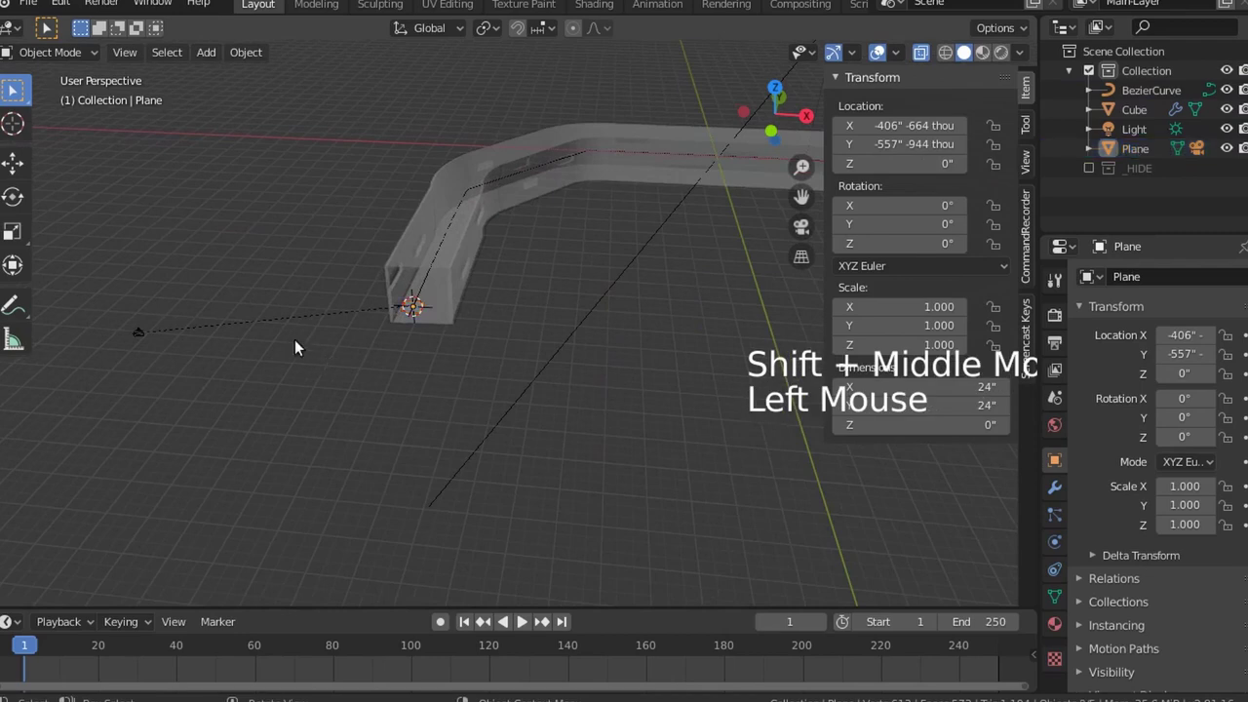
click(139, 331)
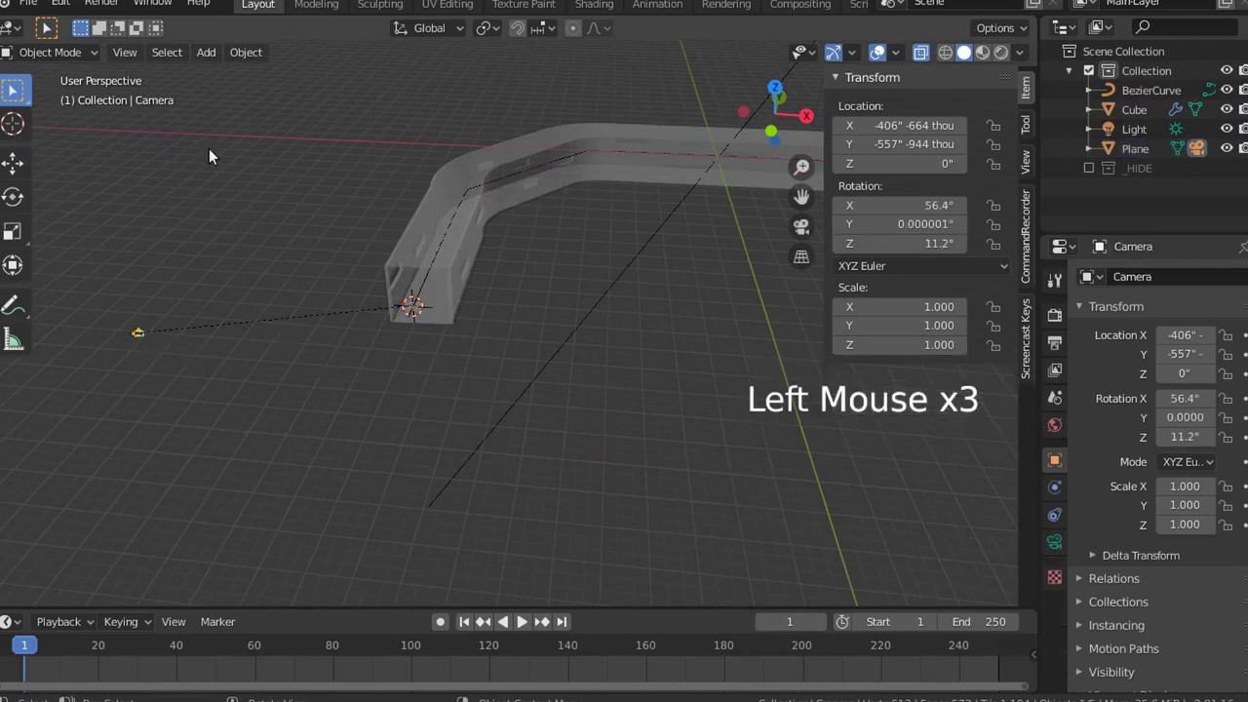
Clear the camera's existing parent relationship via Object > Parent
click(243, 54)
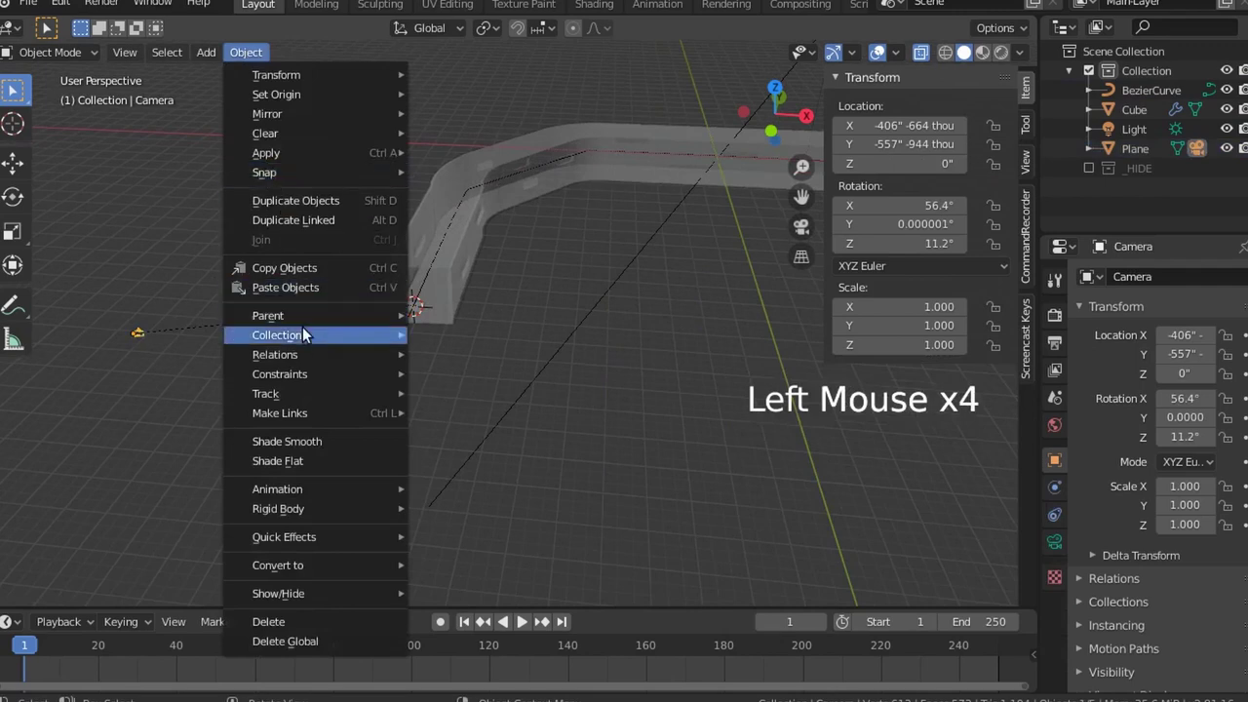
mouse_move(308, 315)
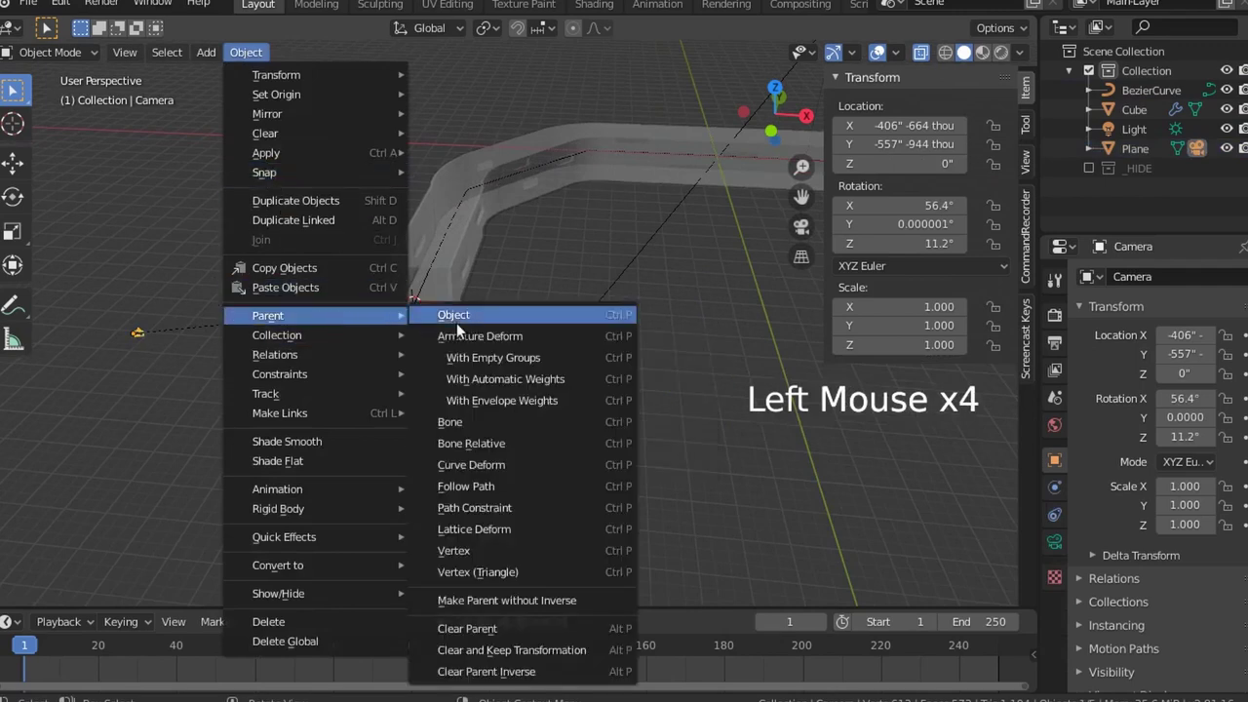
click(471, 630)
Save the .blend file with Ctrl+S
scroll(472, 234, up, 4)
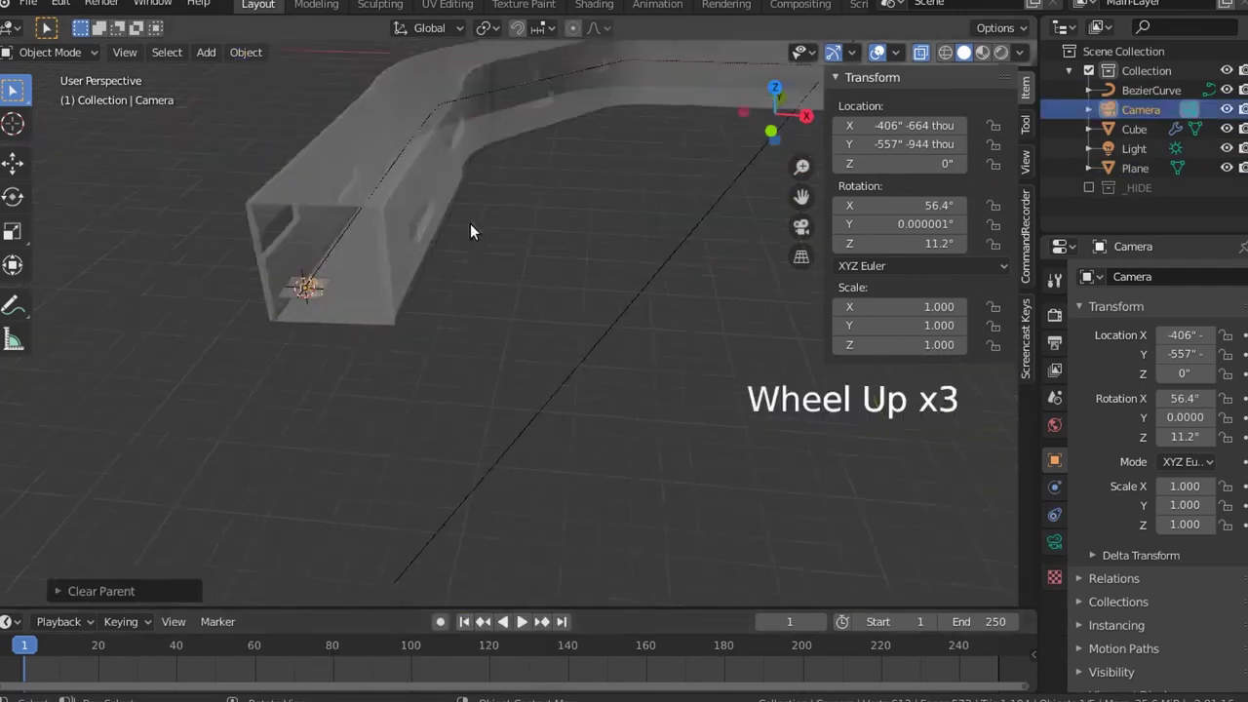
shift+middle_drag(319, 259, 303, 294)
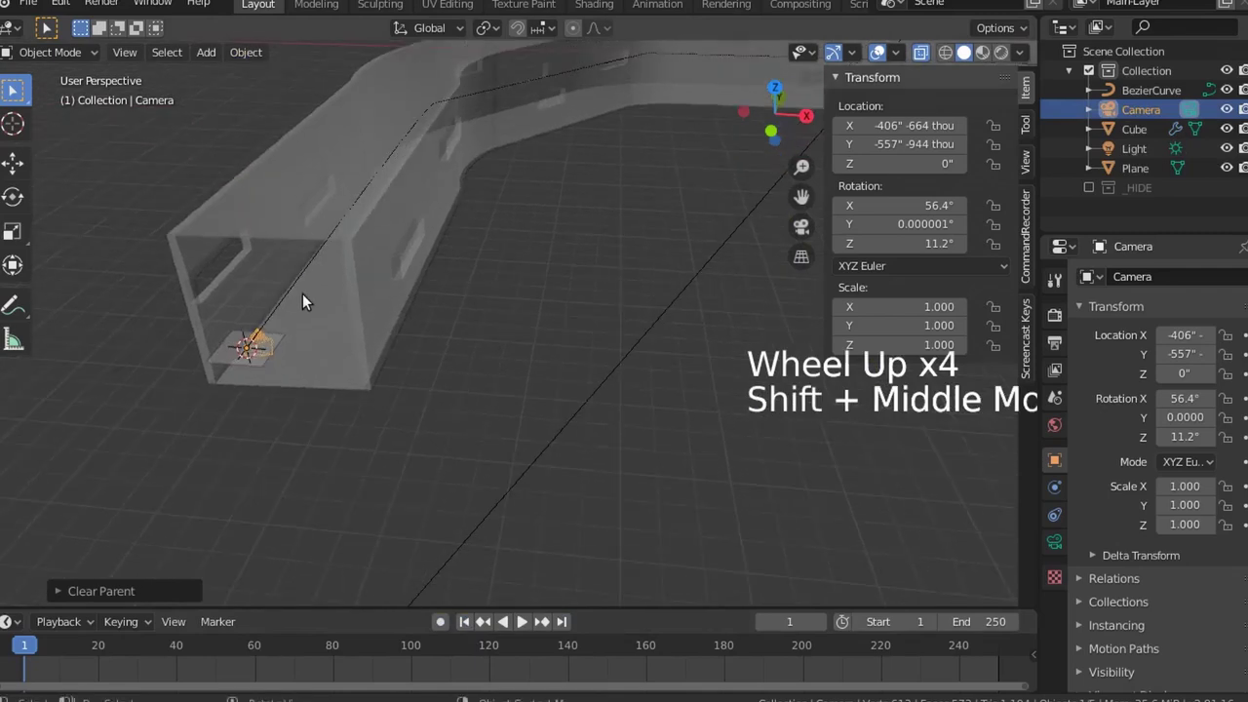
scroll(235, 355, up, 2)
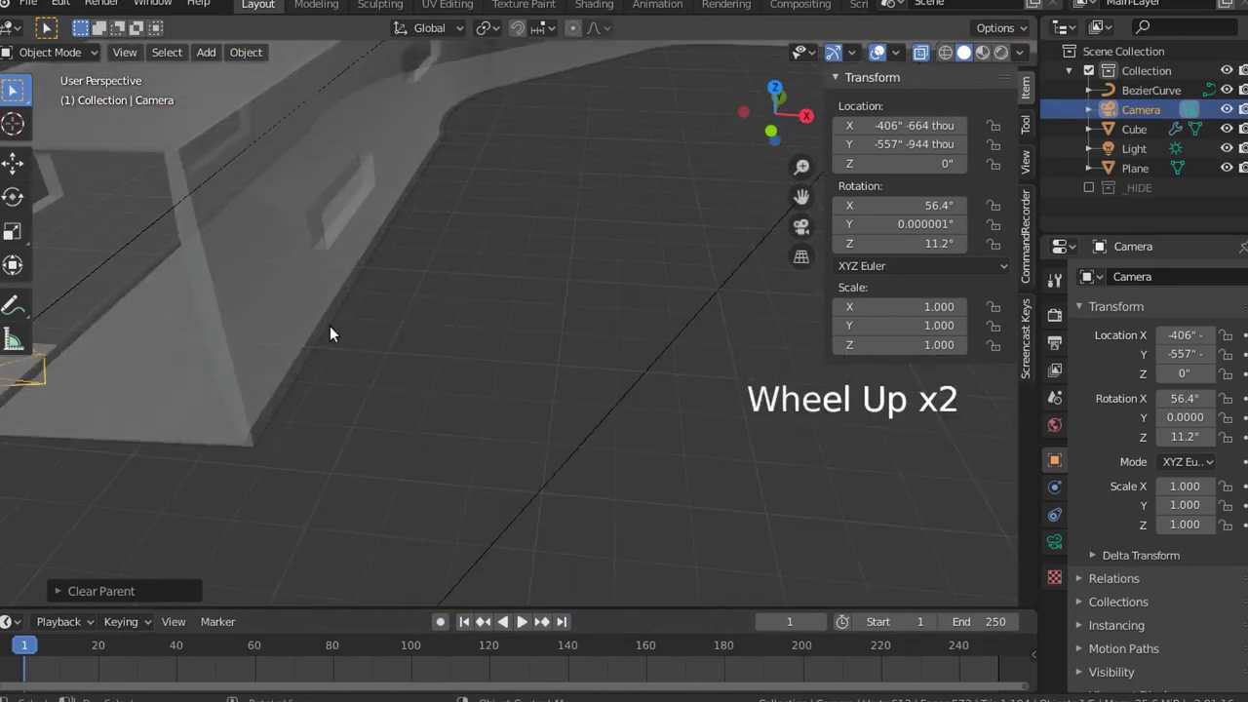
scroll(330, 334, down, 3)
key(ctrl+s)
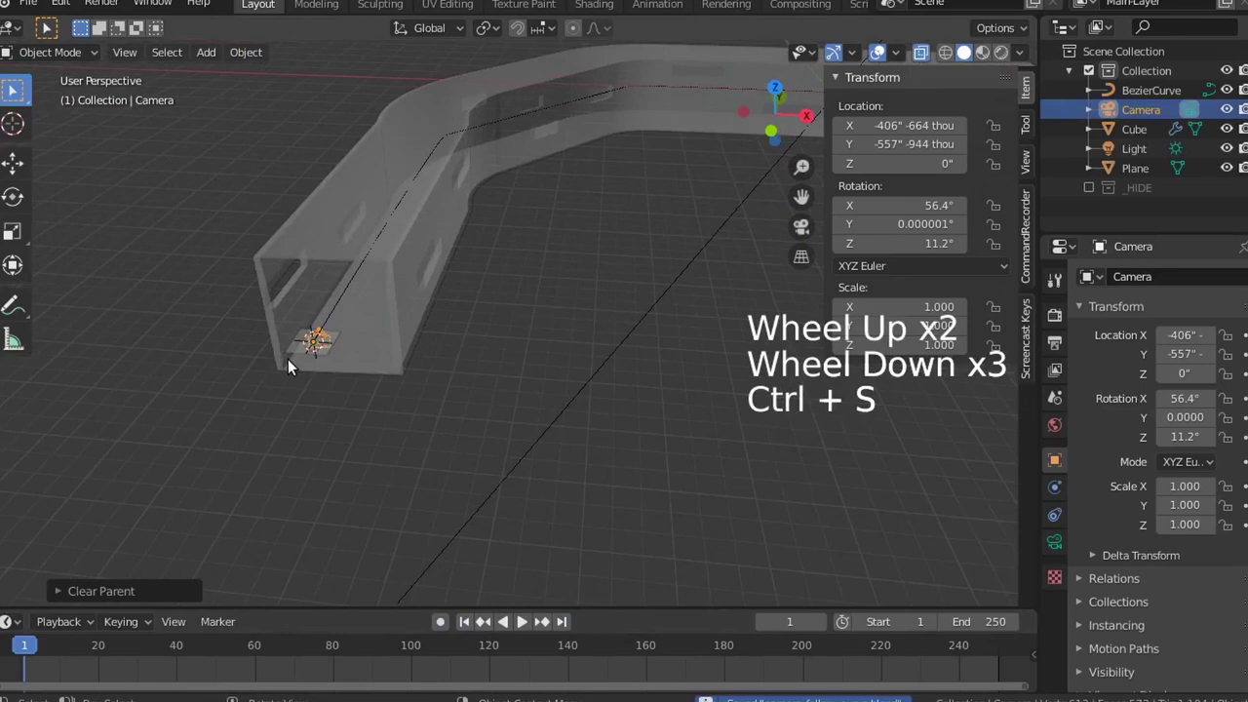
Select the hallway Cube and bring its open end into view
scroll(292, 345, up, 1)
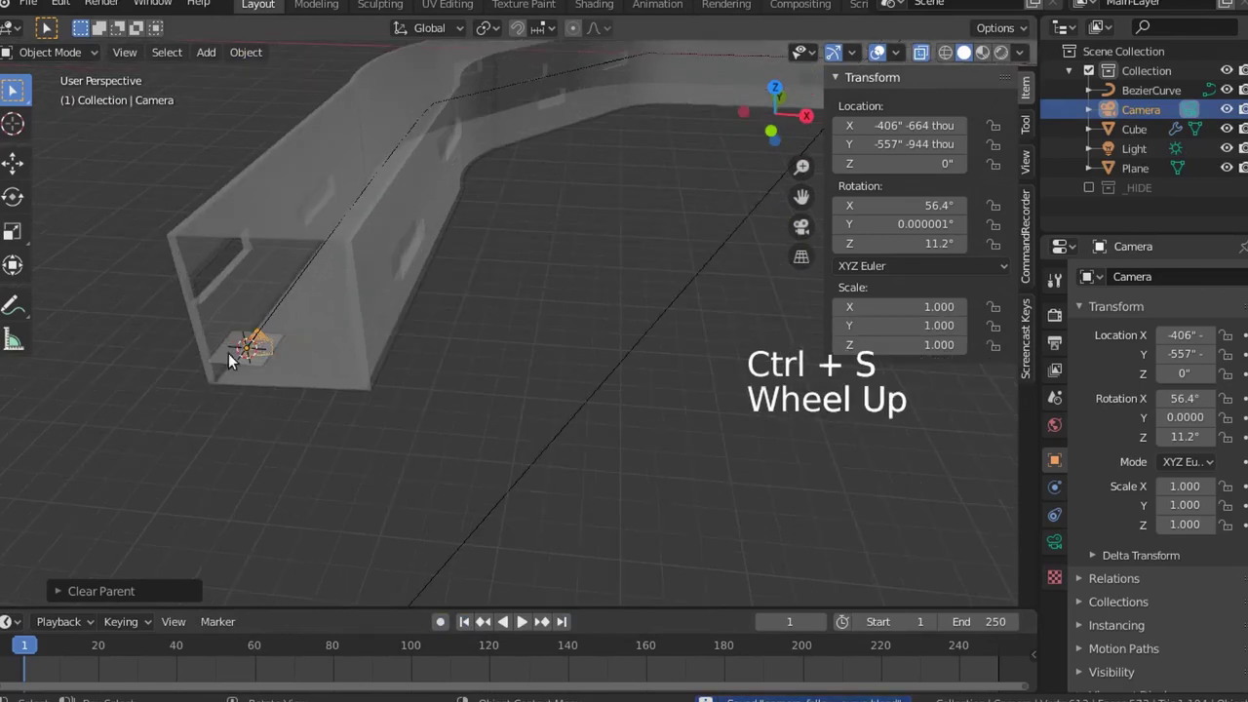
shift+click(226, 355)
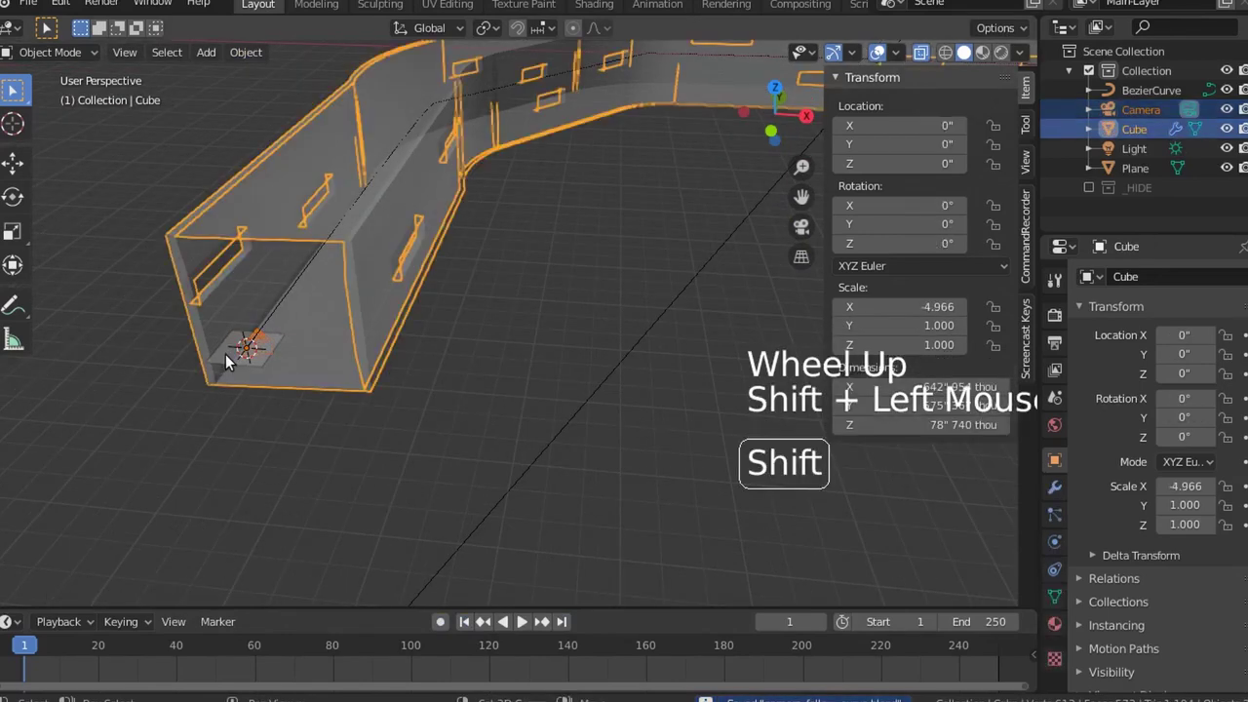
click(237, 303)
shift+middle_drag(248, 342, 245, 273)
shift+middle_drag(197, 172, 345, 344)
scroll(259, 349, up, 5)
shift+scroll(258, 350, up, 1)
shift+middle_drag(258, 350, 577, 342)
shift+scroll(536, 400, down, 1)
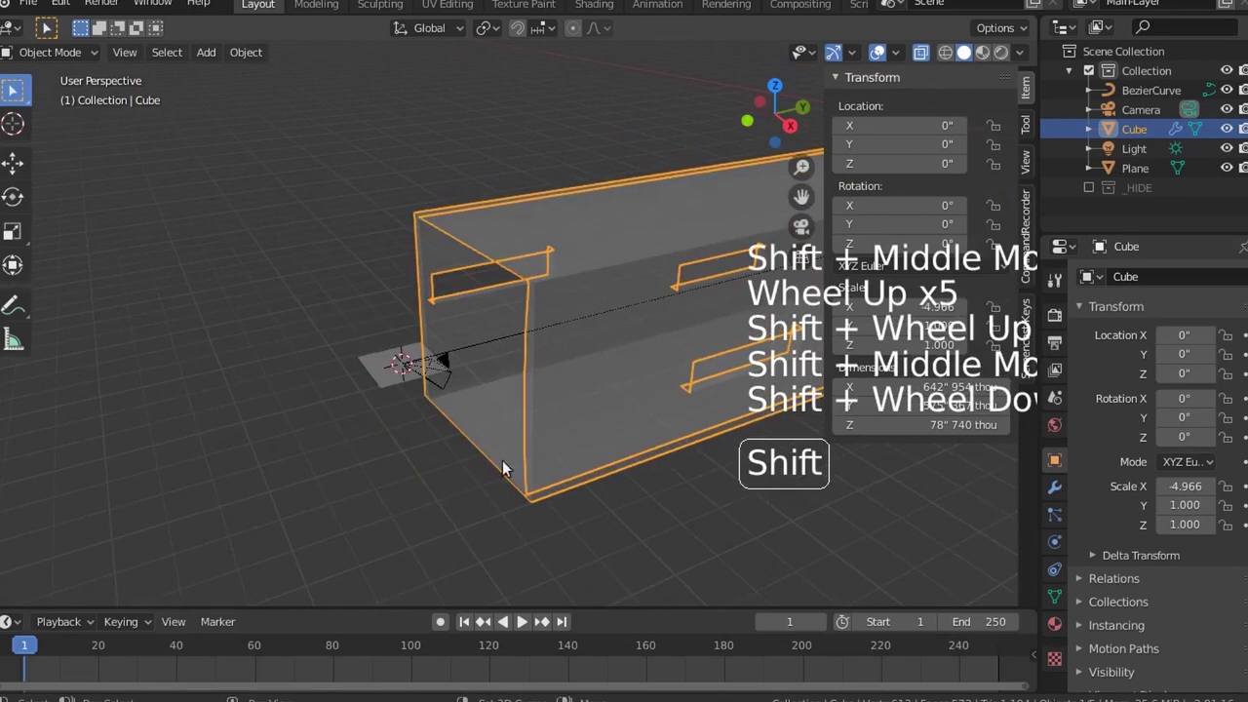
scroll(400, 438, up, 3)
Parent the camera to the Plane using Vertex (Triangle)
click(412, 379)
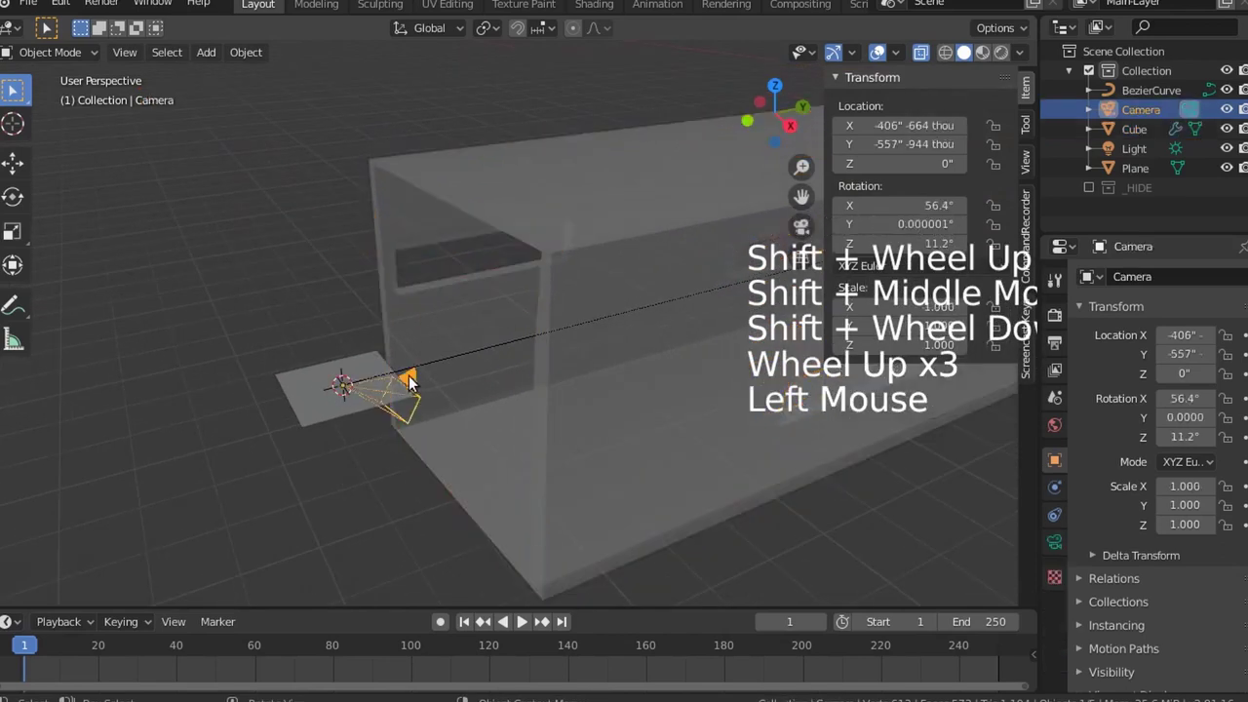
shift+click(301, 380)
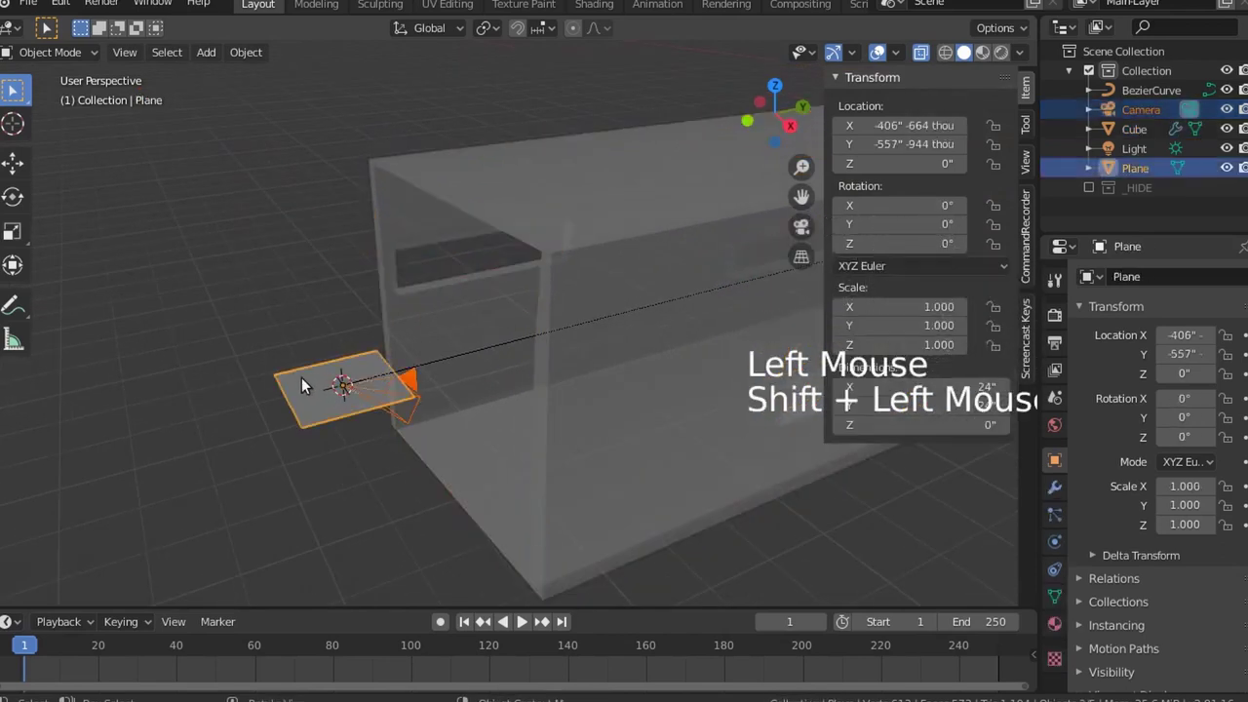
key(ctrl+p)
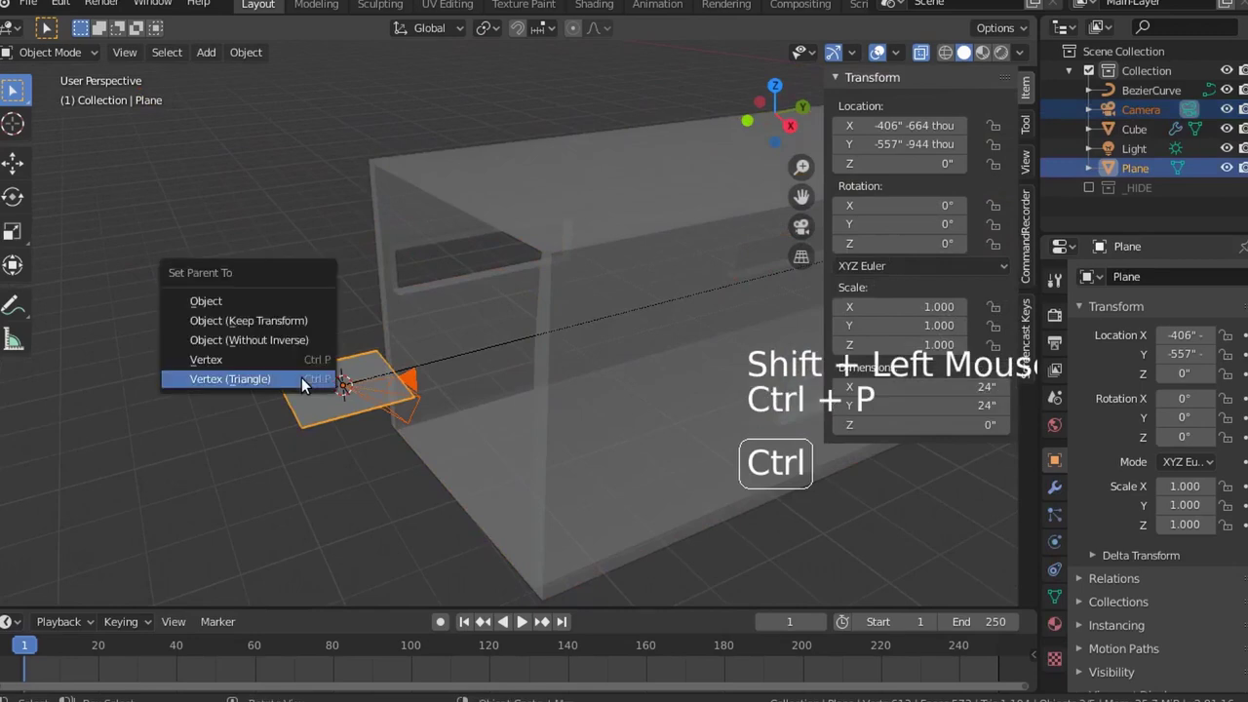
click(244, 379)
scroll(285, 342, down, 2)
middle_drag(285, 342, 446, 332)
Raise the camera's X rotation to 90.5°, undoing an accidental Location X change
scroll(445, 332, down, 1)
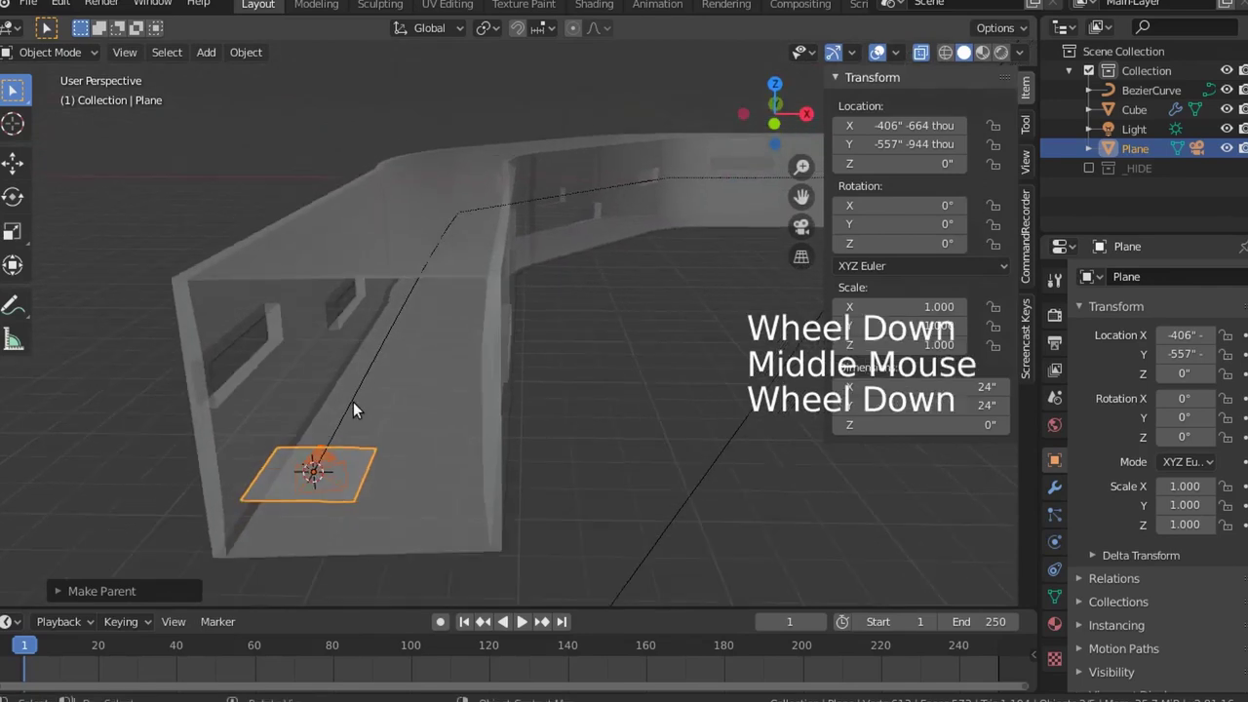
middle_drag(353, 402, 450, 422)
click(560, 494)
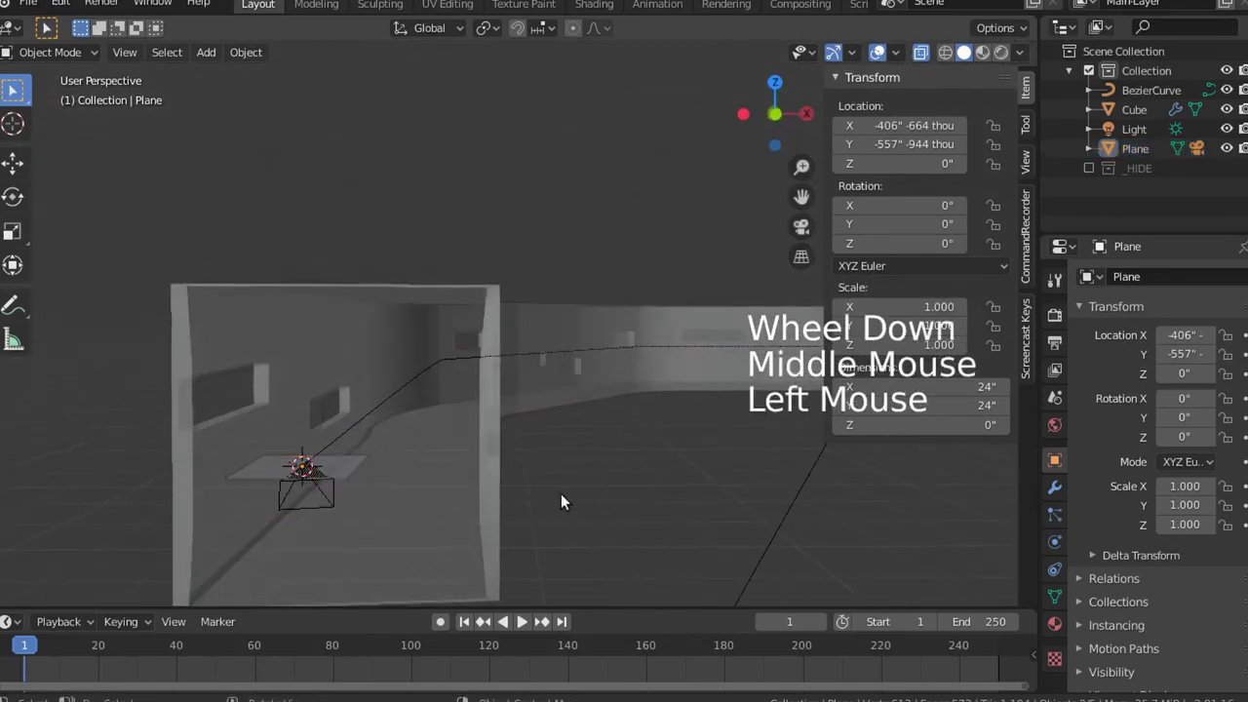
click(317, 473)
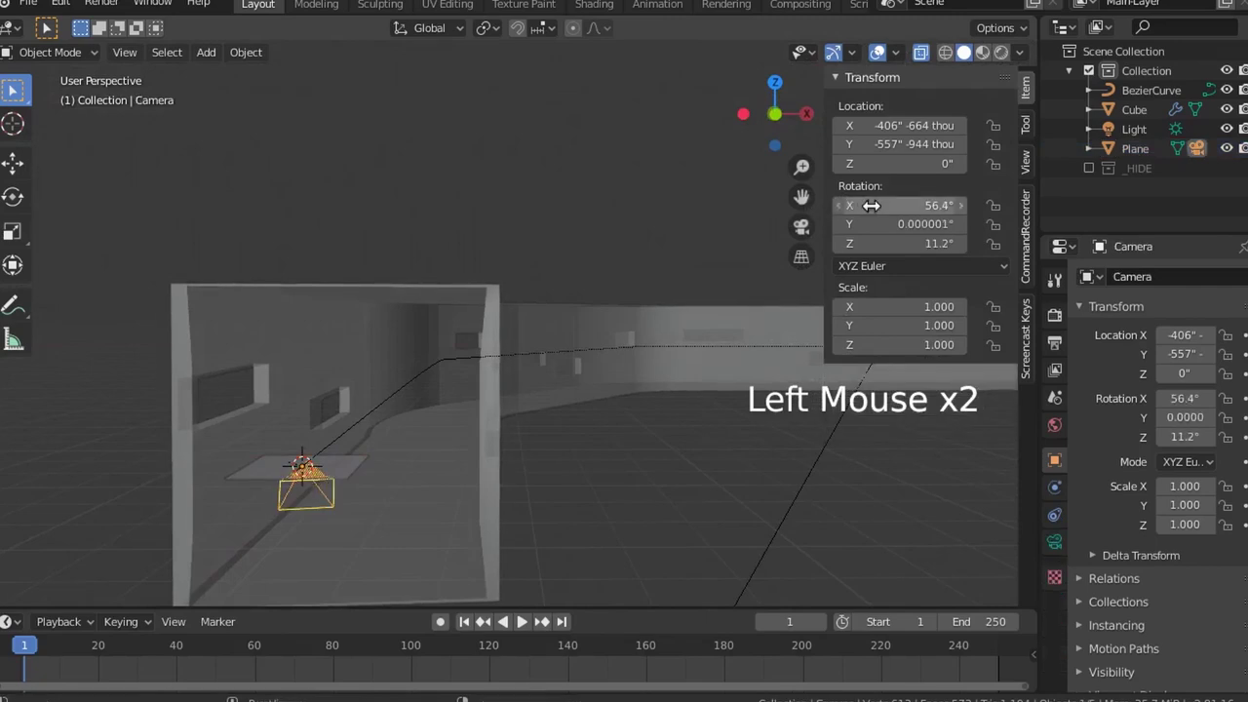
mouse_move(847, 201)
mouse_down()
mouse_move(881, 201)
mouse_move(868, 201)
mouse_up()
middle_drag(637, 346, 293, 388)
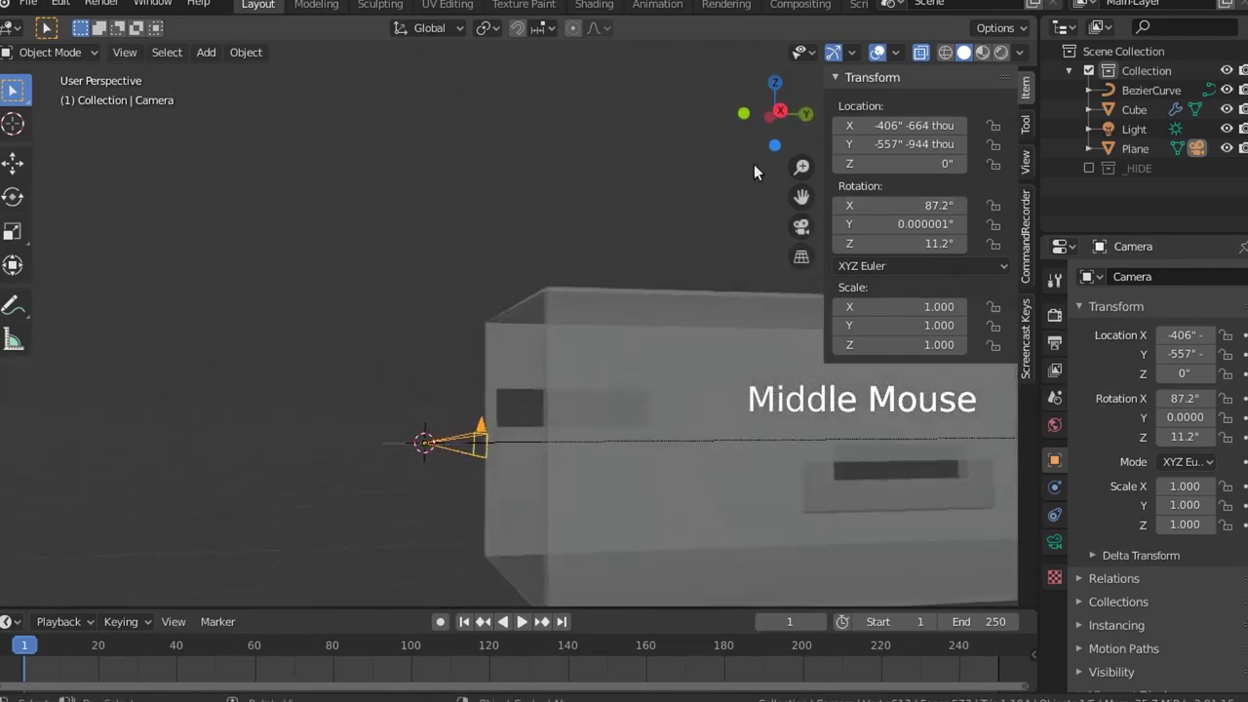
mouse_move(897, 125)
mouse_down()
mouse_move(878, 125)
mouse_move(889, 125)
mouse_up()
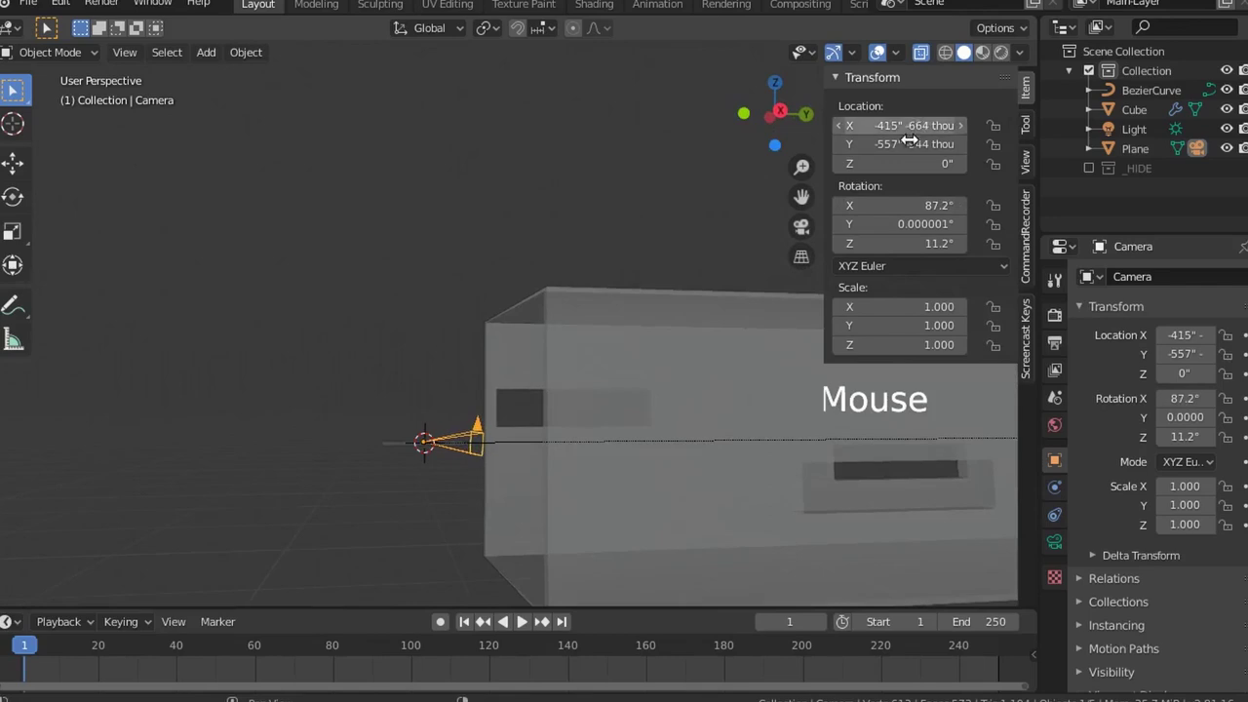
key(ctrl+z)
mouse_move(907, 205)
mouse_down()
mouse_move(889, 205)
mouse_move(920, 205)
mouse_up()
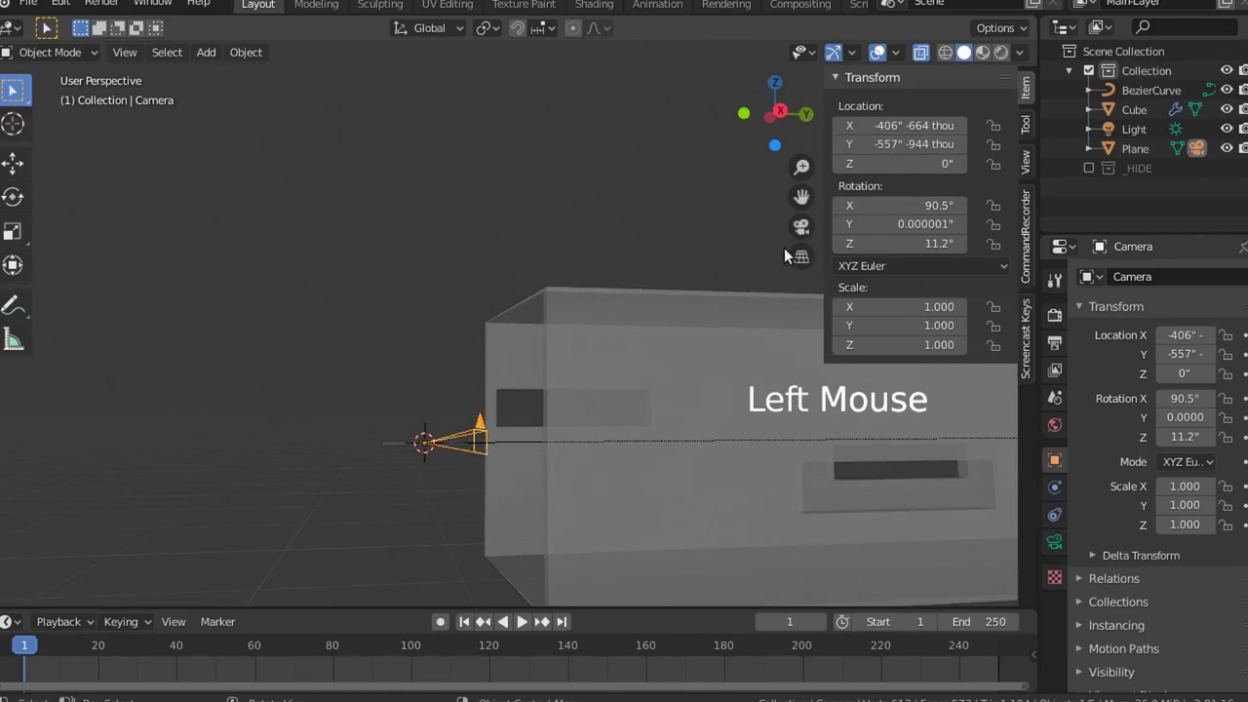
In camera view, set the camera lens to 24 mm focal length and 0.190 Shift X
click(801, 227)
scroll(402, 322, down, 1)
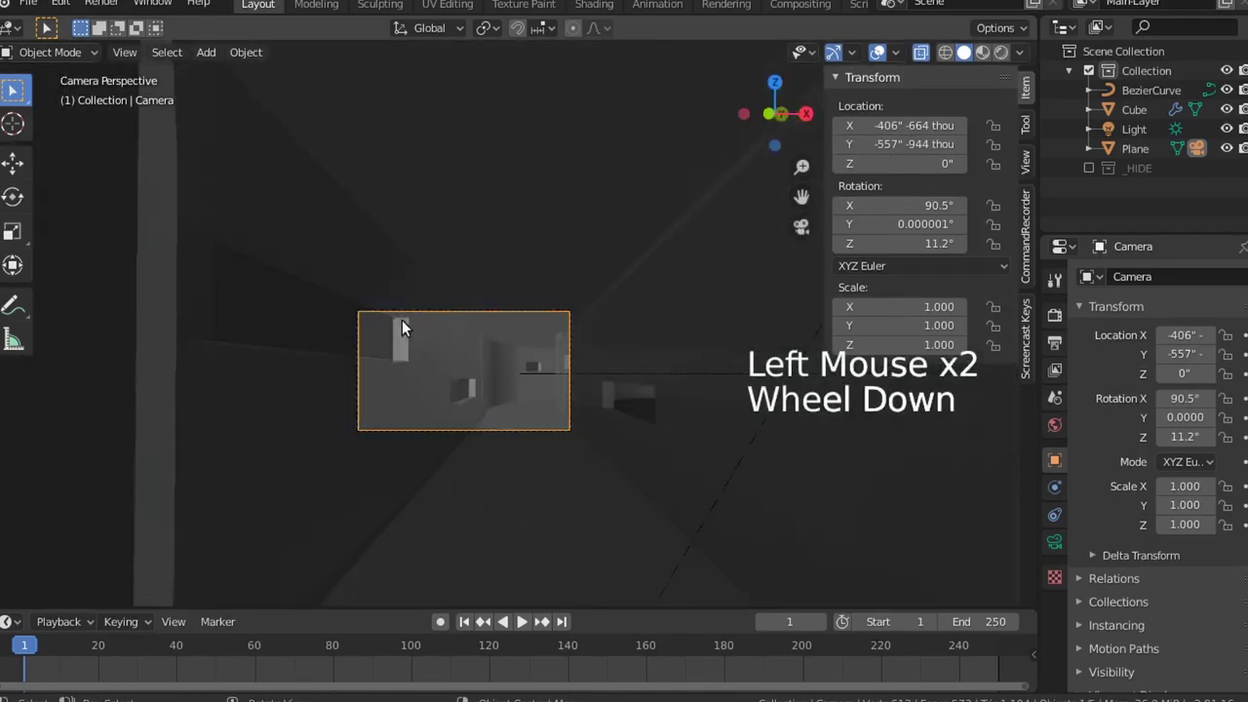
scroll(402, 322, down, 1)
scroll(402, 322, up, 1)
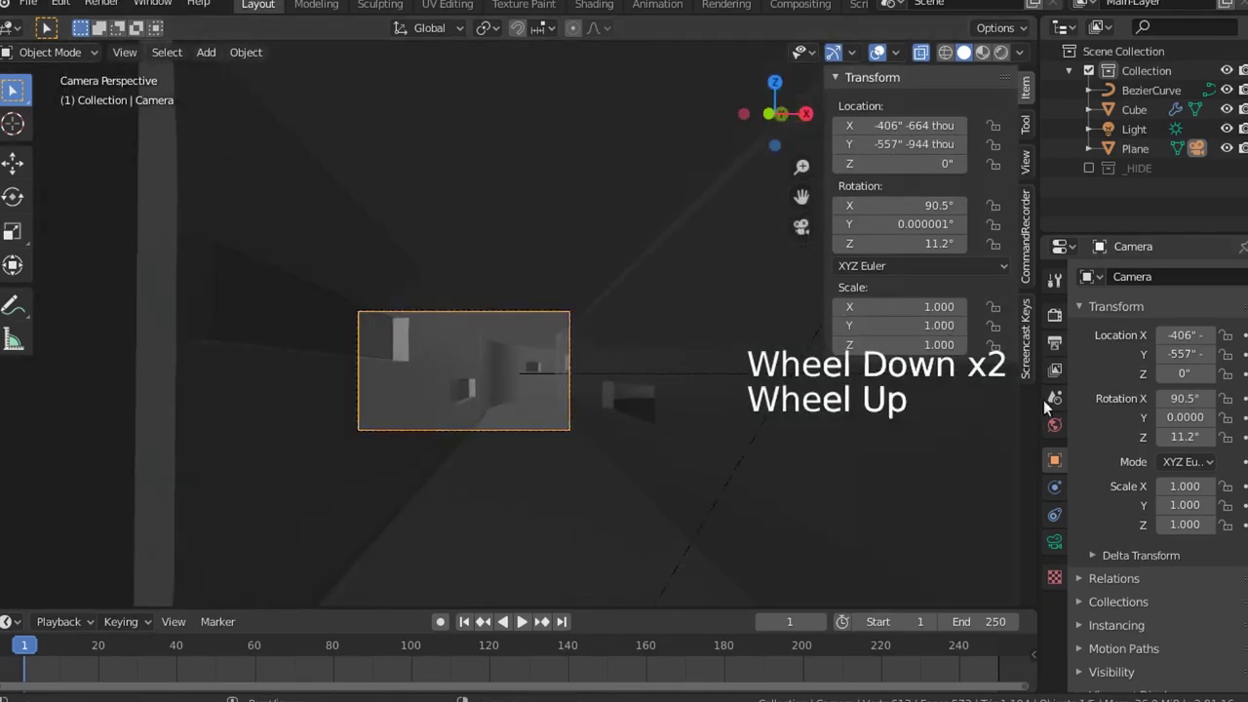
click(1054, 542)
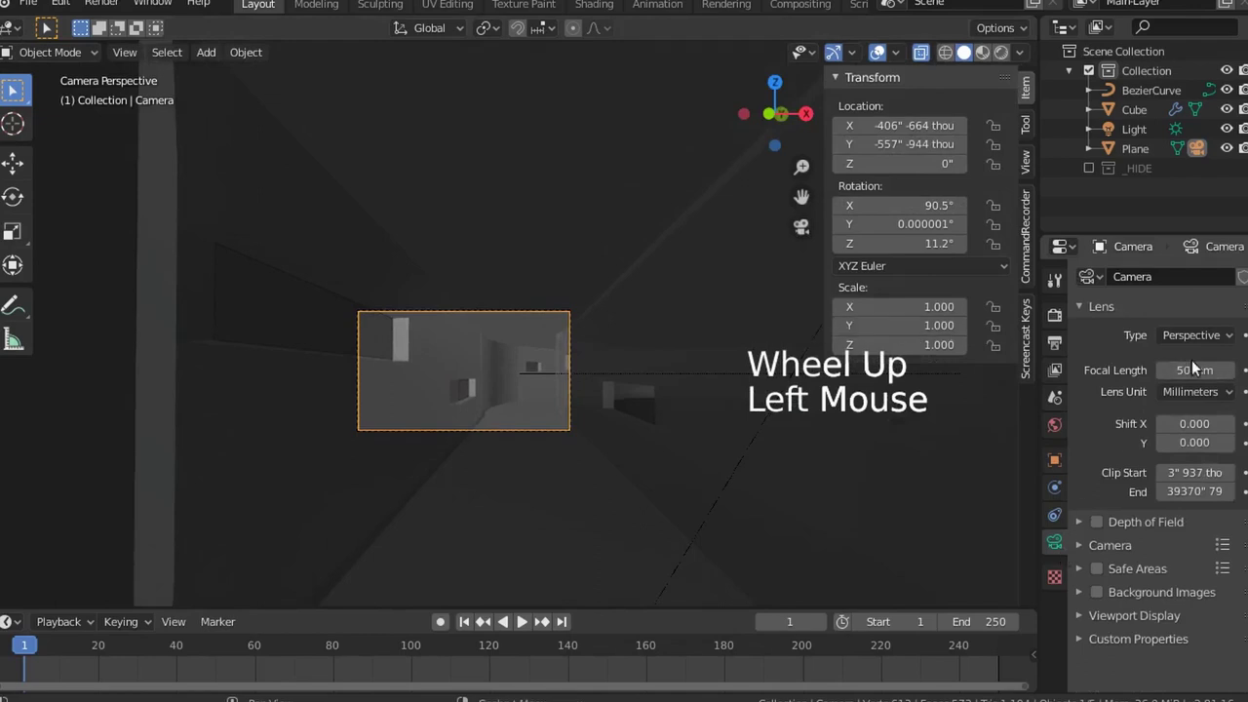
drag(1195, 370, 1106, 370)
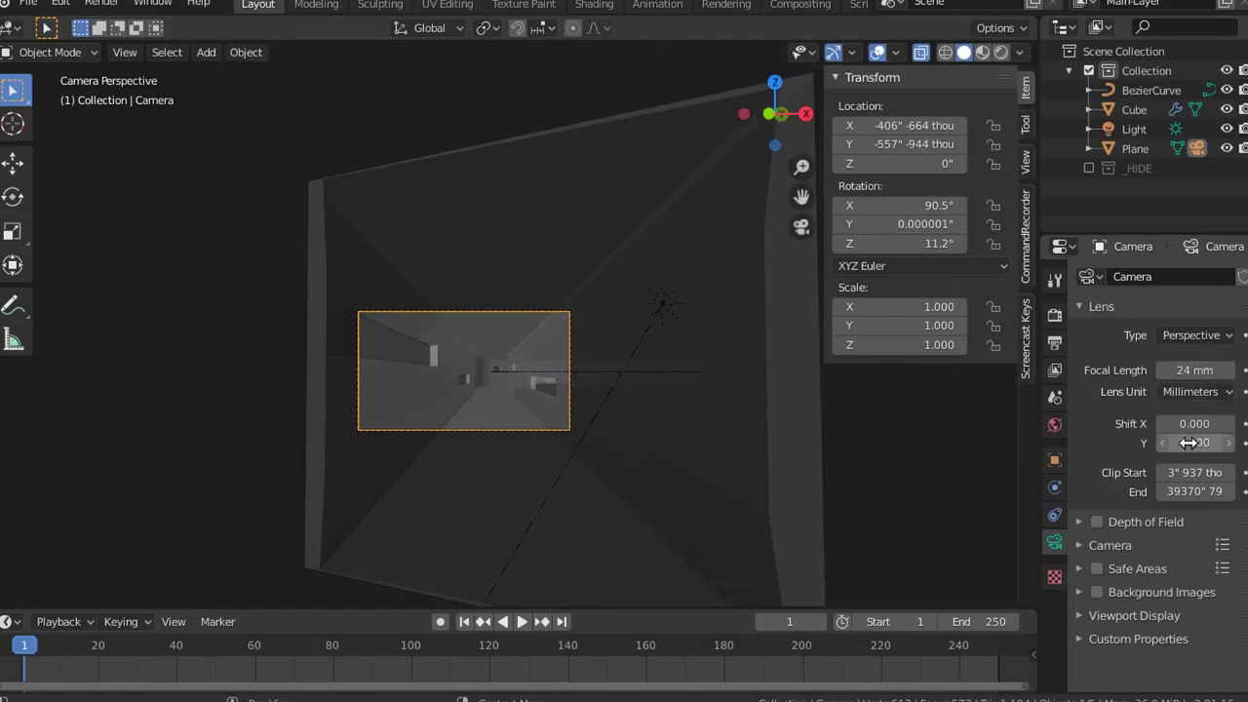
drag(1189, 424, 1239, 423)
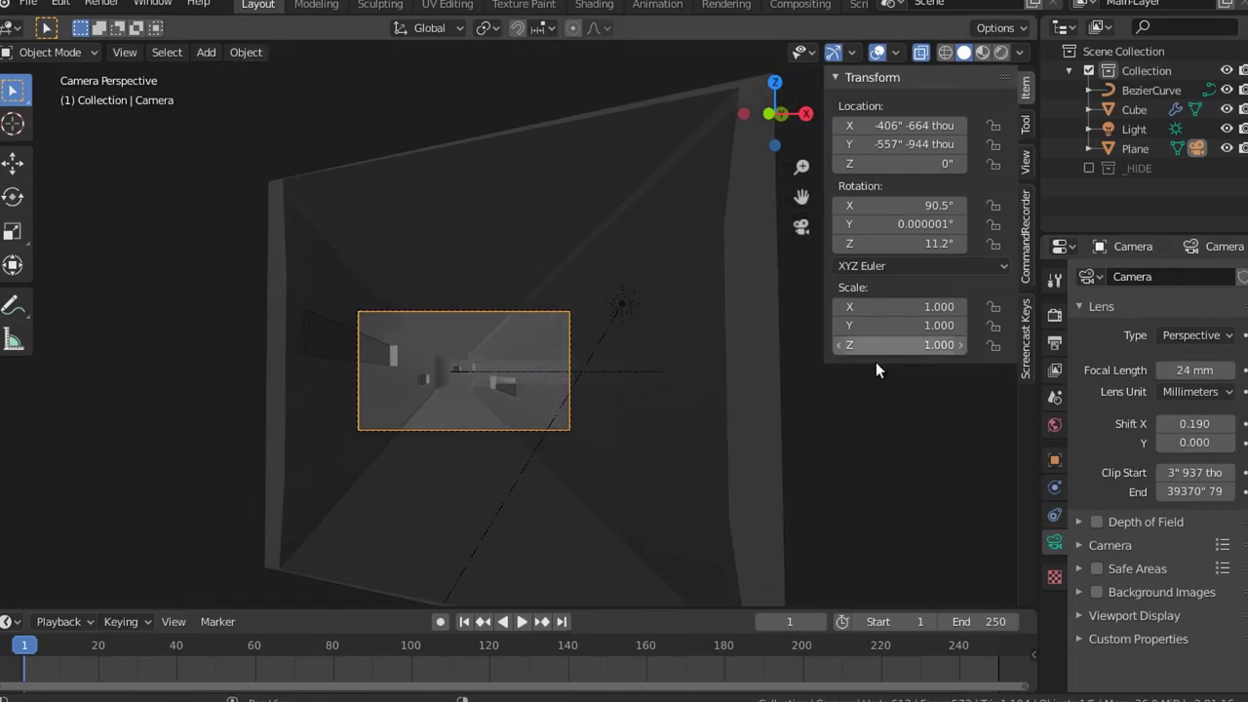
Return to the free view and select the Plane object
click(801, 227)
scroll(605, 314, down, 2)
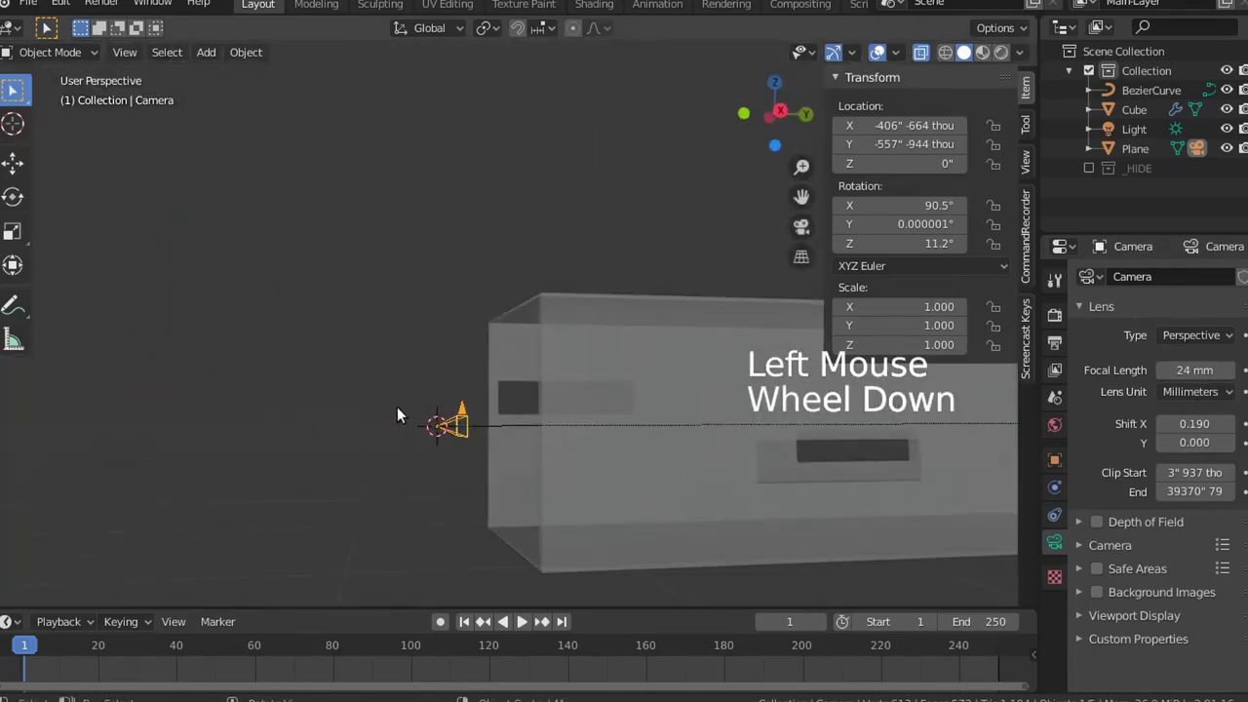
middle_drag(404, 418, 451, 489)
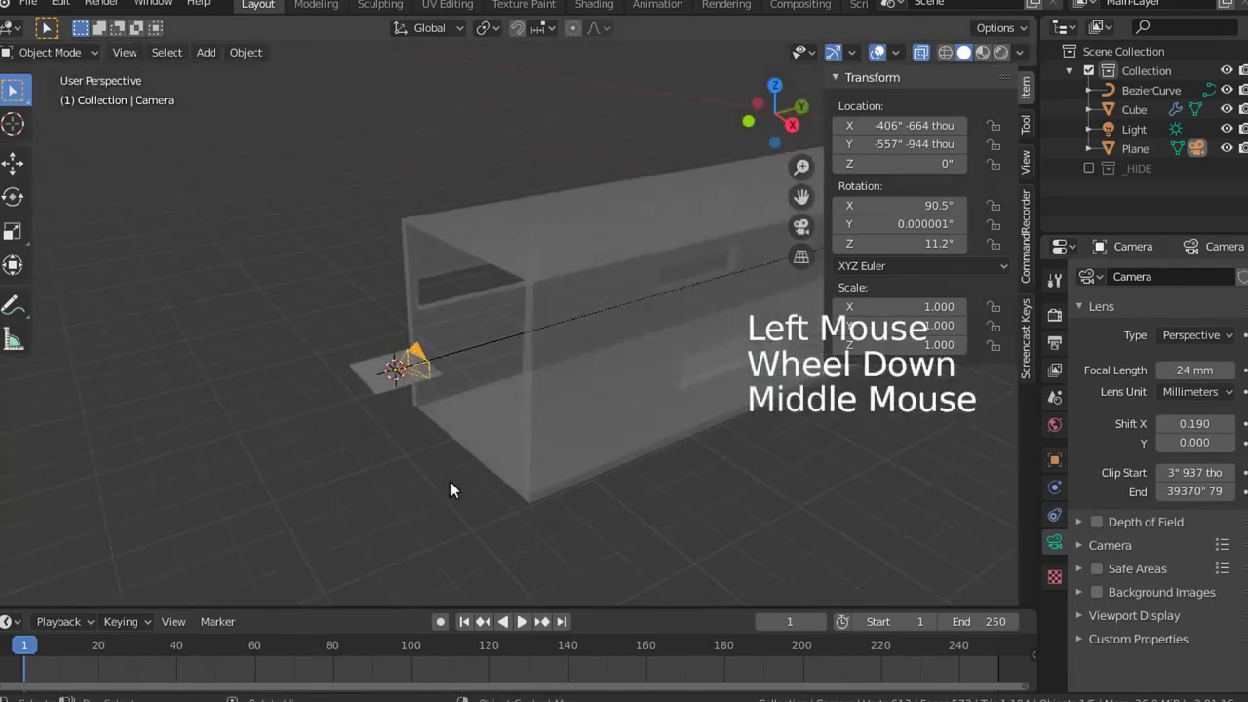
click(363, 372)
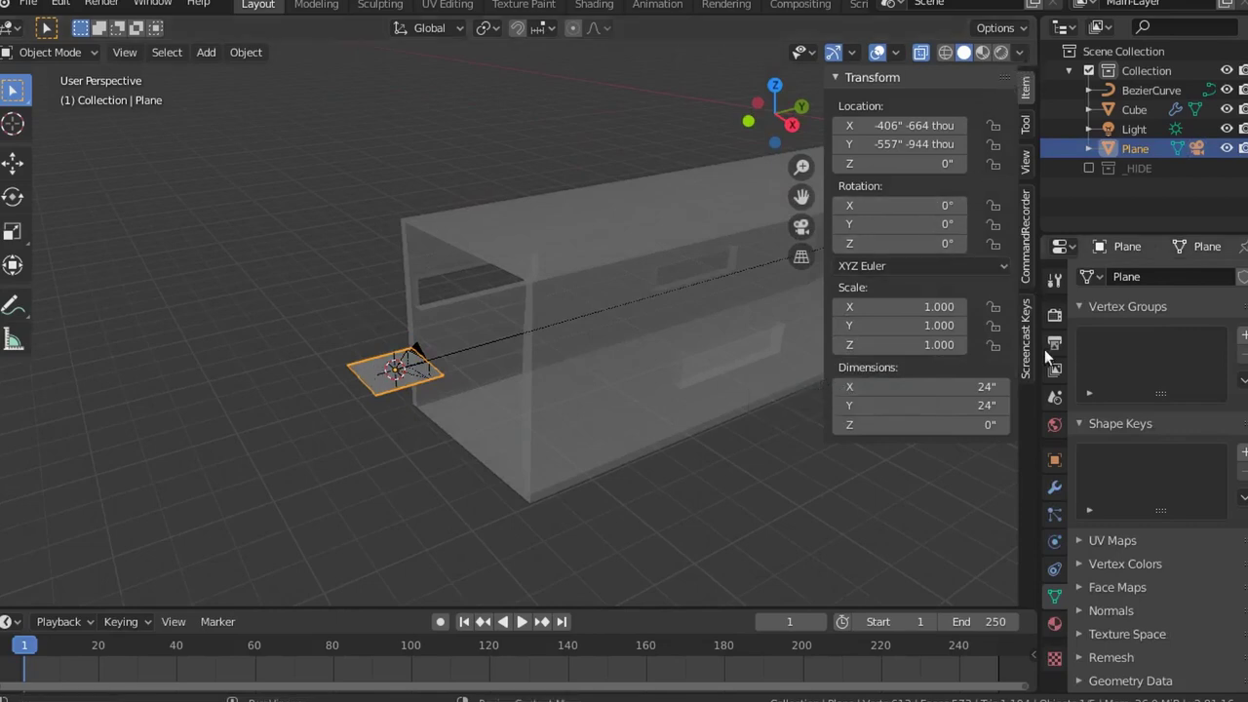
Add a Curve modifier to the Plane that follows BezierCurve
click(1054, 487)
click(1114, 277)
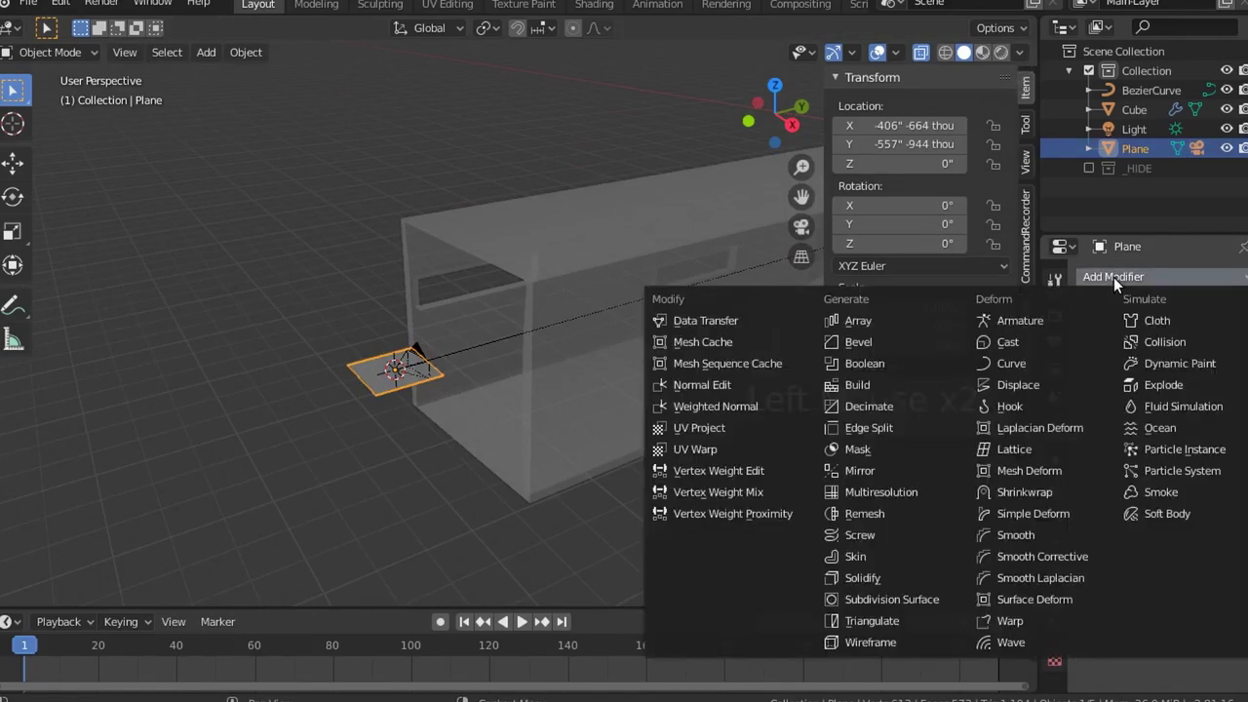
click(1030, 363)
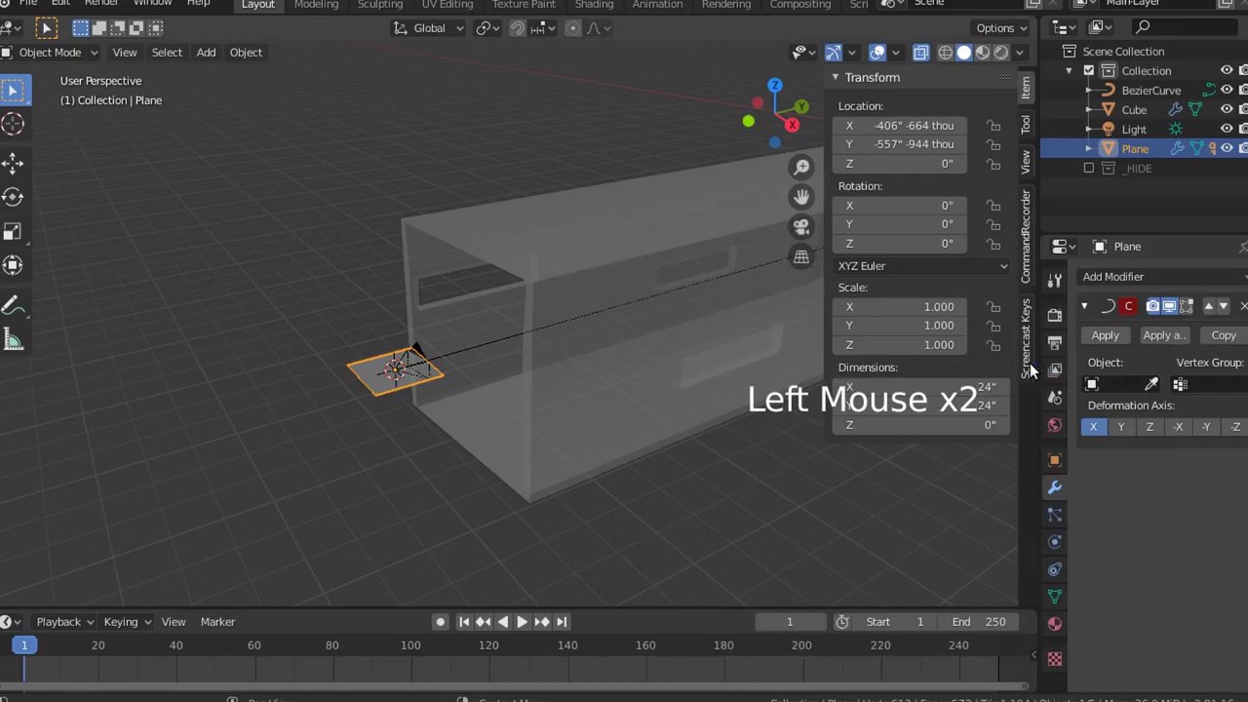
click(1094, 387)
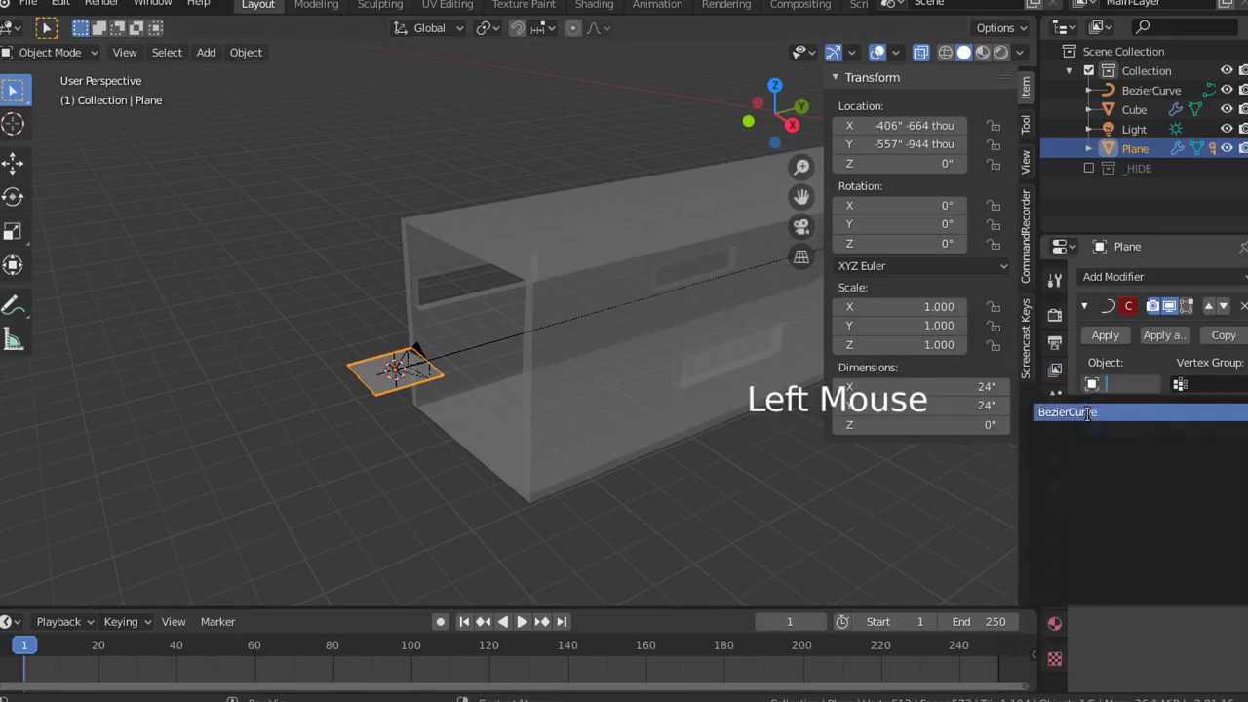
click(1089, 414)
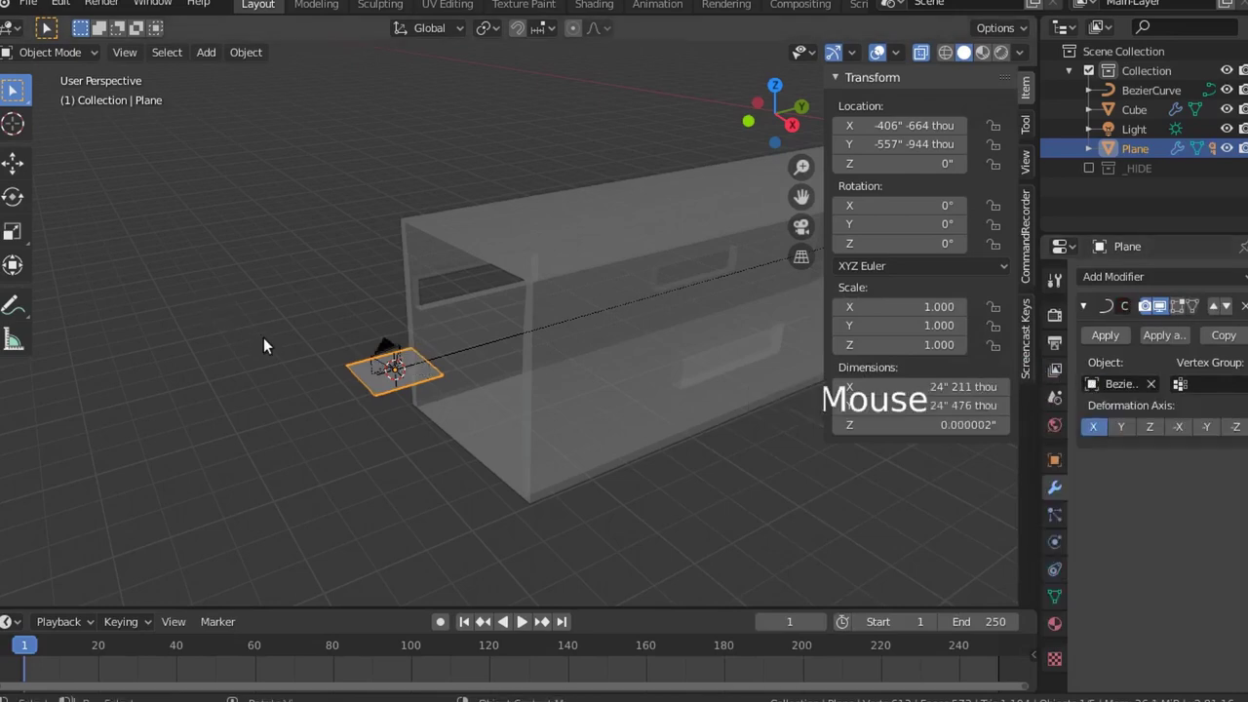
Set the Plane's Z rotation to -90°
click(399, 378)
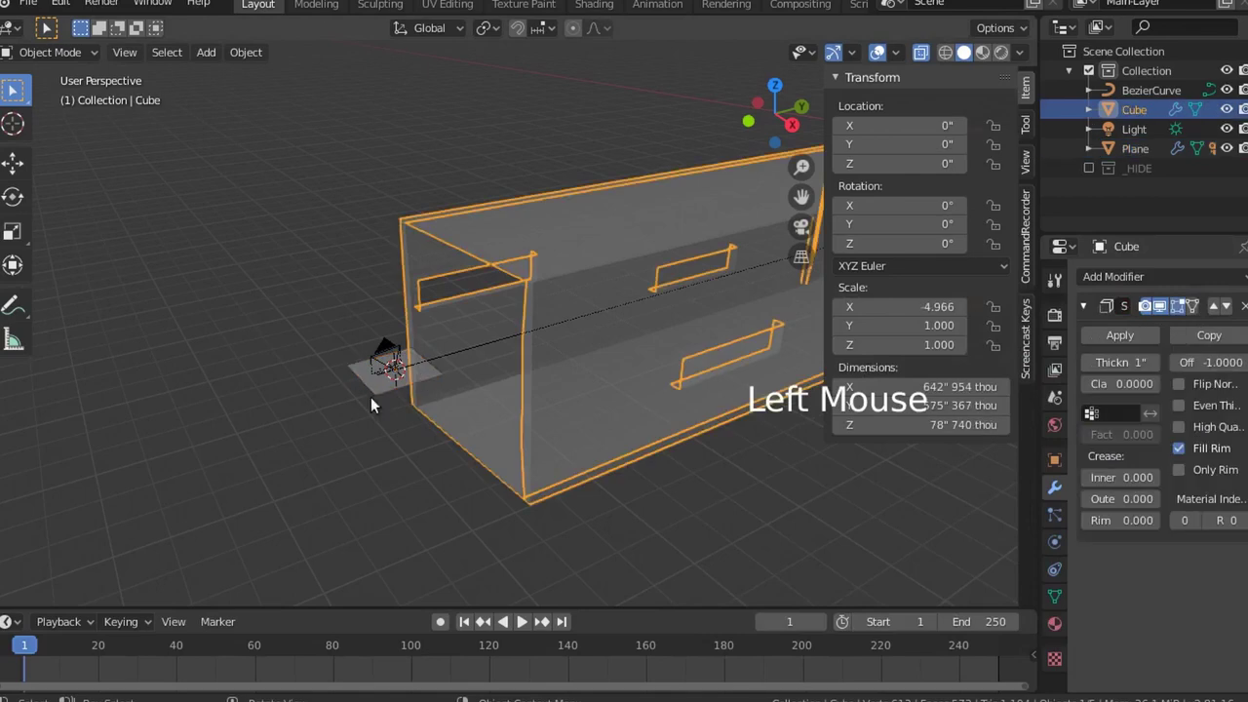
middle_drag(370, 400, 436, 465)
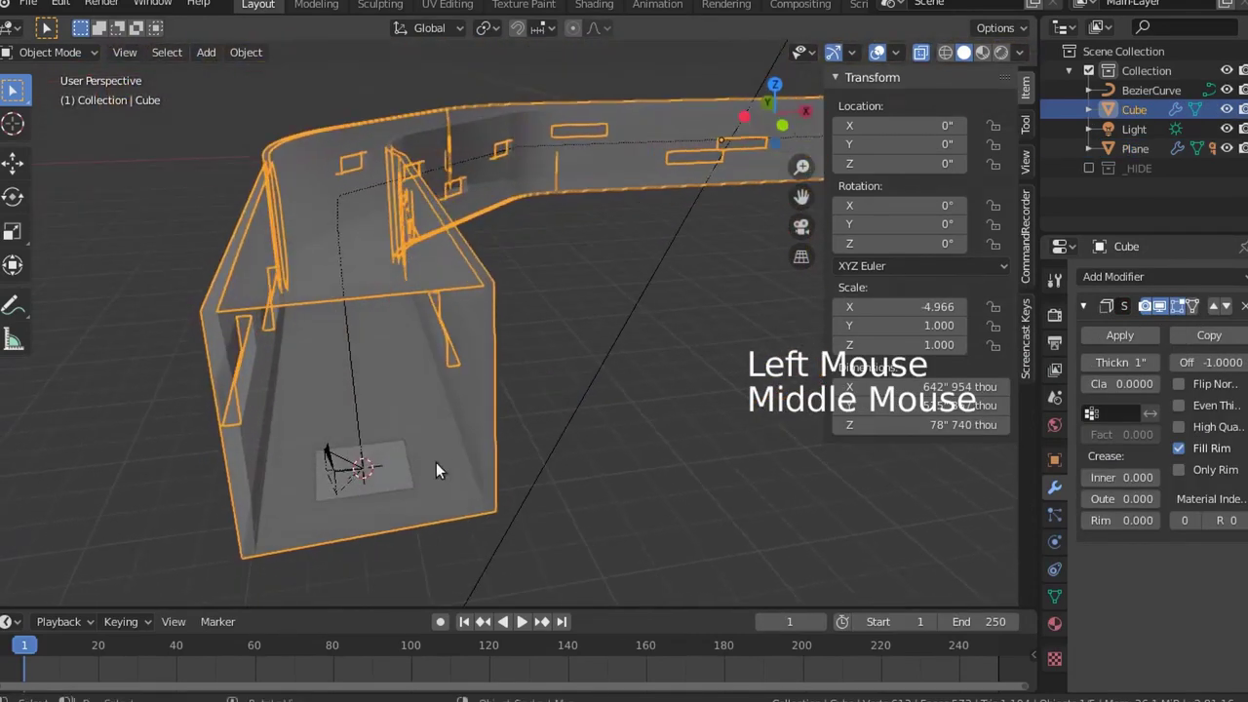
click(394, 482)
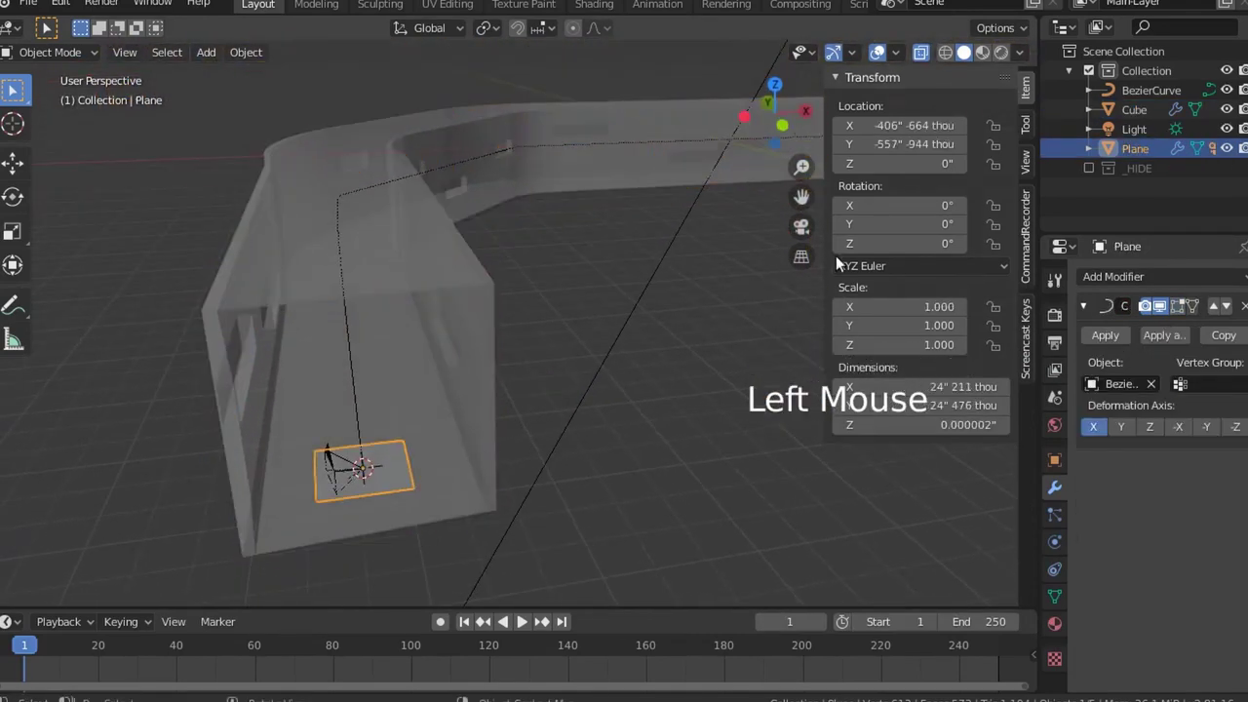
click(881, 243)
text(1)
key(Return)
drag(881, 244, 798, 244)
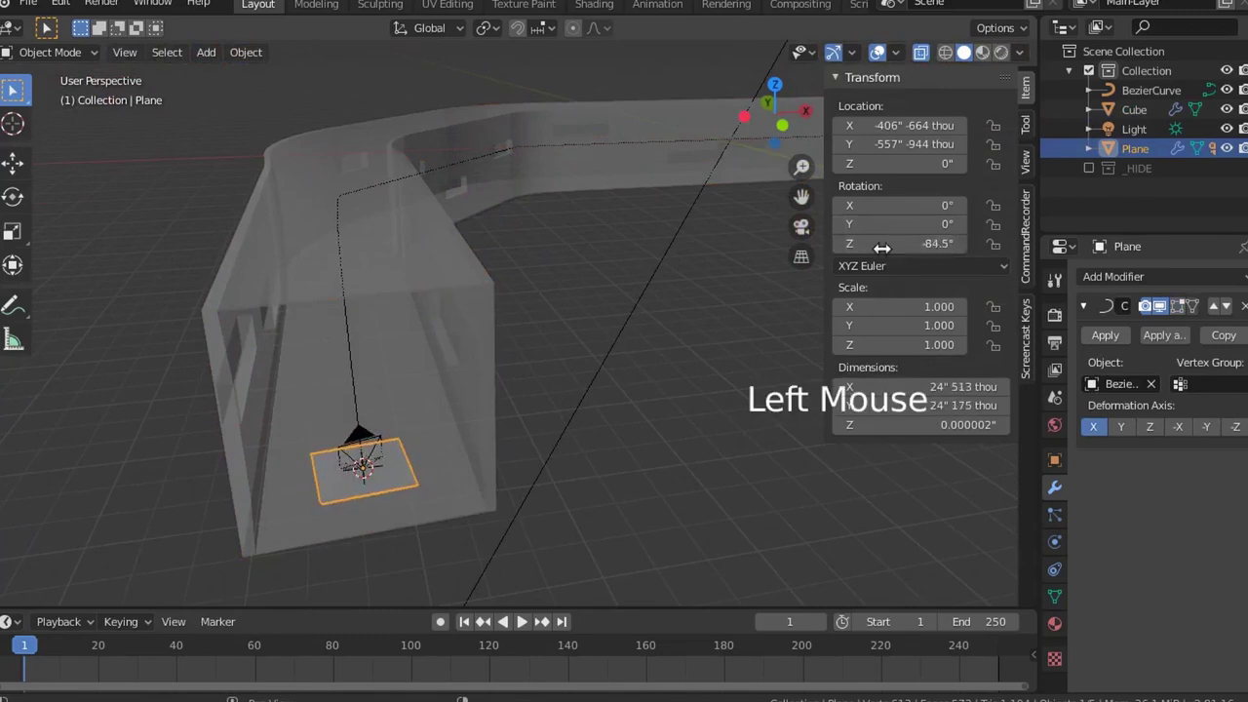
double_click(907, 243)
text(-90)
key(Return)
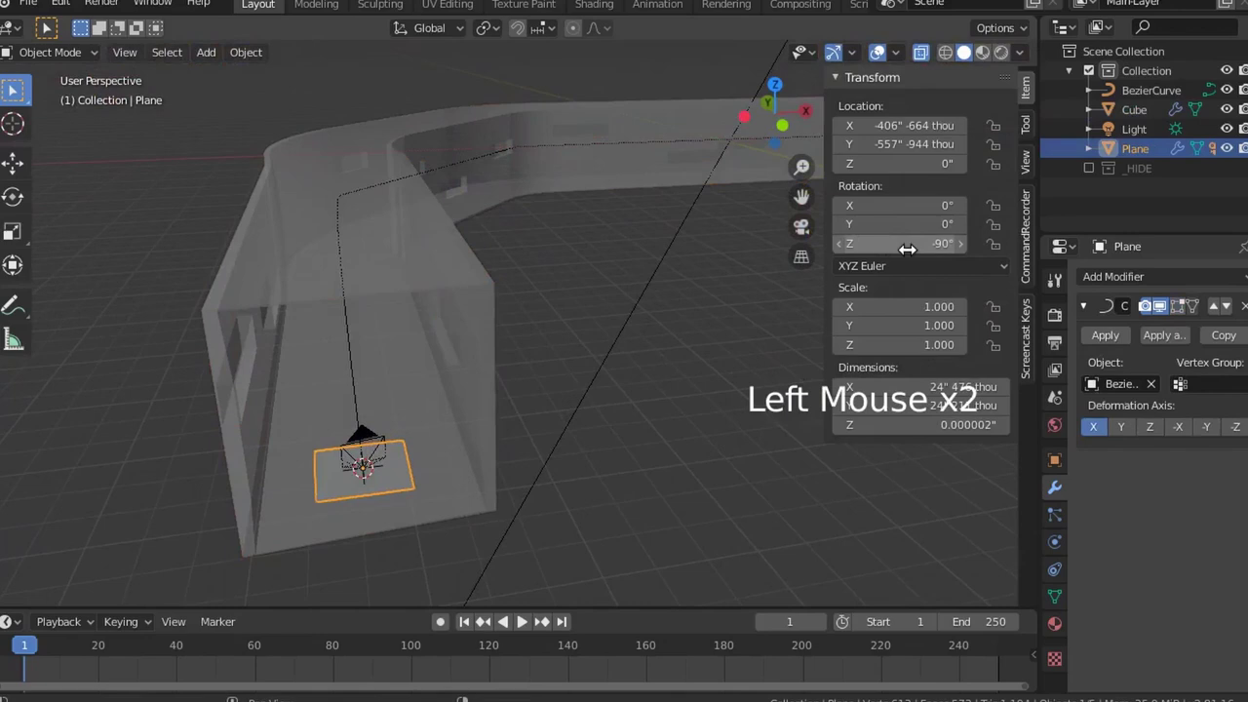
Orbit around the hallway and reselect the Plane
click(639, 337)
middle_drag(639, 337, 515, 380)
scroll(604, 325, down, 2)
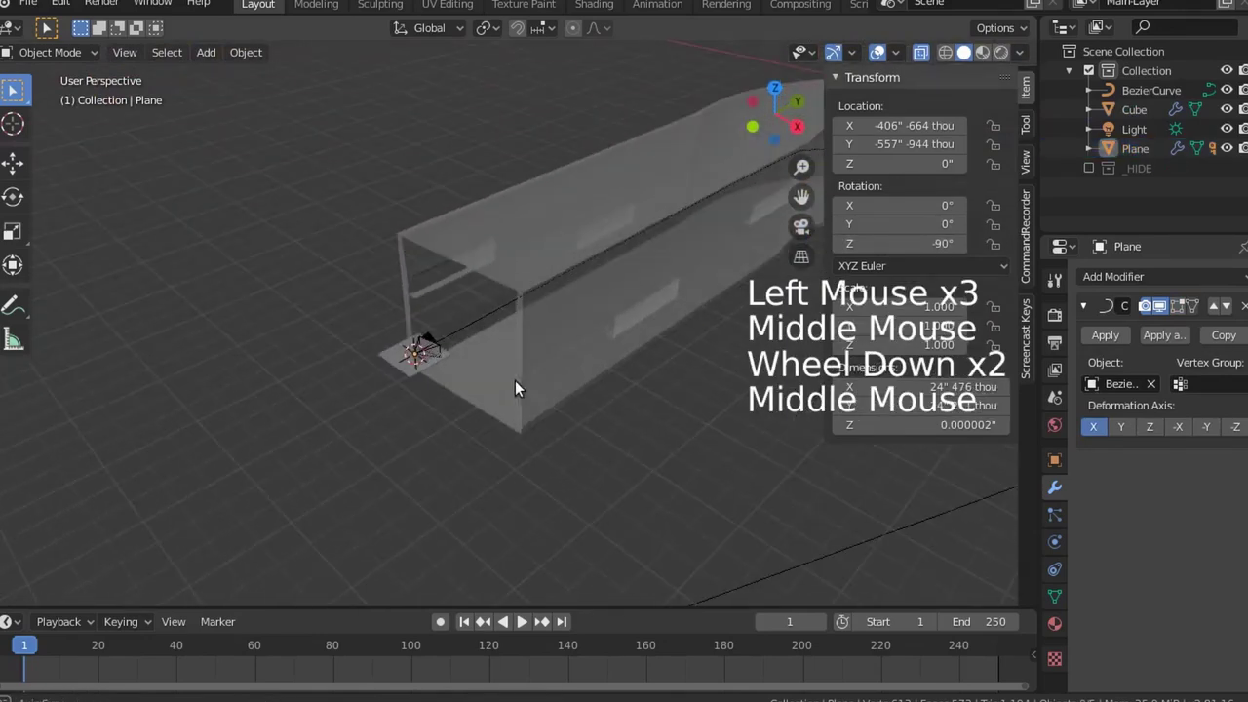
click(393, 357)
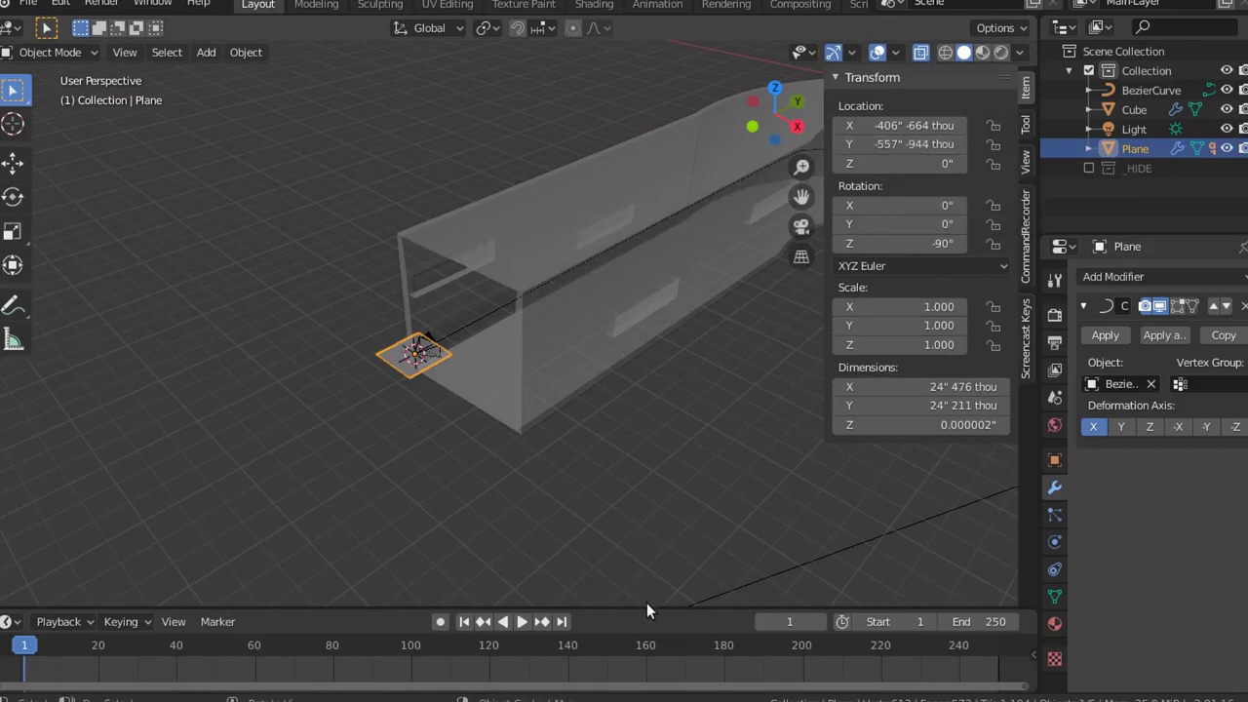
Enlarge the timeline and insert a location keyframe for the Plane at frame 1
drag(647, 606, 647, 454)
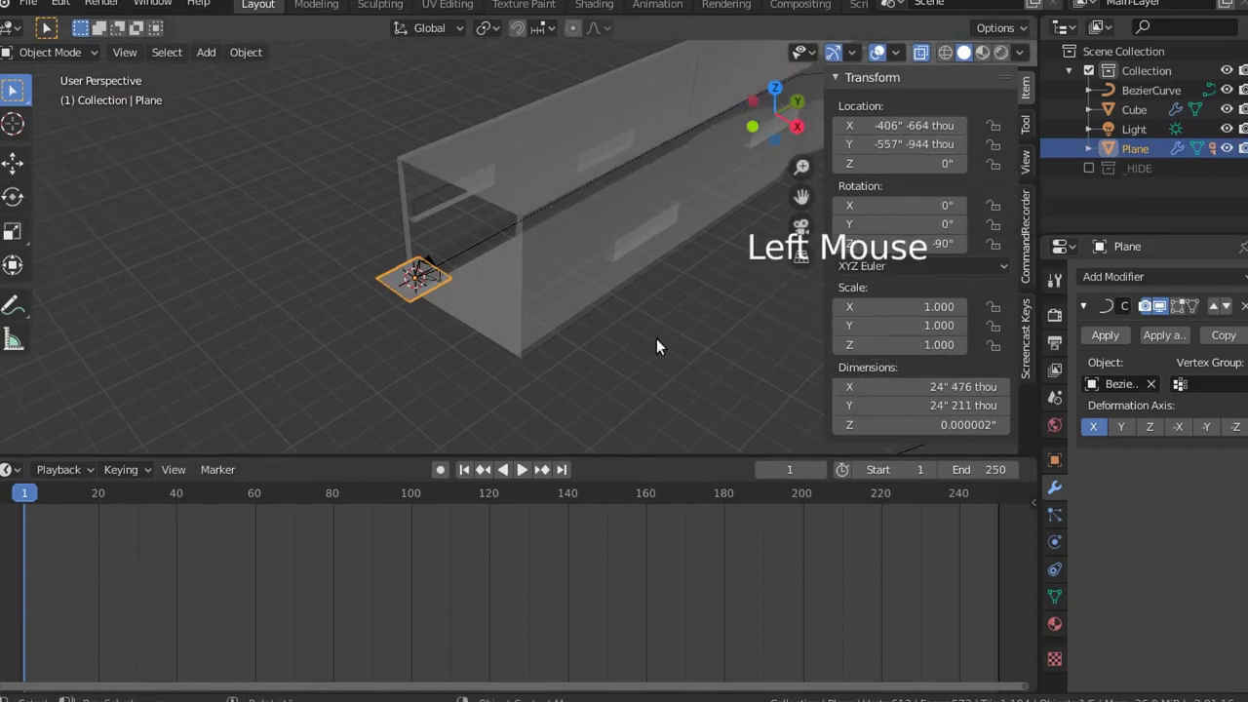
scroll(670, 292, down, 2)
shift+middle_drag(670, 291, 357, 380)
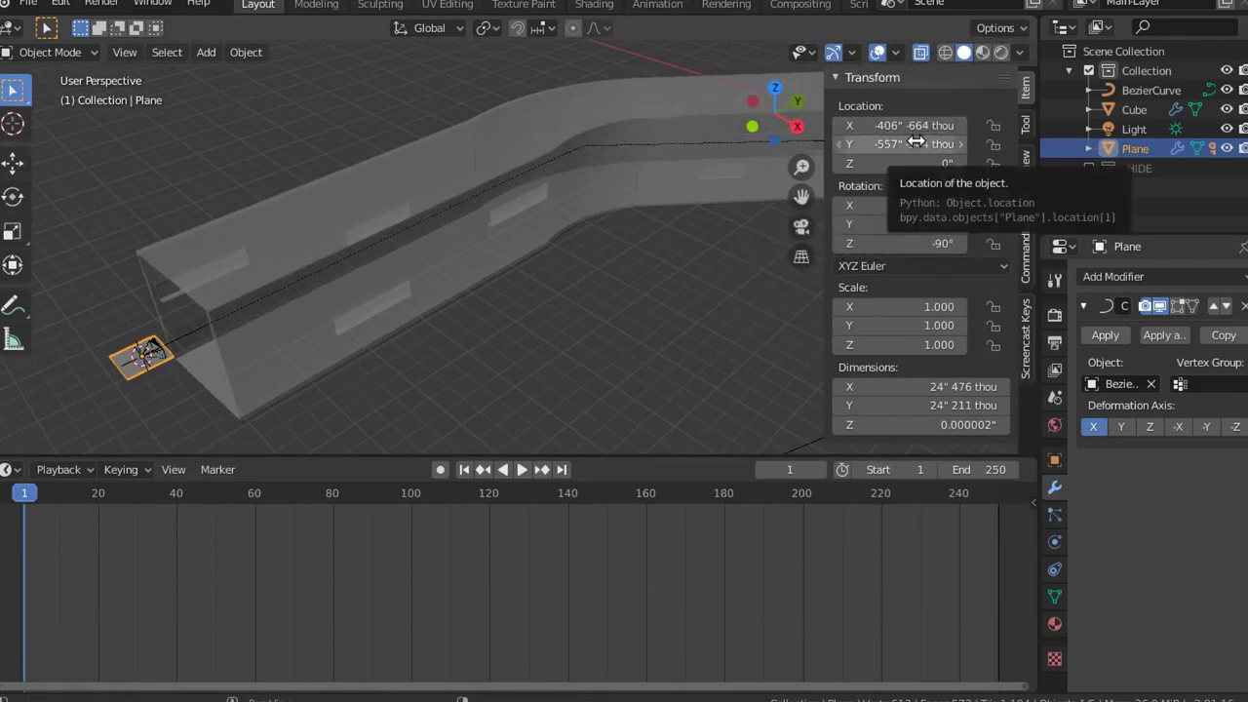
key(i)
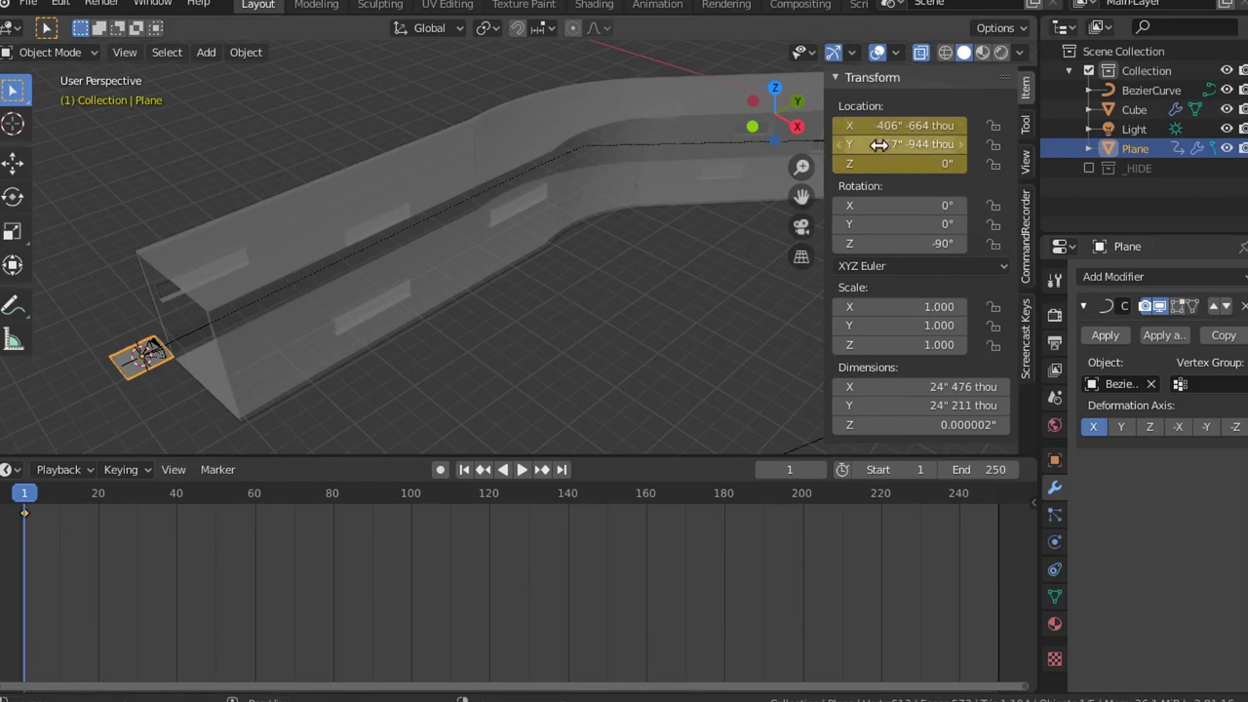
At frame 250, slide the Plane along X to 539' 336 thou and keyframe its location
drag(879, 144, 1053, 124)
key(ctrl+z)
scroll(571, 264, down, 3)
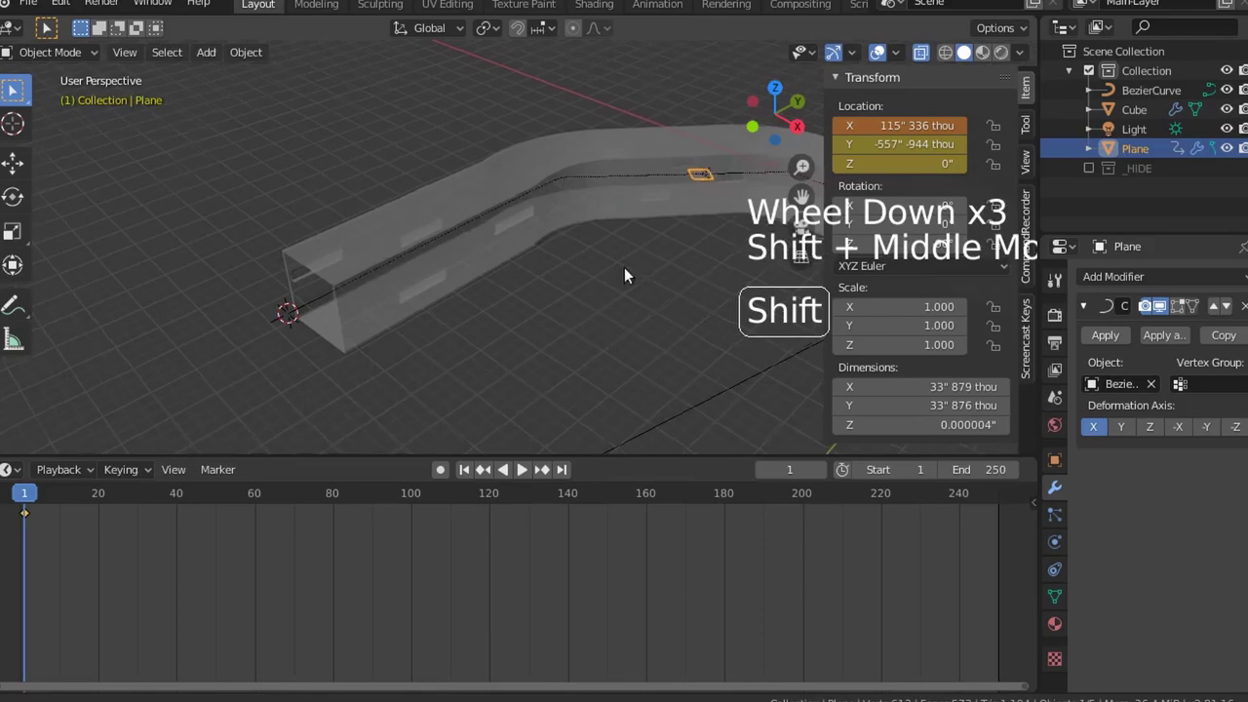
shift+middle_drag(624, 276, 122, 283)
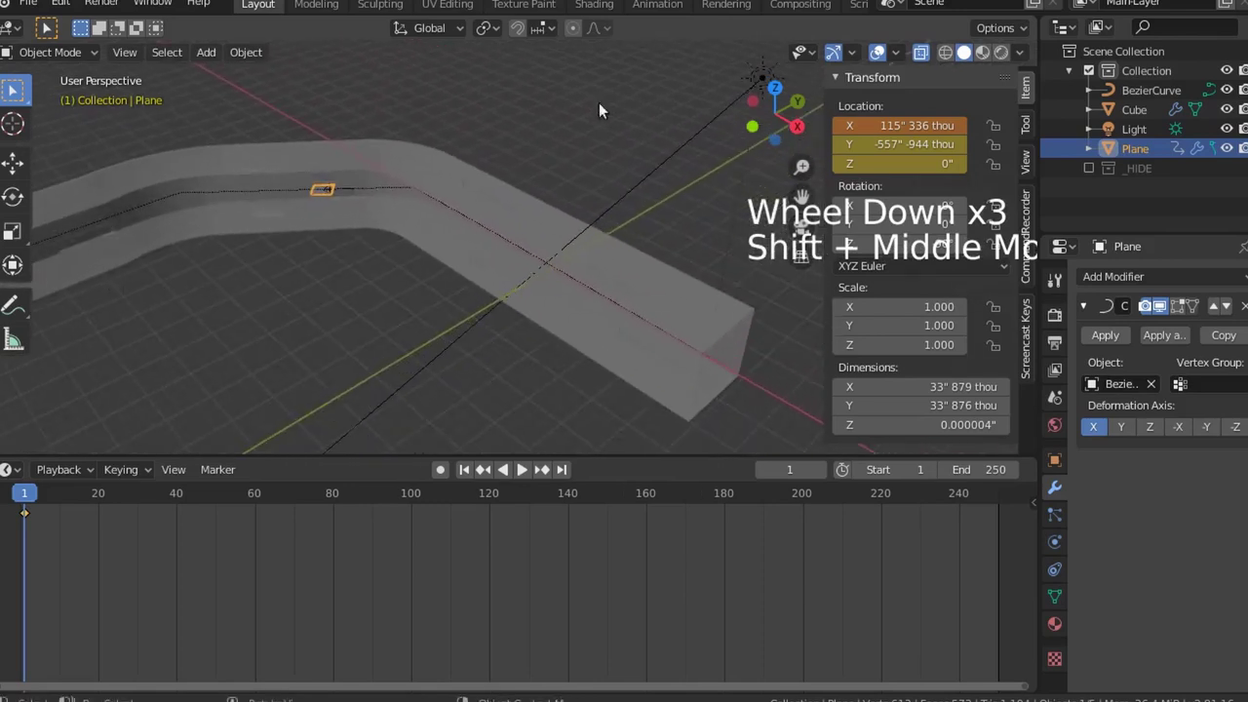
drag(897, 125, 1034, 125)
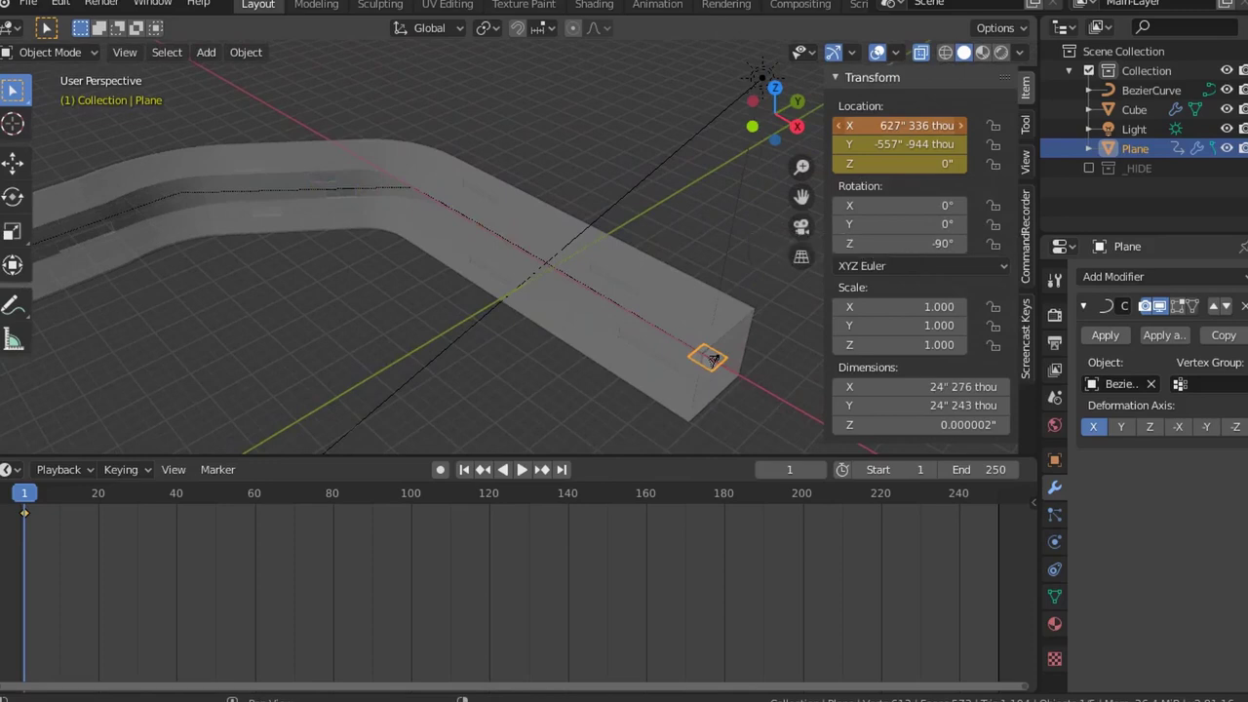
click(561, 471)
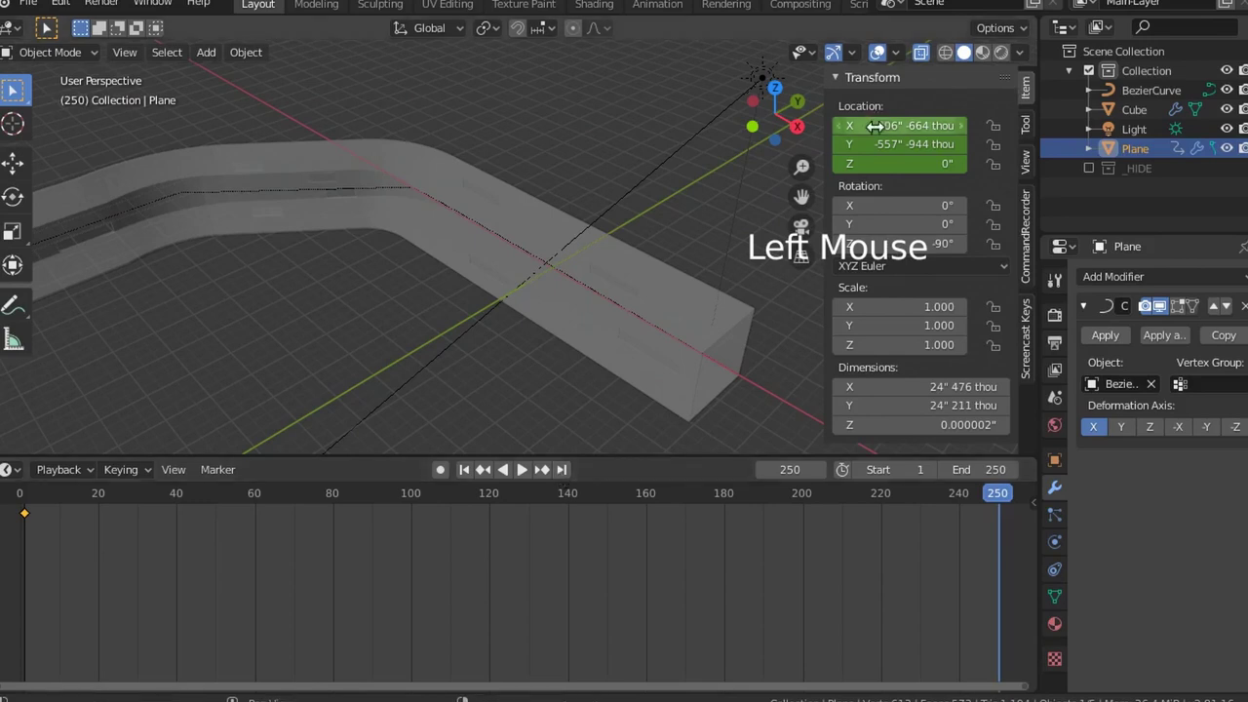
mouse_move(876, 126)
mouse_down()
mouse_move(965, 126)
mouse_move(881, 126)
mouse_up()
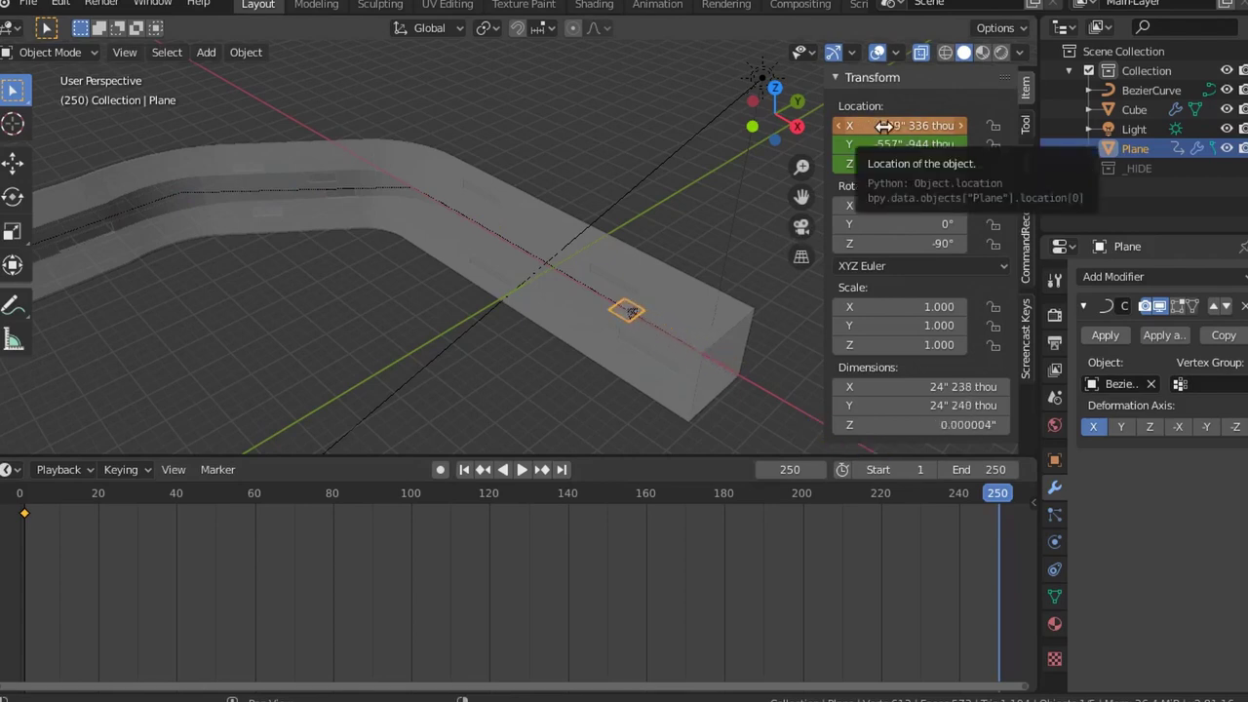
key(i)
Recentre the view on the hallway and select the BezierCurve
scroll(264, 279, down, 2)
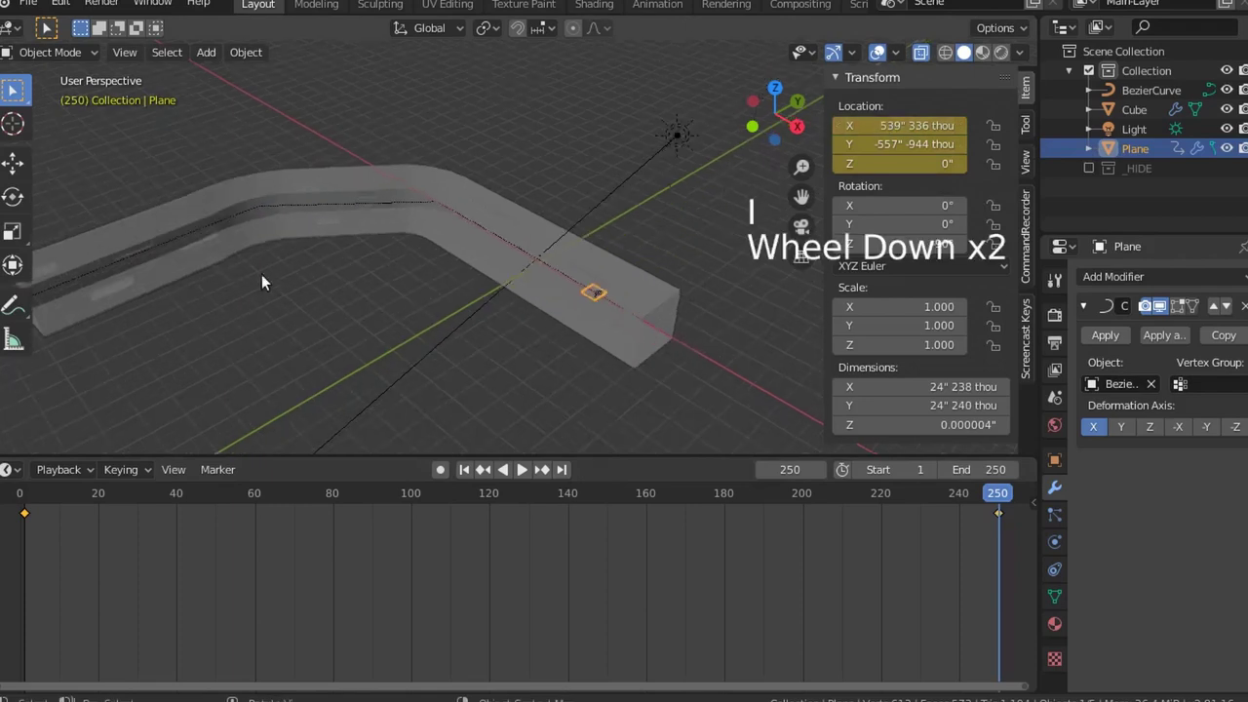
middle_drag(340, 315, 278, 271)
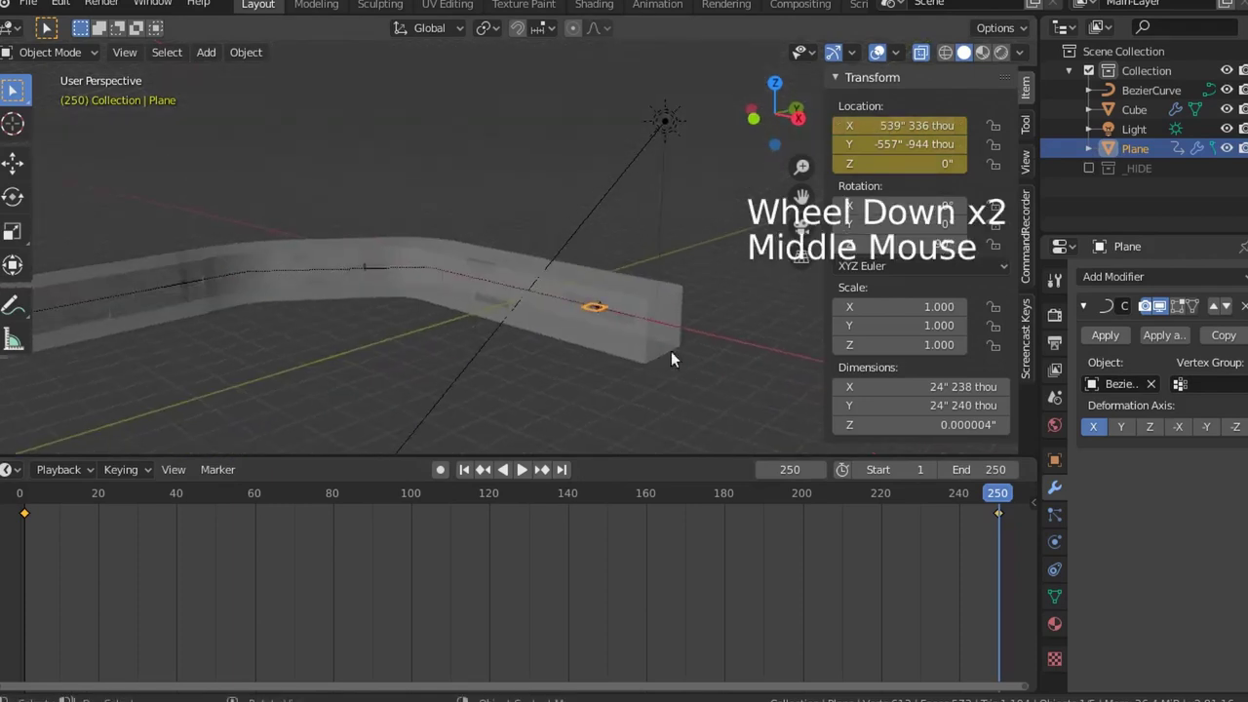
shift+middle_drag(243, 351, 78, 373)
click(189, 340)
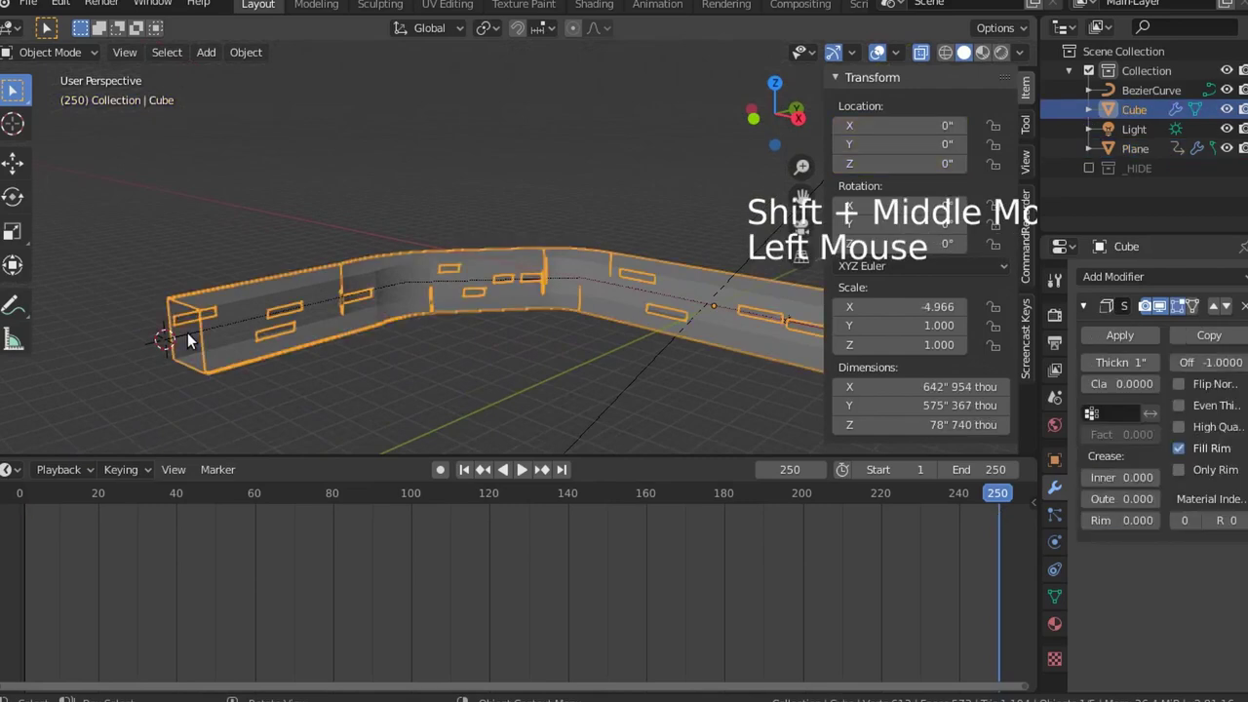
click(184, 335)
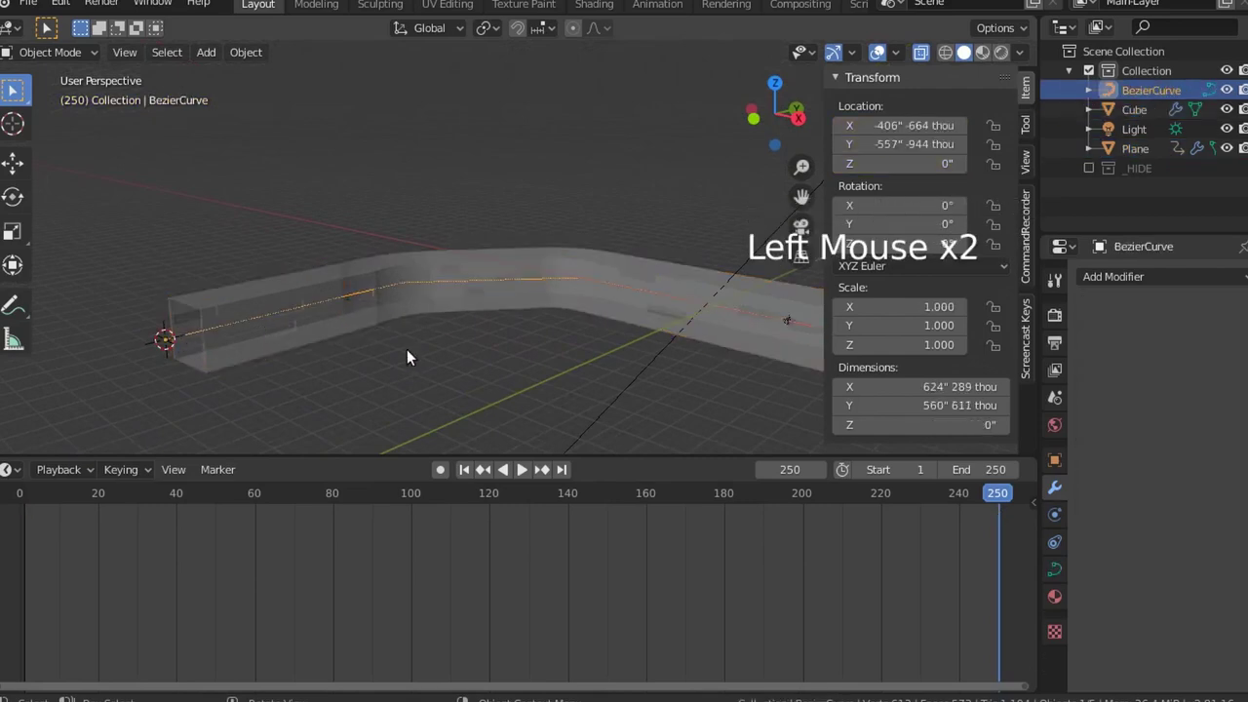
In Edit Mode, move the curve's control point near the first bend vertically
key(Tab)
scroll(410, 298, up, 3)
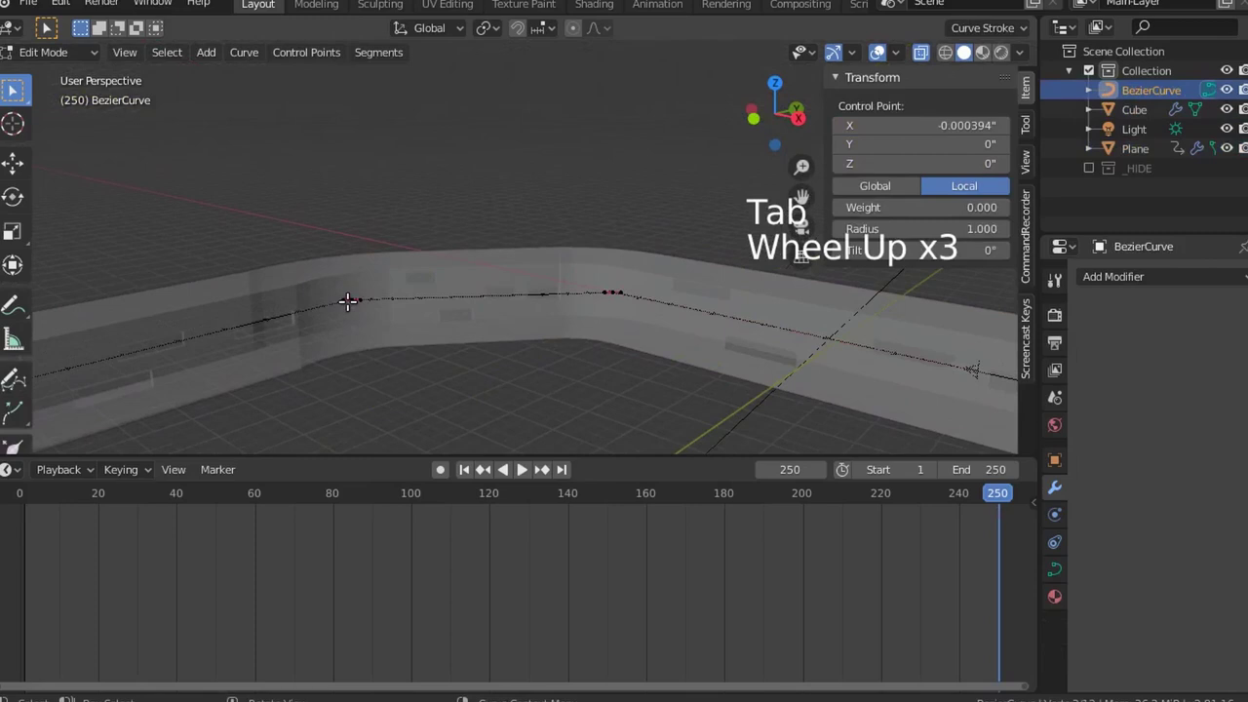
click(352, 300)
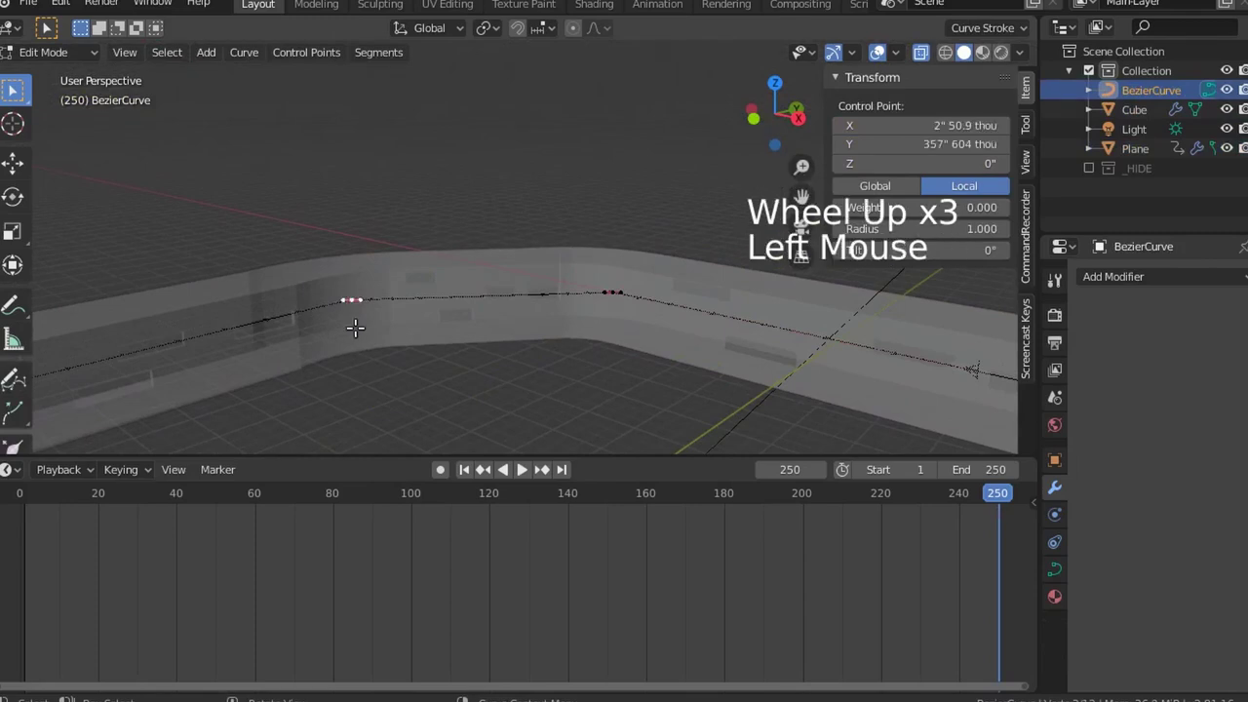
key(g)
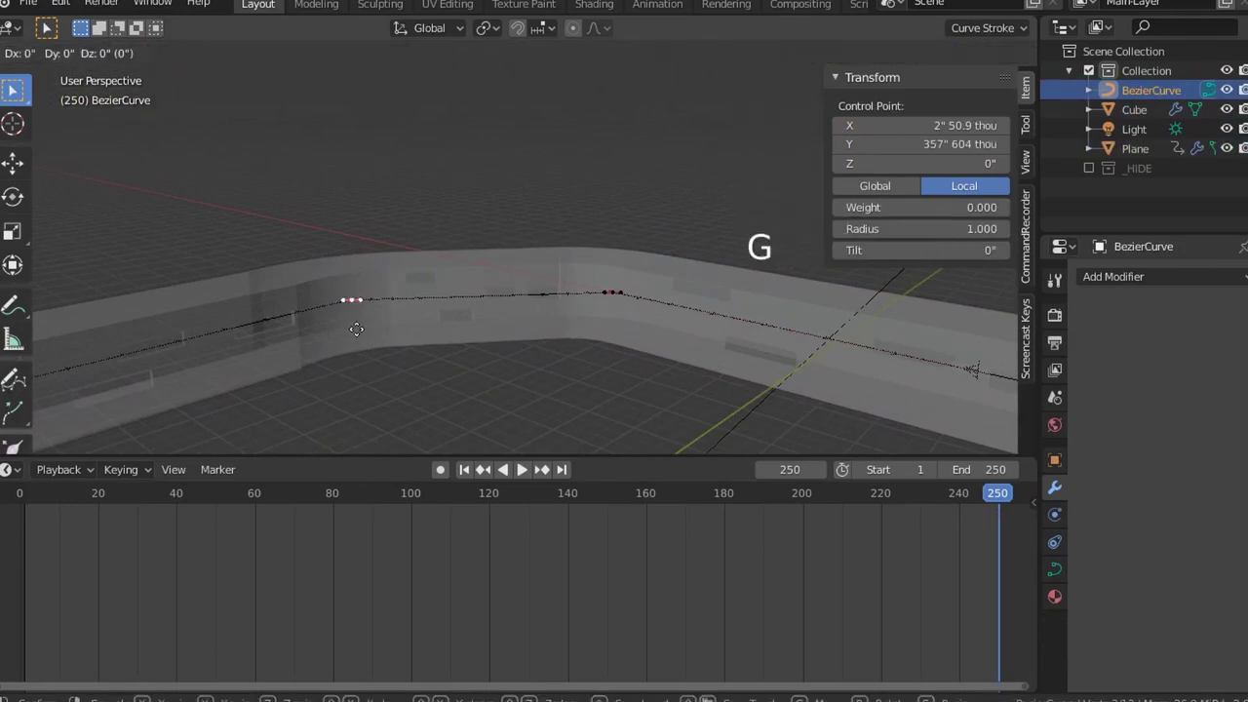
key(z)
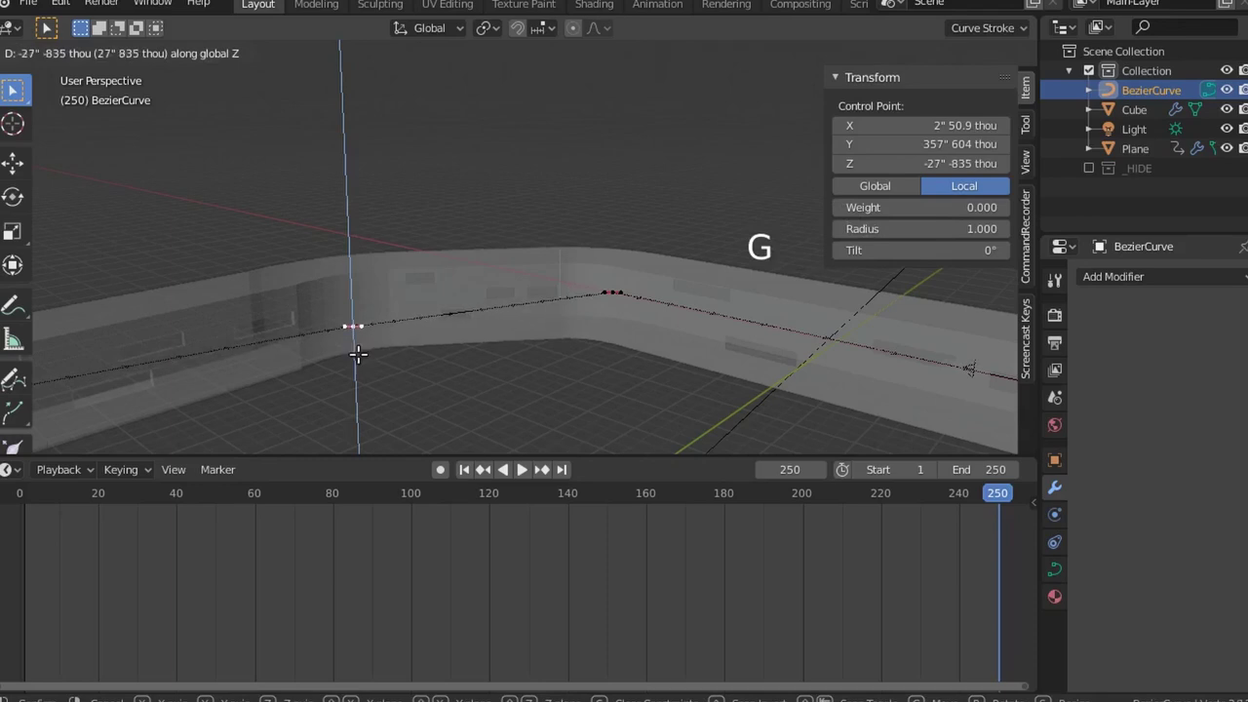
click(357, 353)
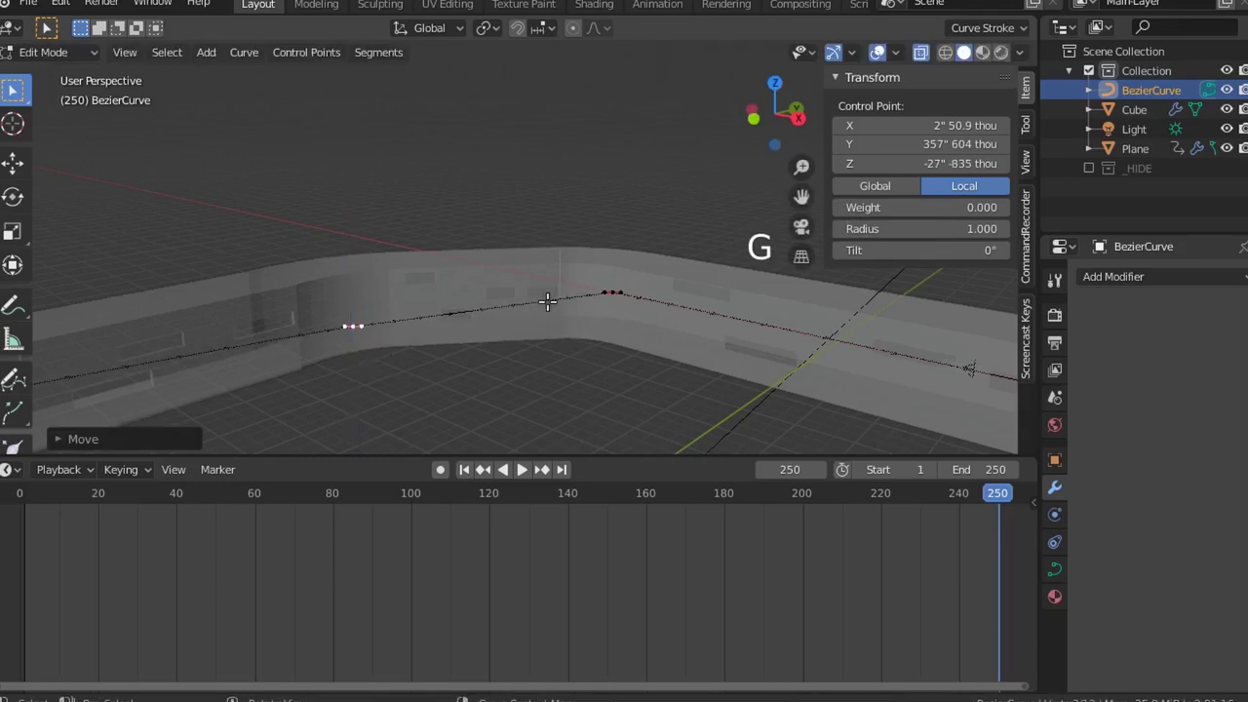
Raise the curve point at the hallway bend to Z 16" 894 thou
click(615, 292)
key(g)
key(z)
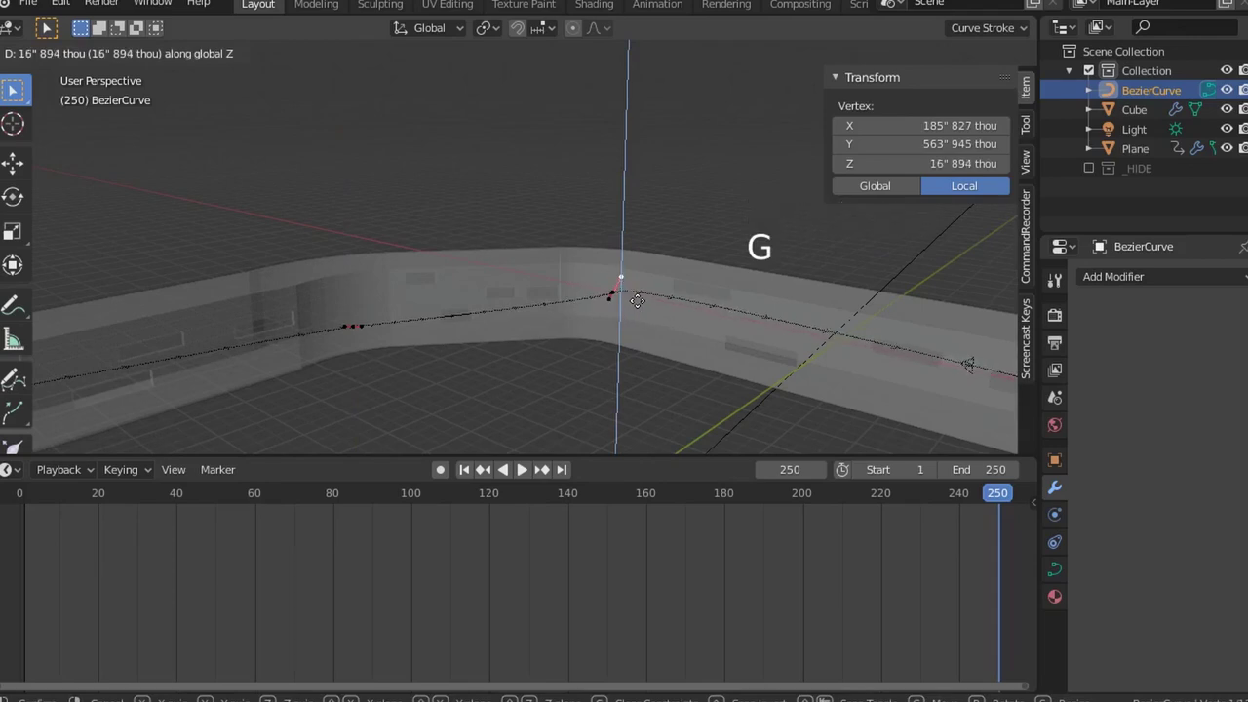
click(636, 300)
scroll(547, 310, down, 3)
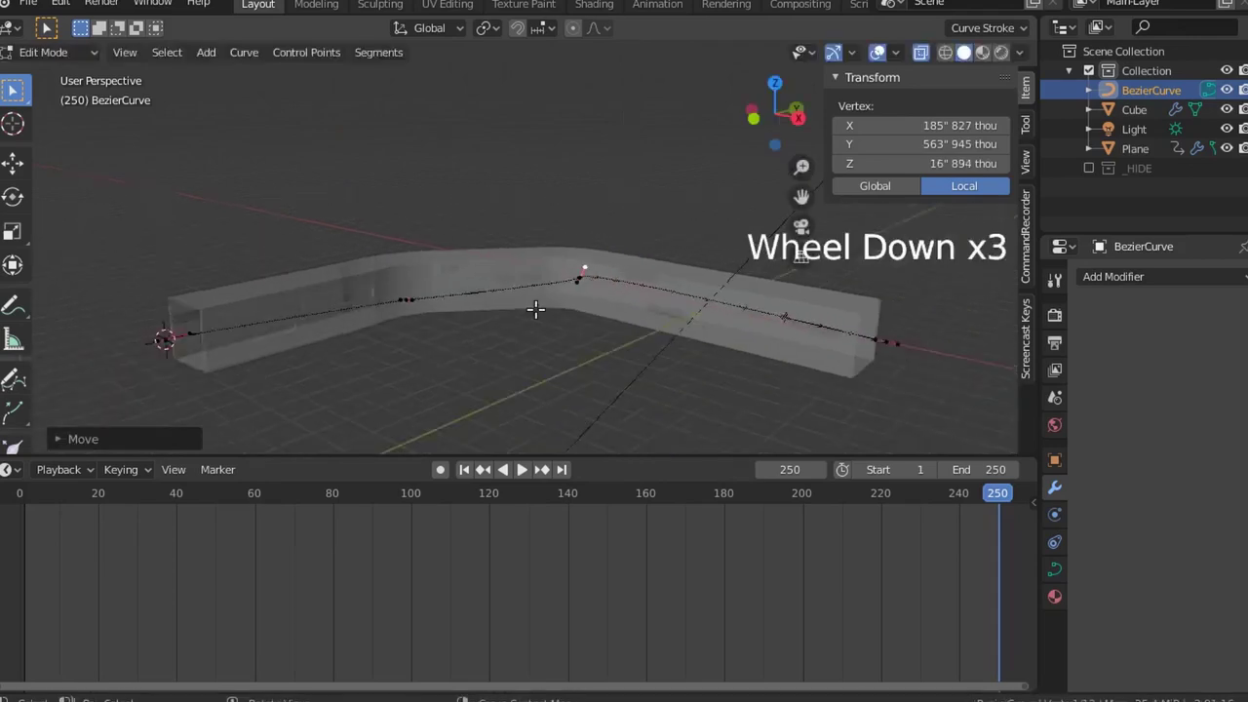
scroll(512, 317, down, 1)
middle_drag(384, 351, 473, 353)
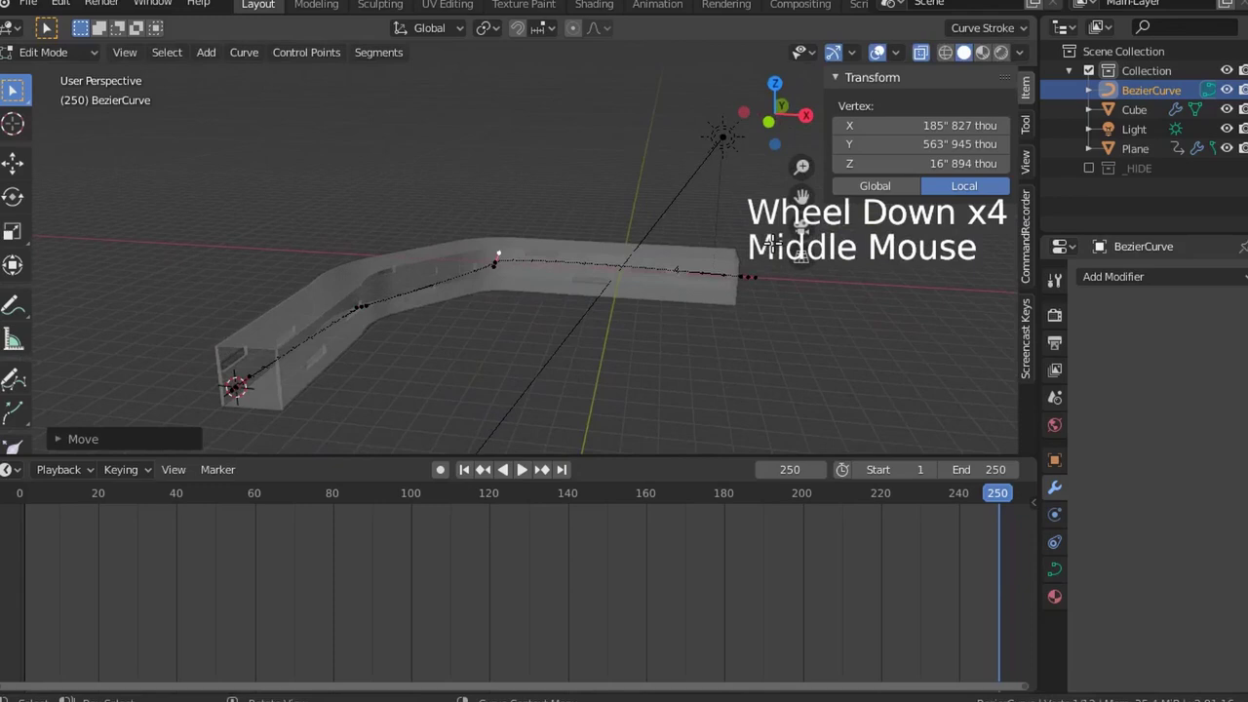
scroll(390, 380, down, 1)
Return to Object Mode and look through the scene camera
key(Tab)
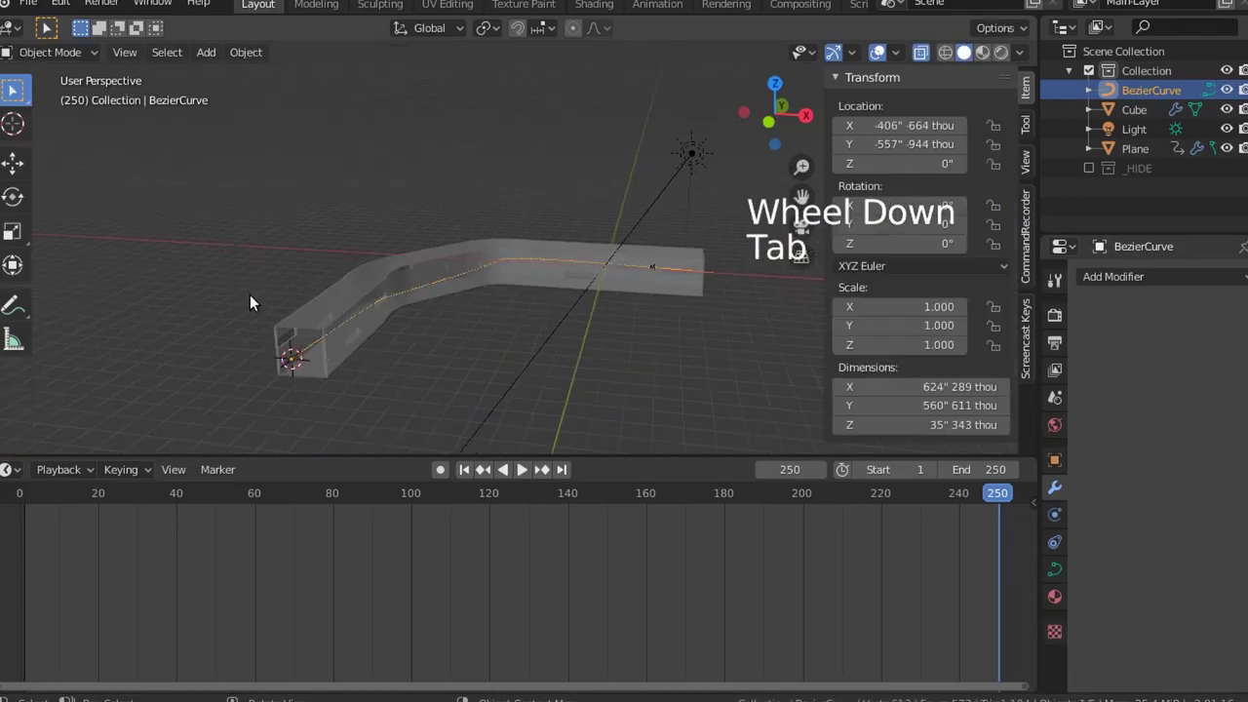
shift+middle_drag(471, 346, 384, 331)
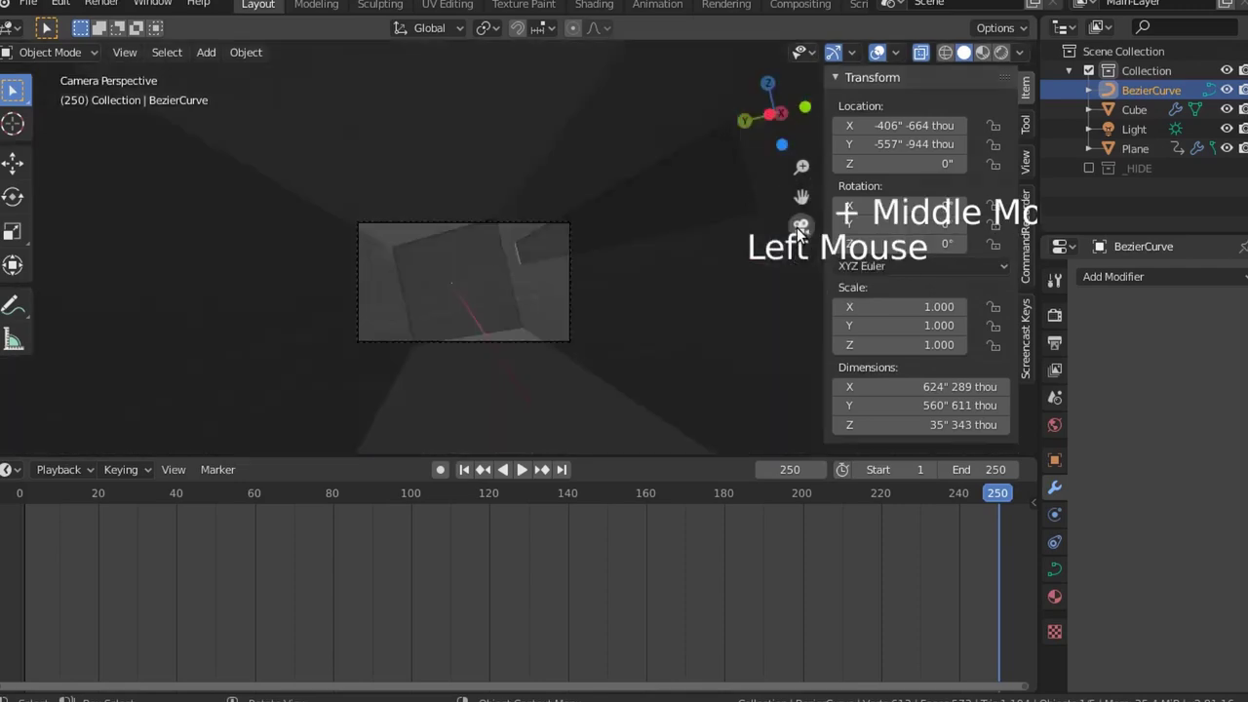
click(797, 227)
scroll(634, 297, down, 3)
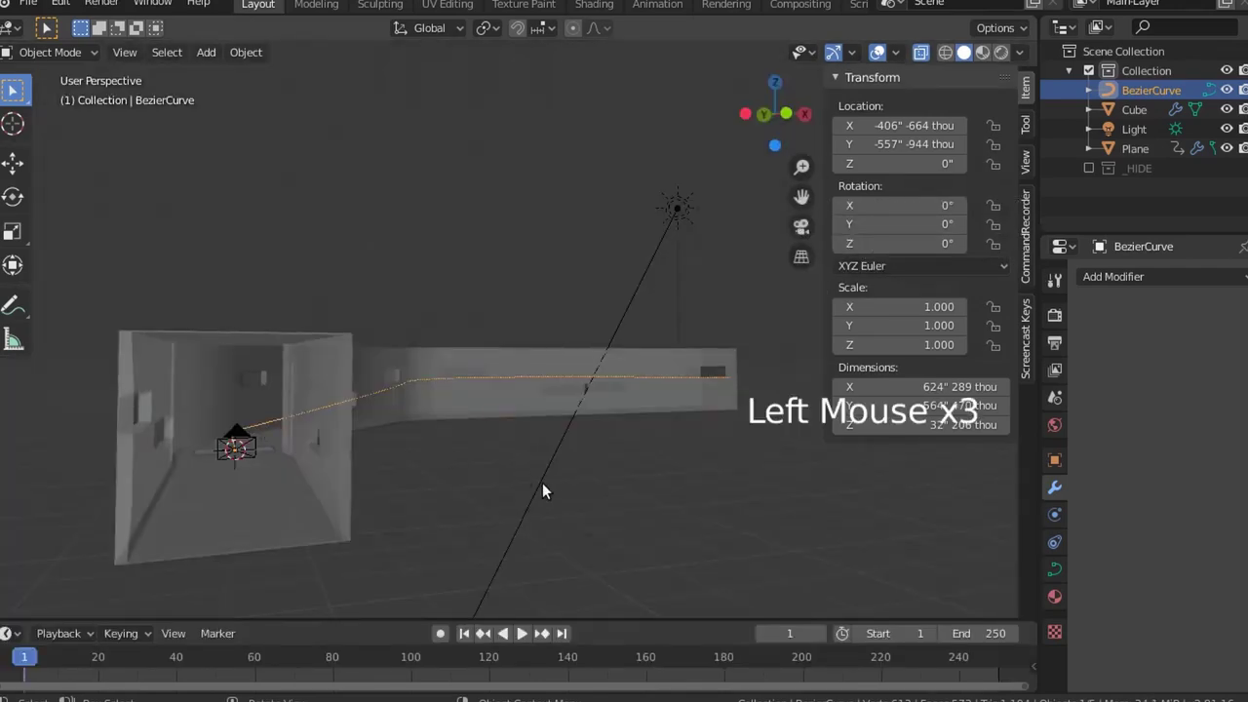
In Edit Mode on the path, go to a side-on orthographic view and select the first control point
key(Tab)
middle_drag(540, 479, 714, 448)
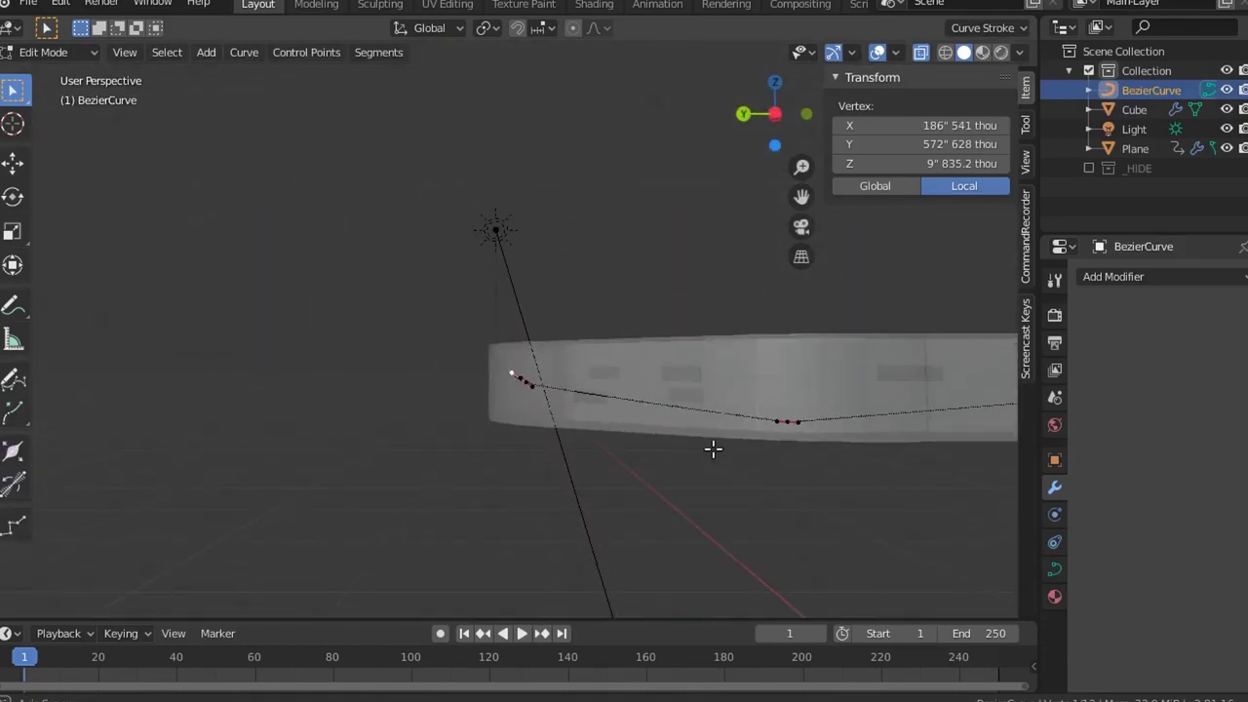
click(774, 112)
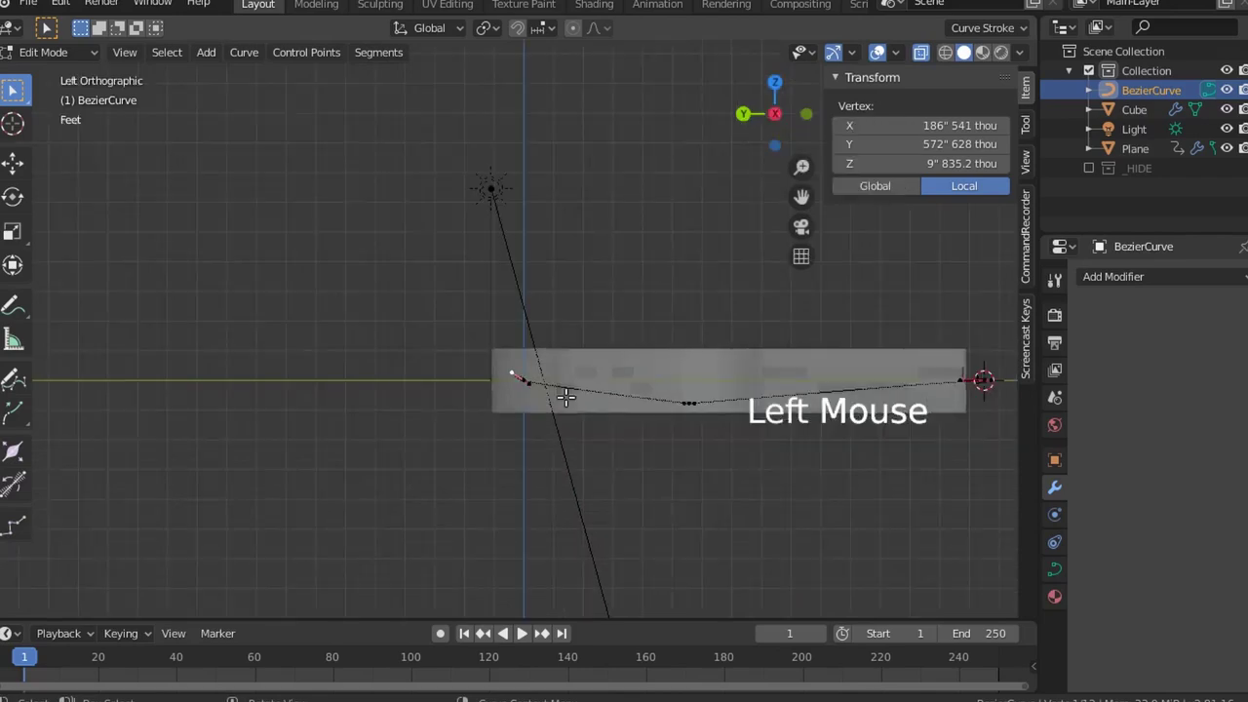
scroll(521, 407, up, 7)
scroll(541, 479, up, 2)
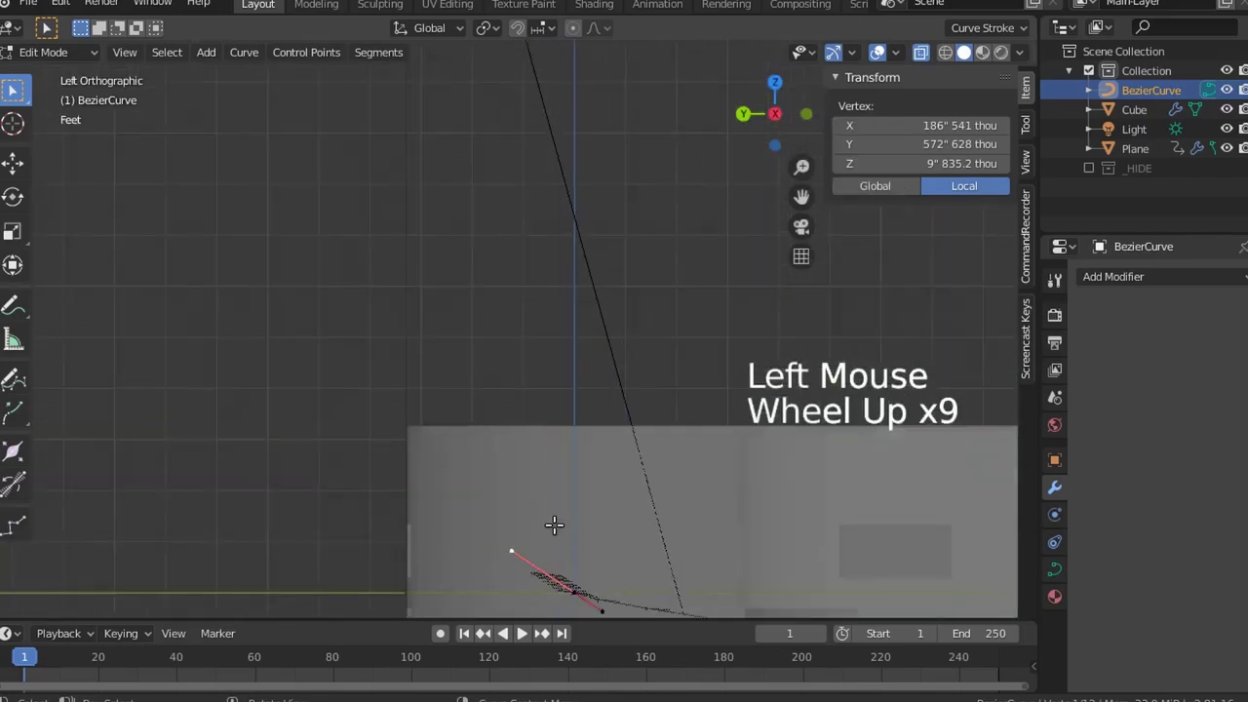
shift+middle_drag(541, 479, 384, 359)
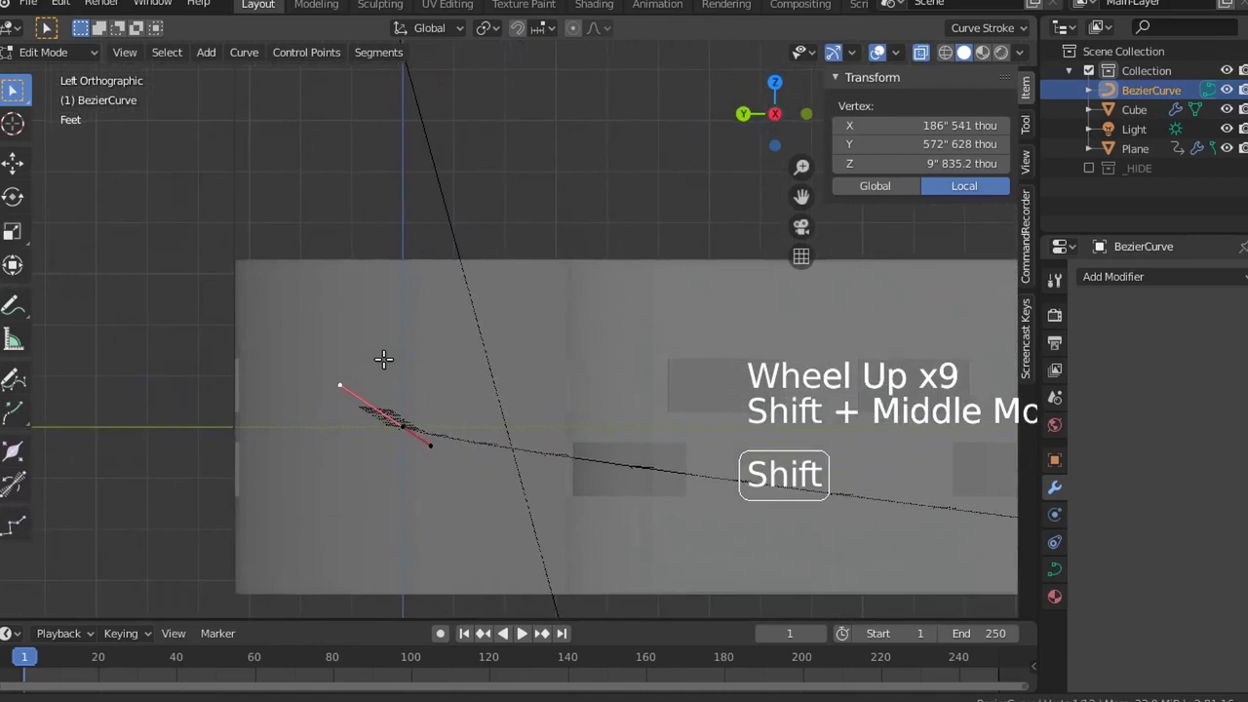
click(332, 386)
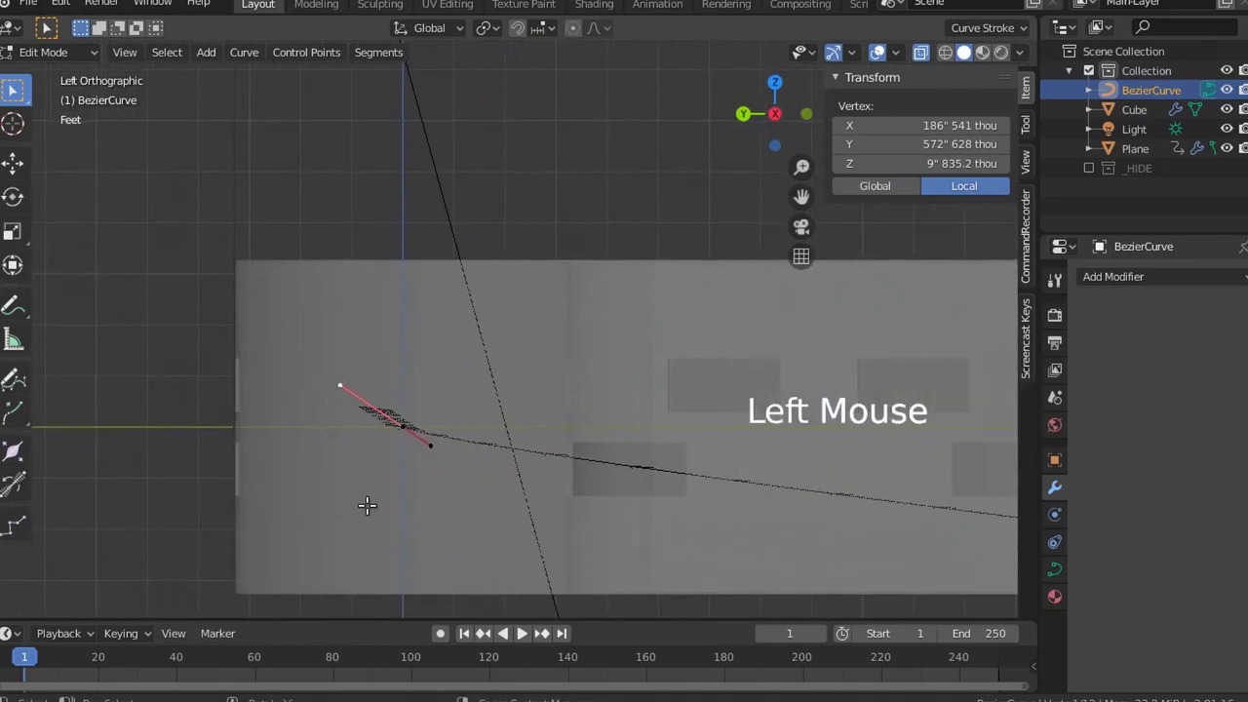
Move the first control point along Z, then cancel a second vertical move
key(g)
key(z)
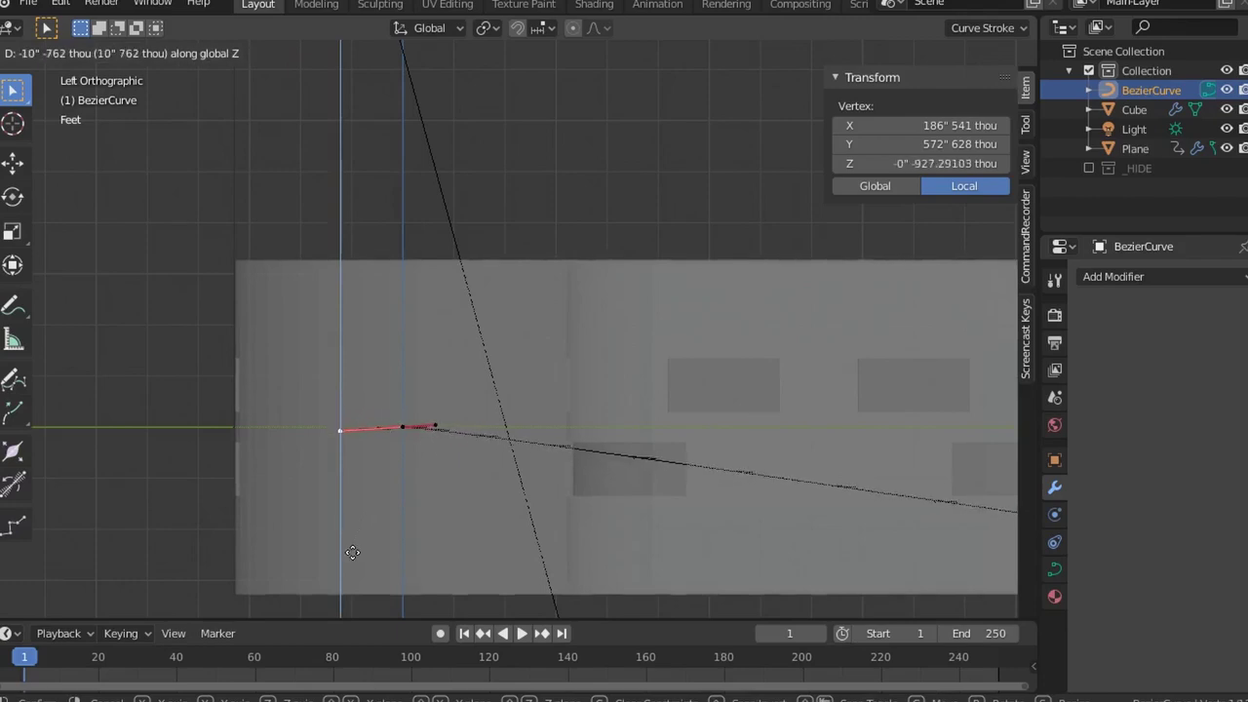
click(353, 549)
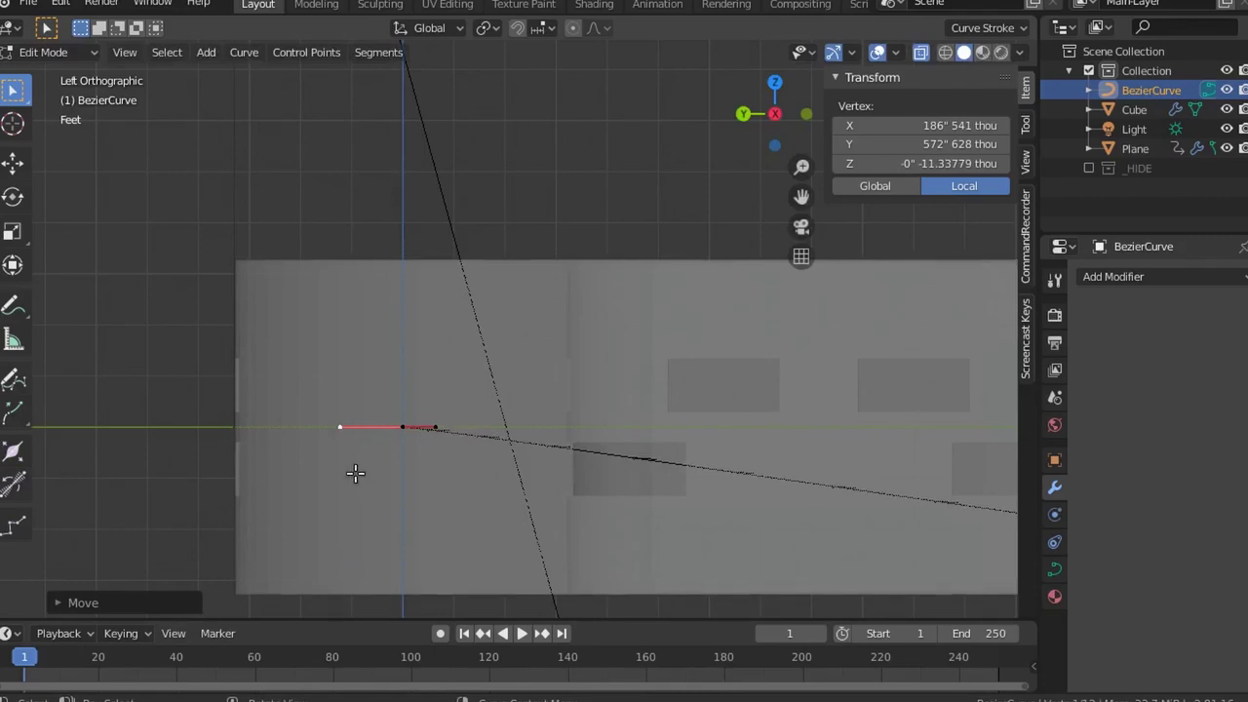
key(g)
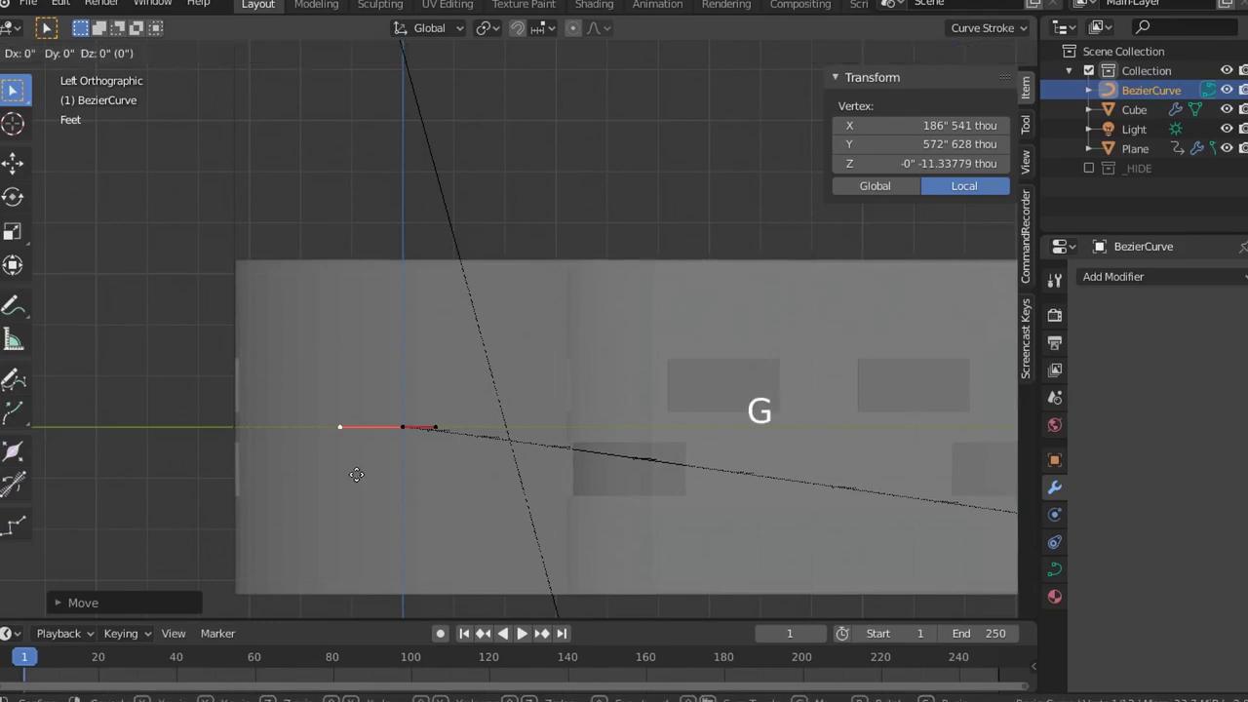
key(z)
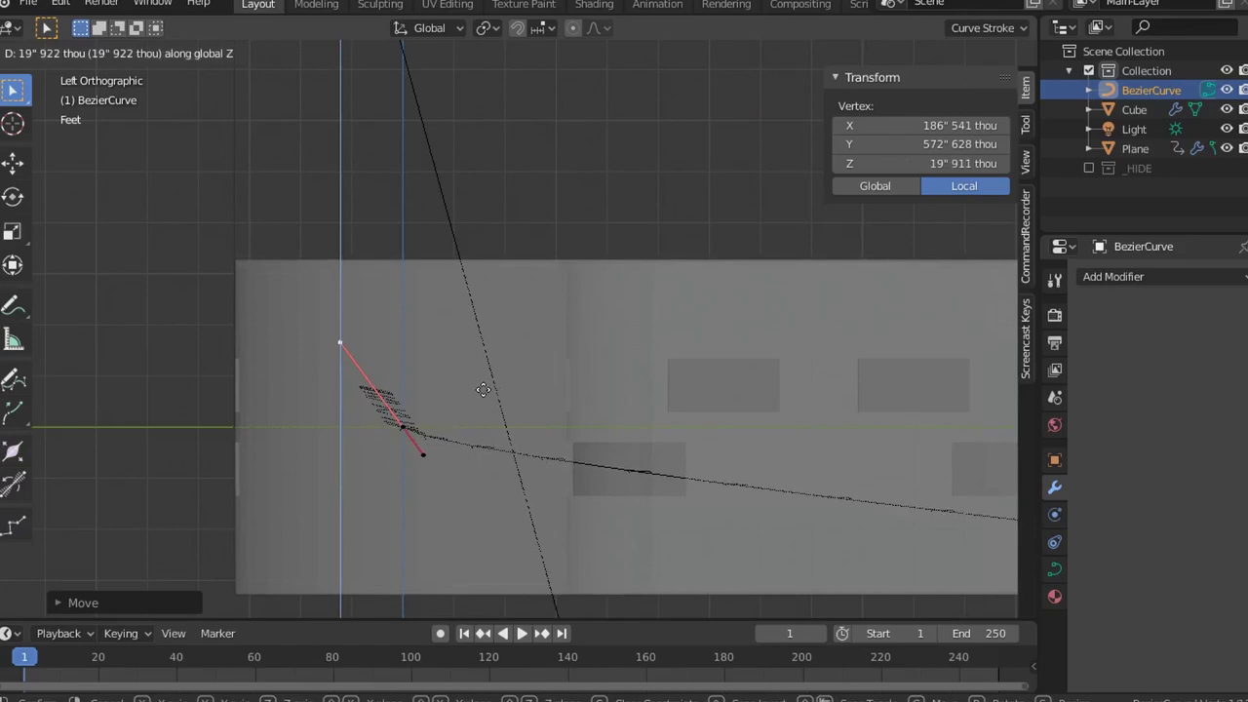
key(Escape)
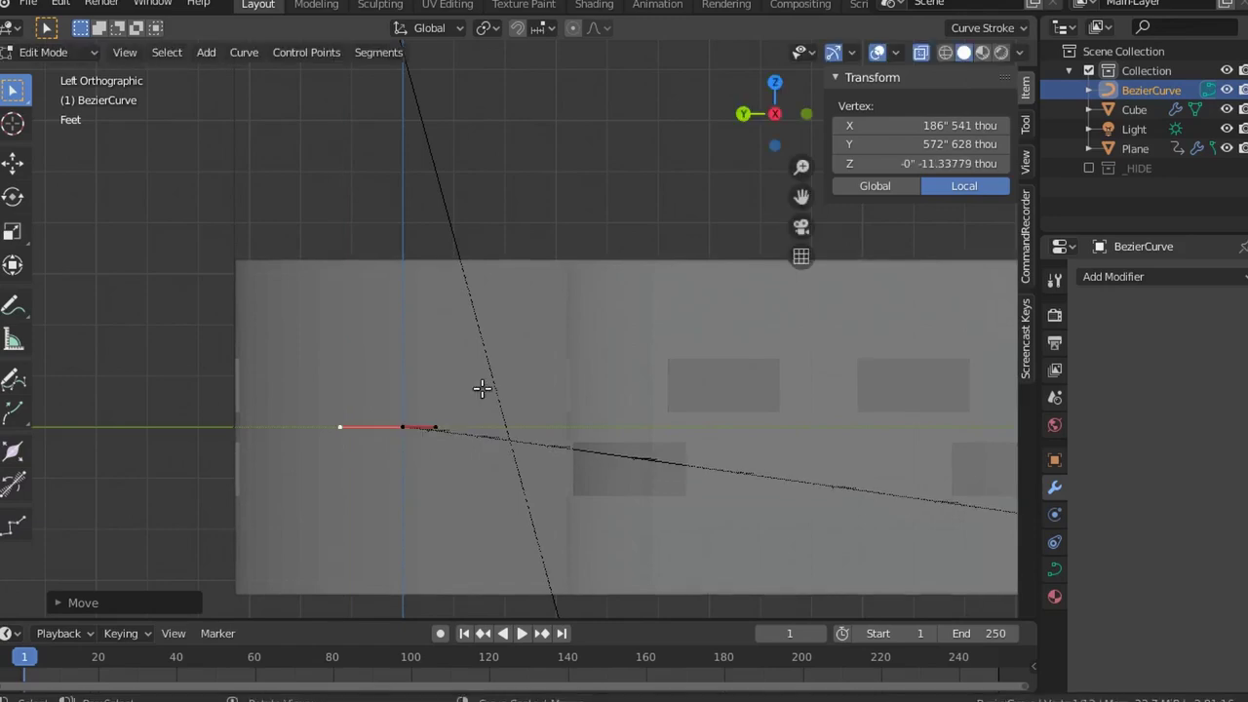
Rotate the first point's handle about X so it lies level, then return to perspective
key(r)
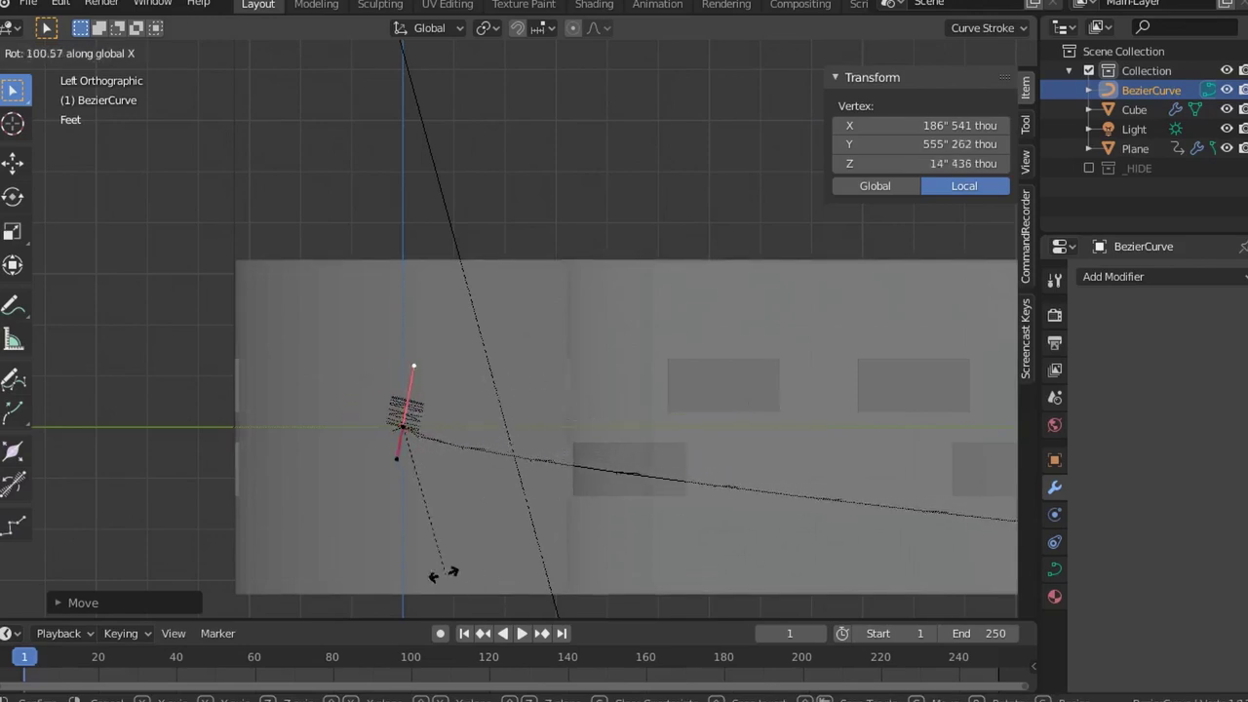
click(244, 504)
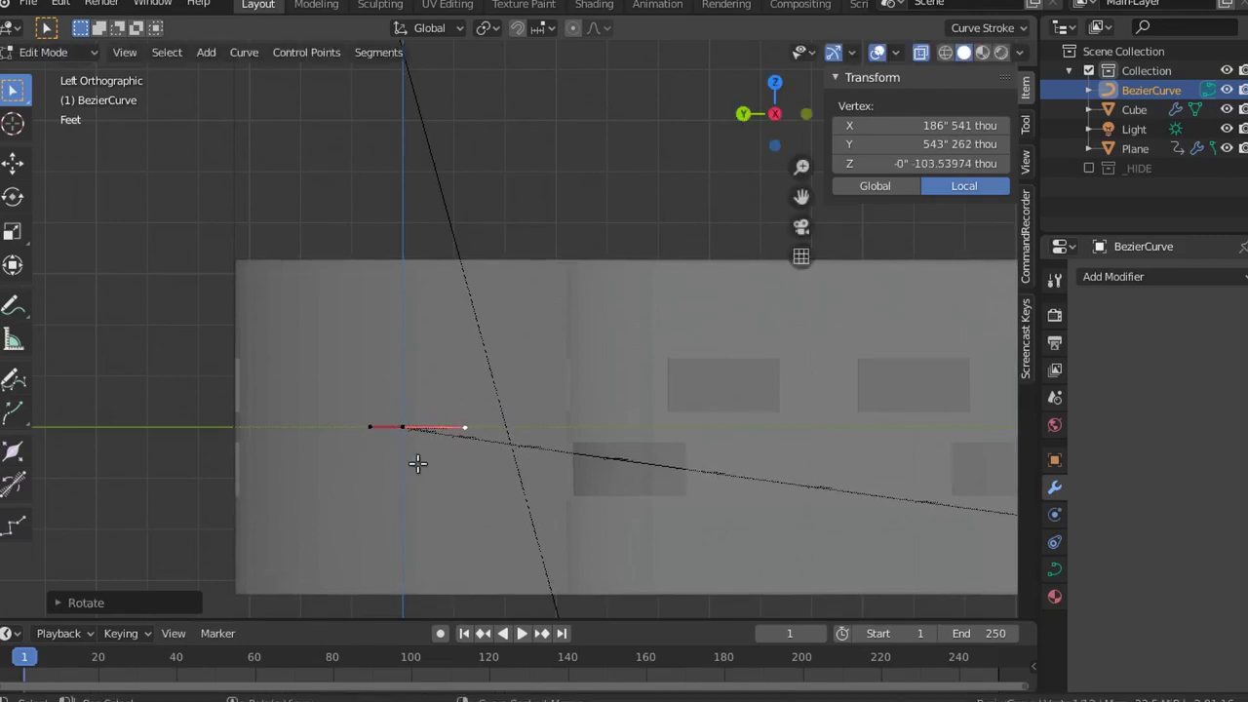
scroll(419, 459, down, 3)
middle_drag(501, 438, 407, 448)
In Object Mode, look through the scene camera and play its ride along the hallway path
key(Tab)
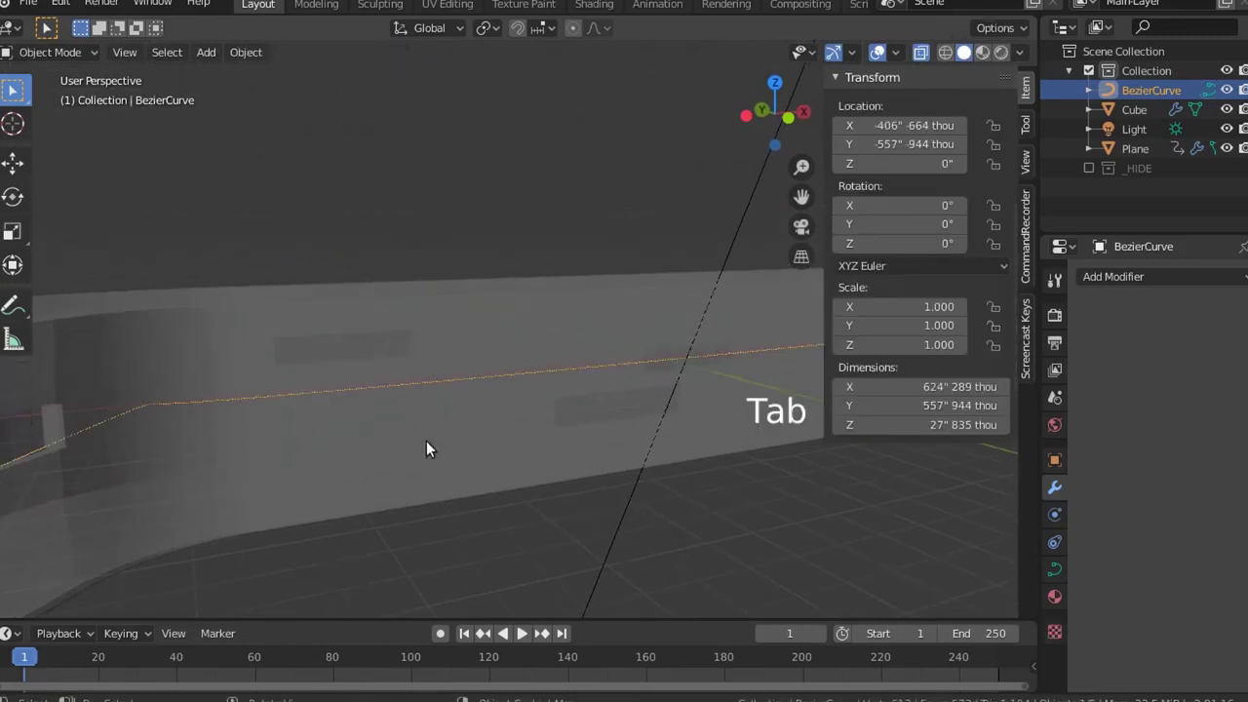
click(801, 226)
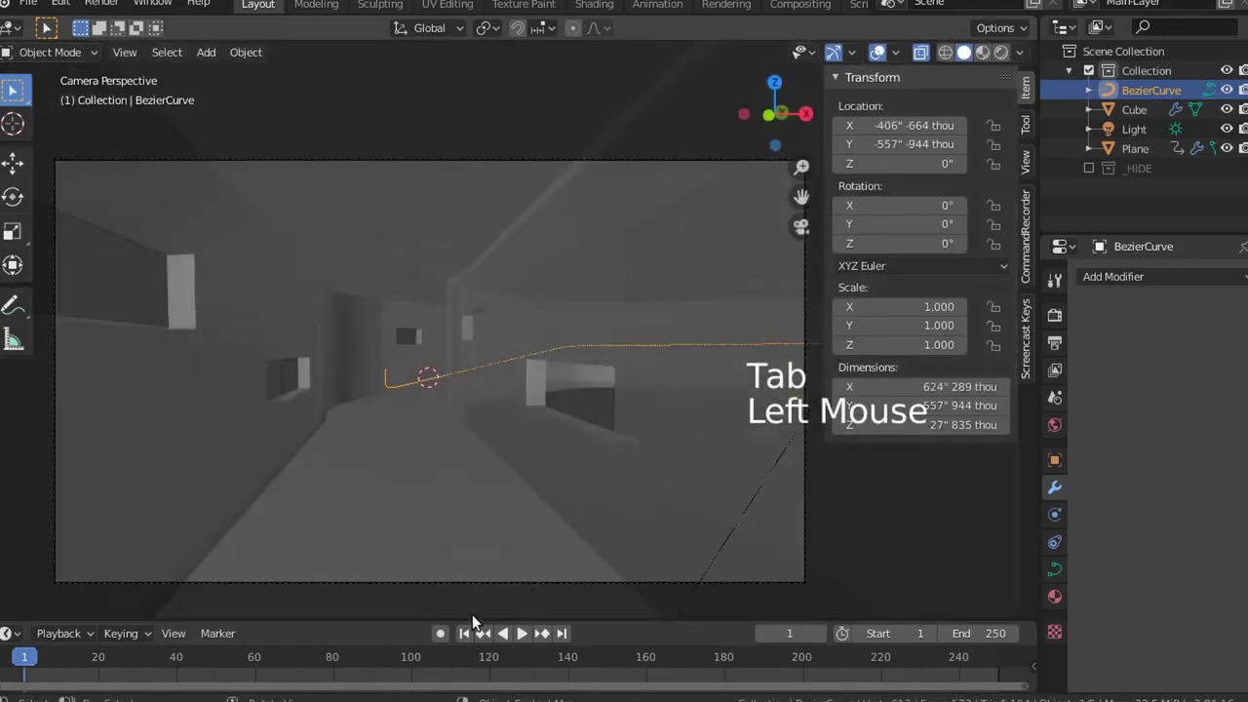
click(504, 632)
click(519, 632)
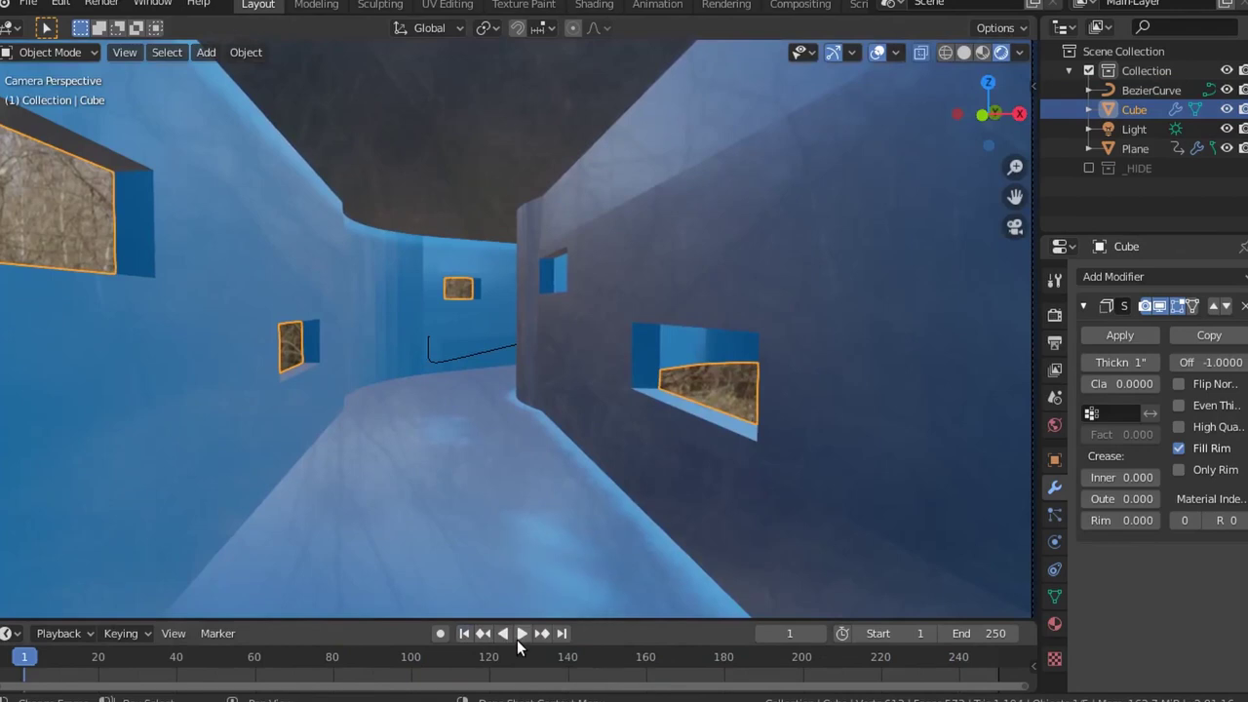
click(518, 636)
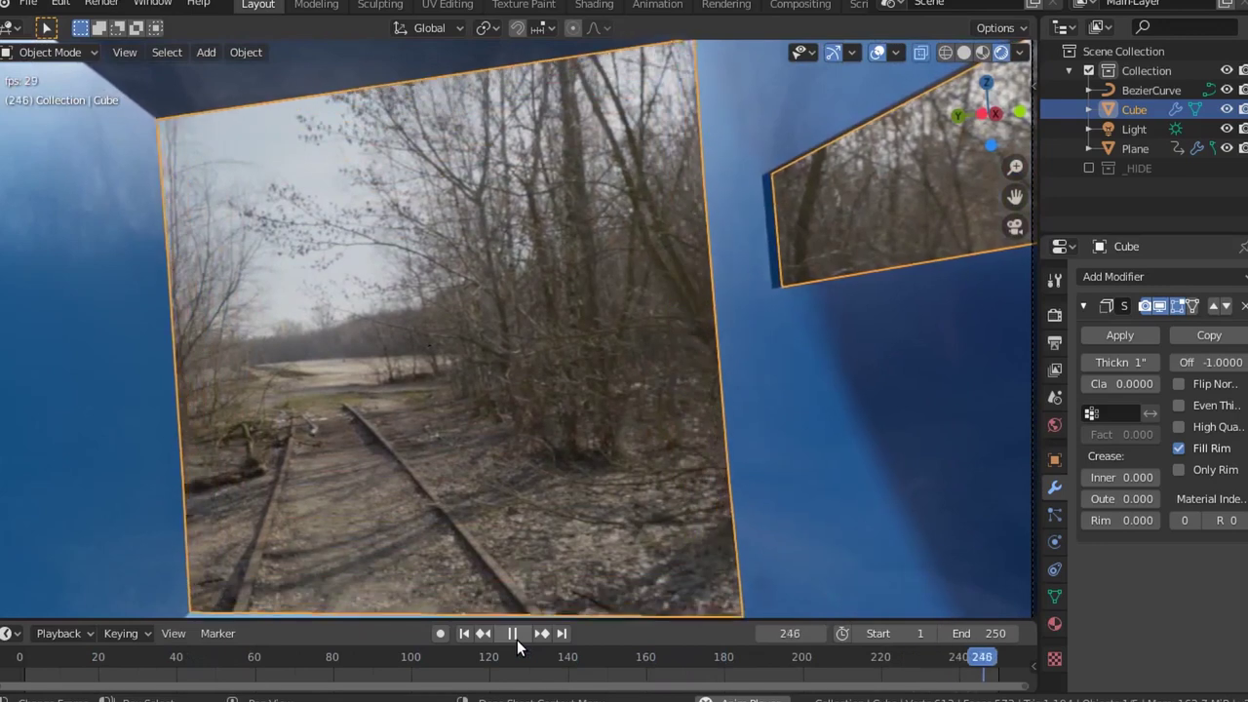
Stop playback at frame 7, leave camera view, and view the whole hallway in solid shading
click(513, 634)
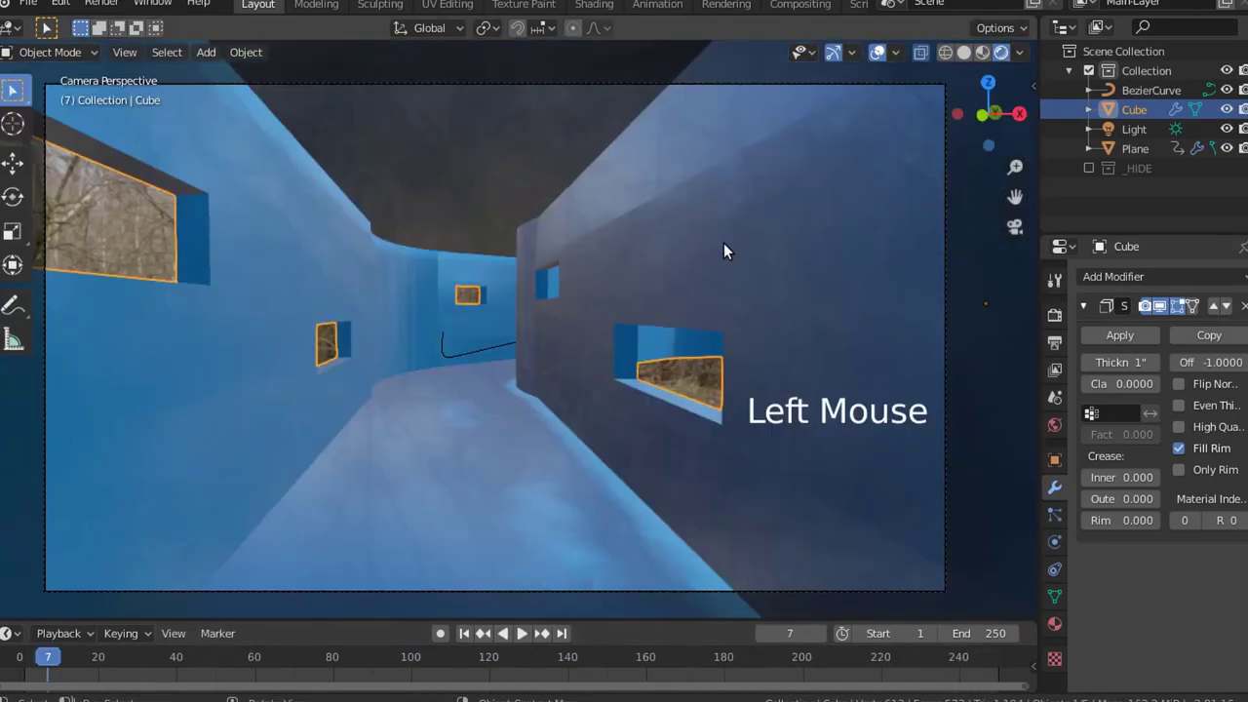
key(n)
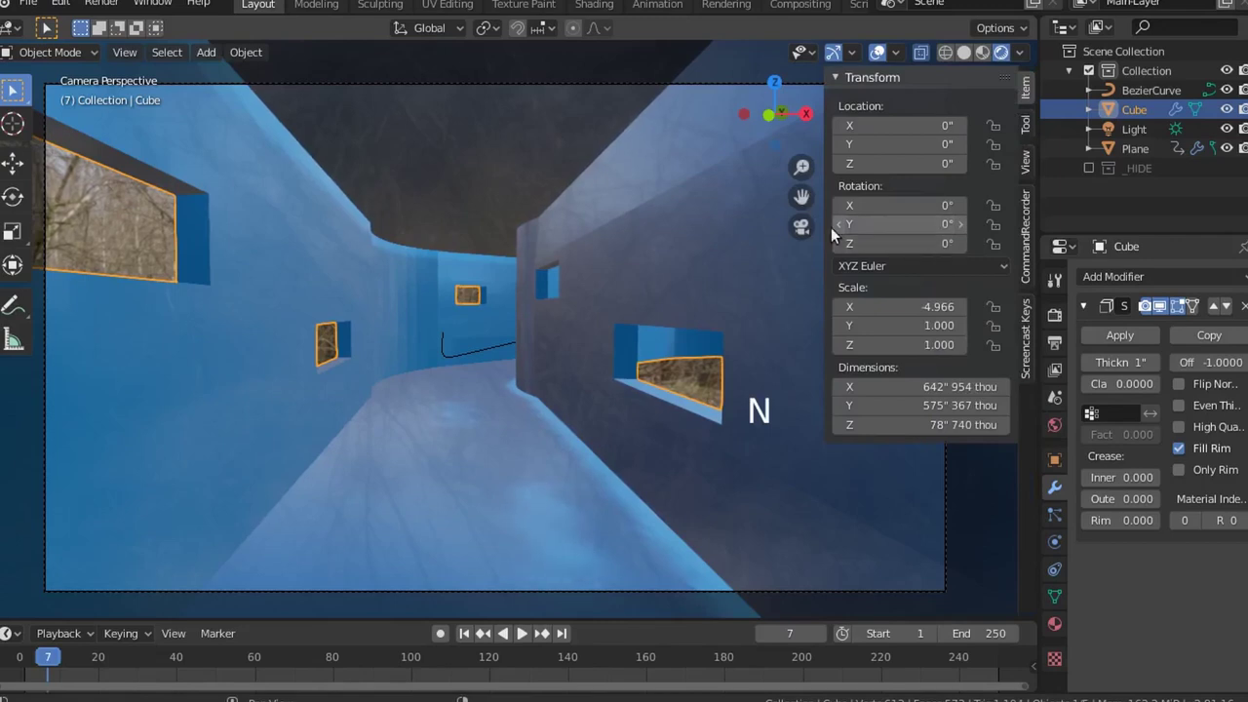
click(801, 226)
scroll(574, 300, down, 6)
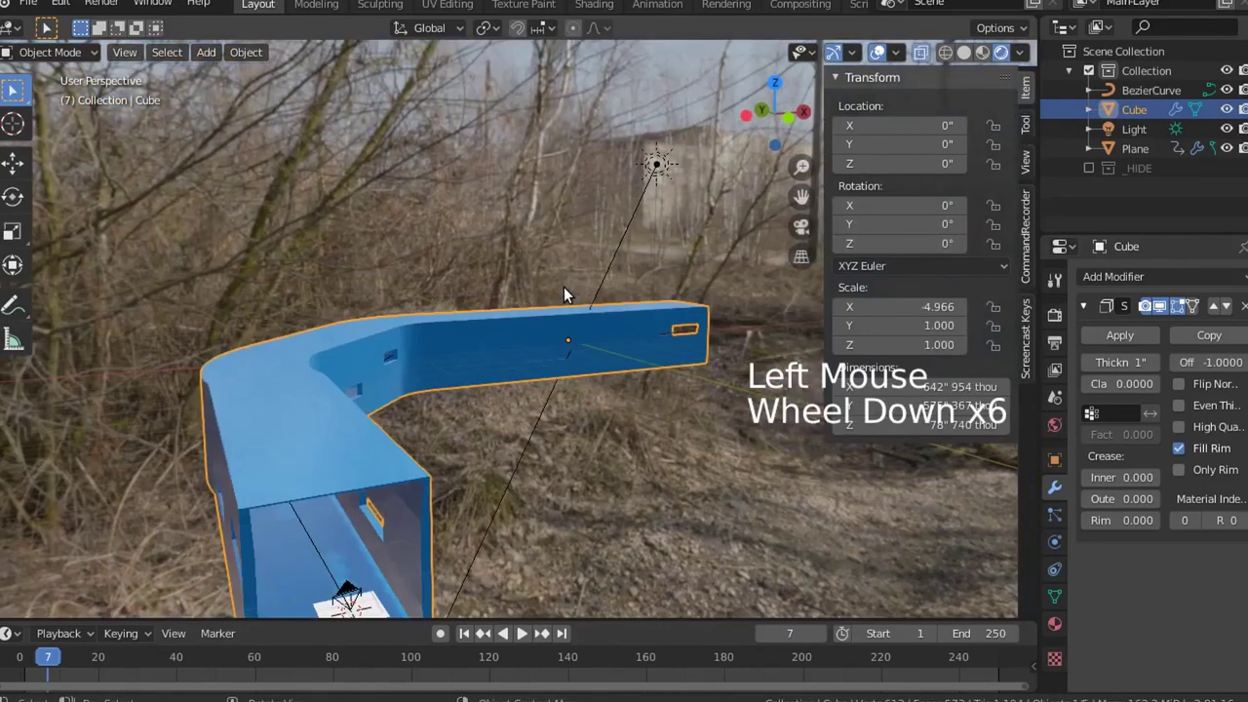
click(960, 51)
scroll(661, 371, down, 2)
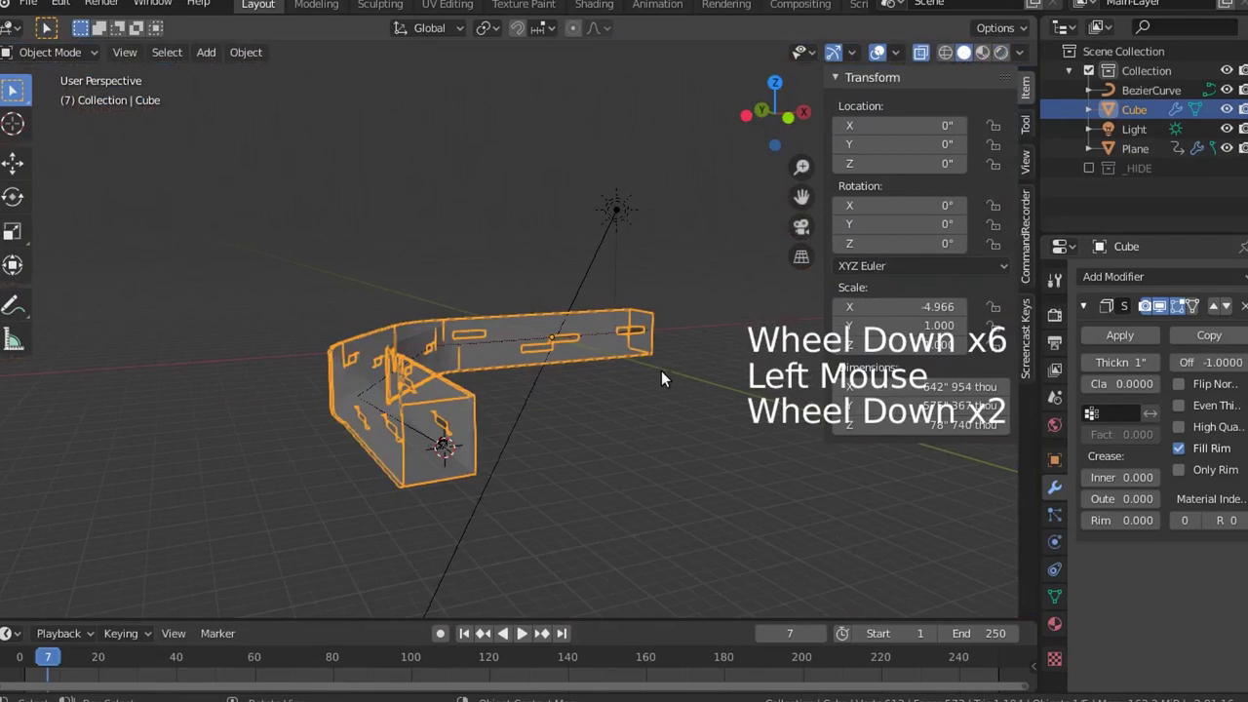
mouse_move(661, 371)
middle_down()
mouse_move(618, 403)
mouse_move(548, 425)
mouse_move(551, 403)
middle_up()
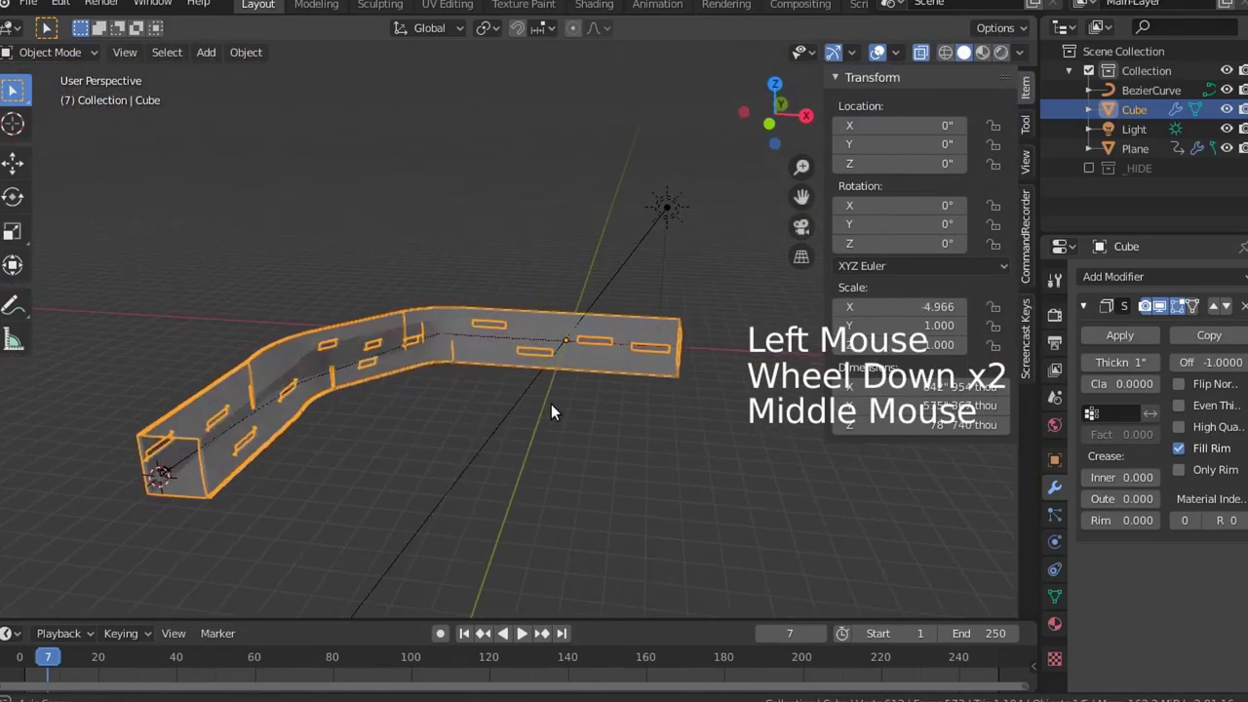
click(464, 414)
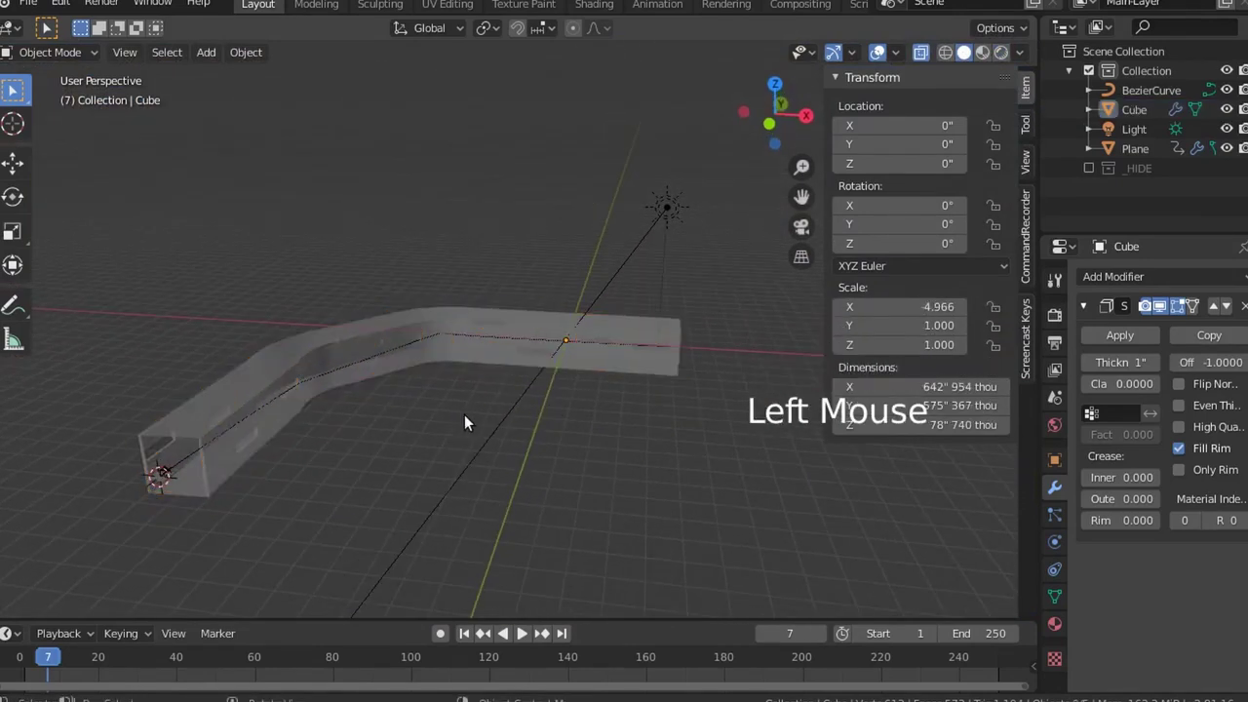